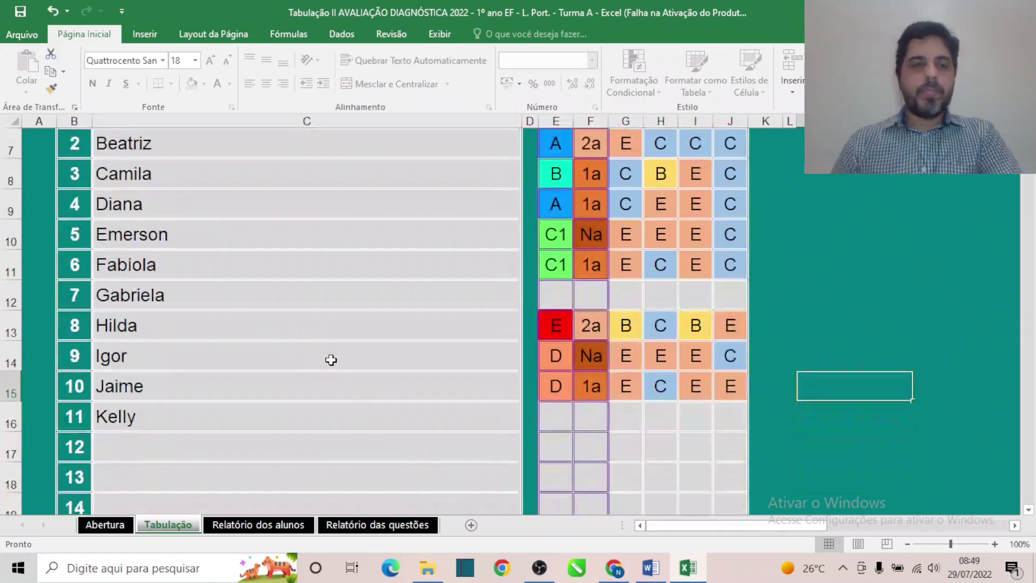
- Examine the answer-code legend for questions 1 to 6 and the responses tabulated for each student
scroll(331, 360, "up", 3)
scroll(330, 360, "up", 1)
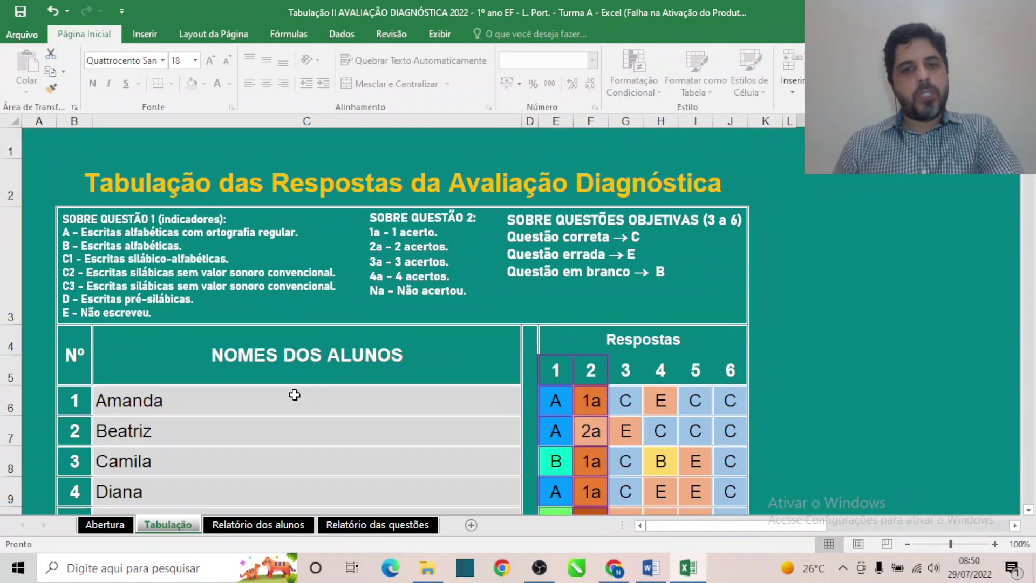
scroll(295, 397, "down", 1)
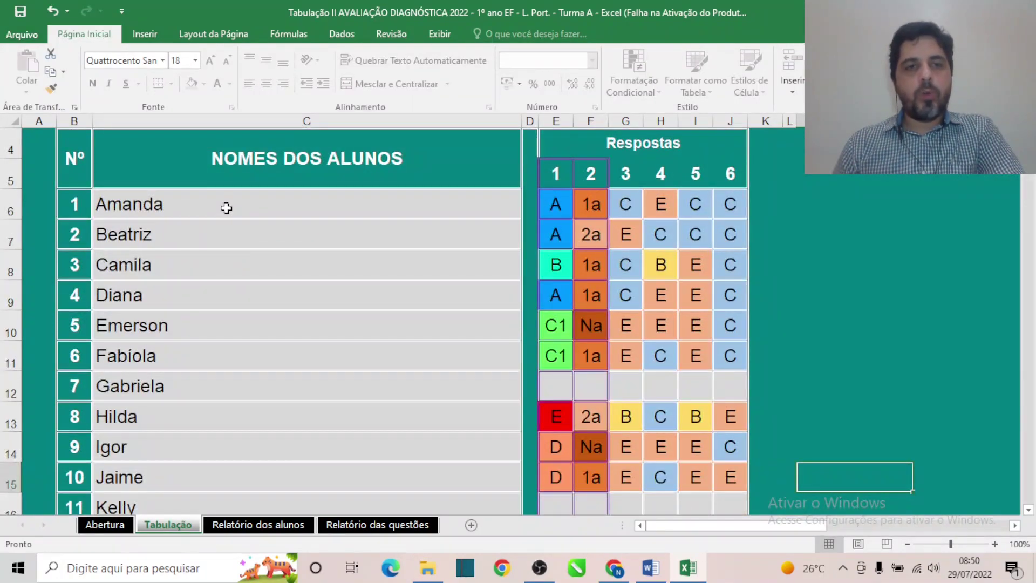
scroll(214, 456, "up", 1)
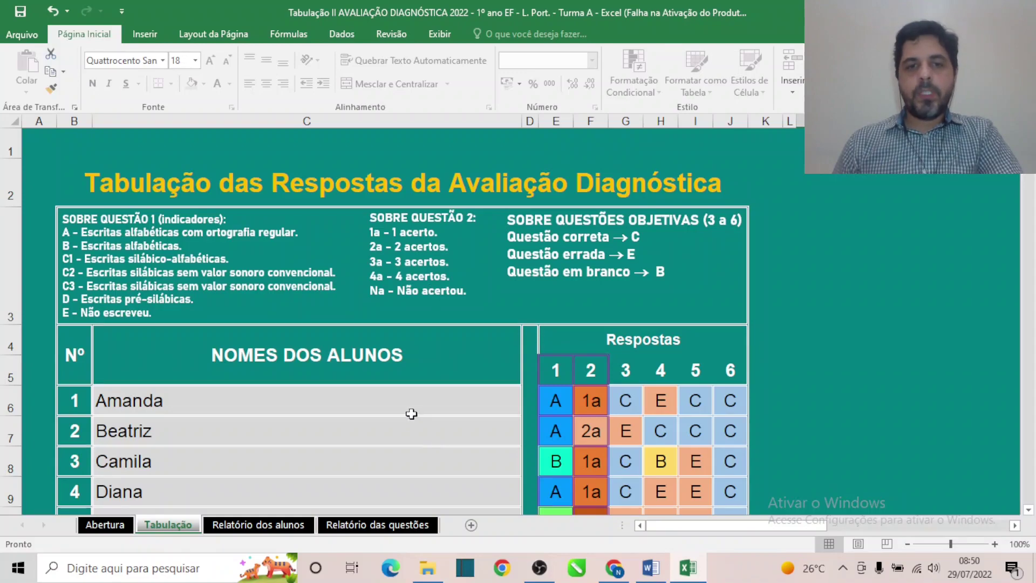
scroll(415, 405, "down", 1)
scroll(417, 397, "up", 1)
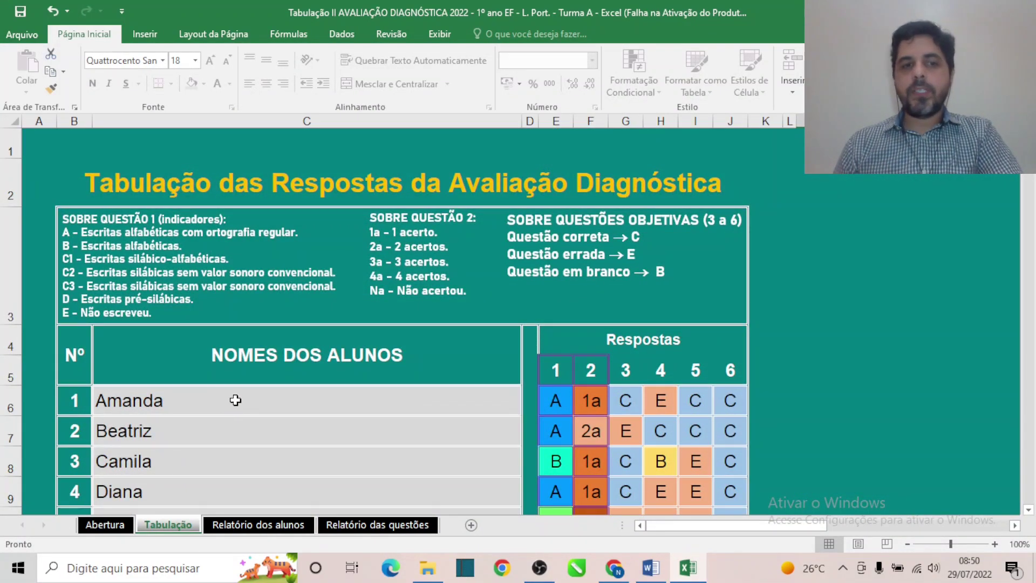
scroll(237, 400, "down", 1)
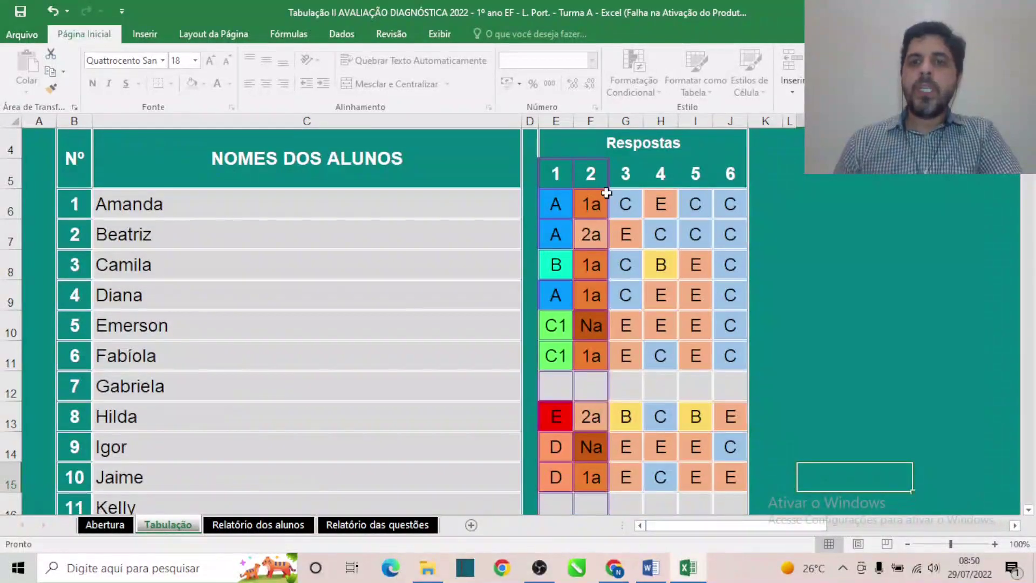
scroll(698, 249, "up", 1)
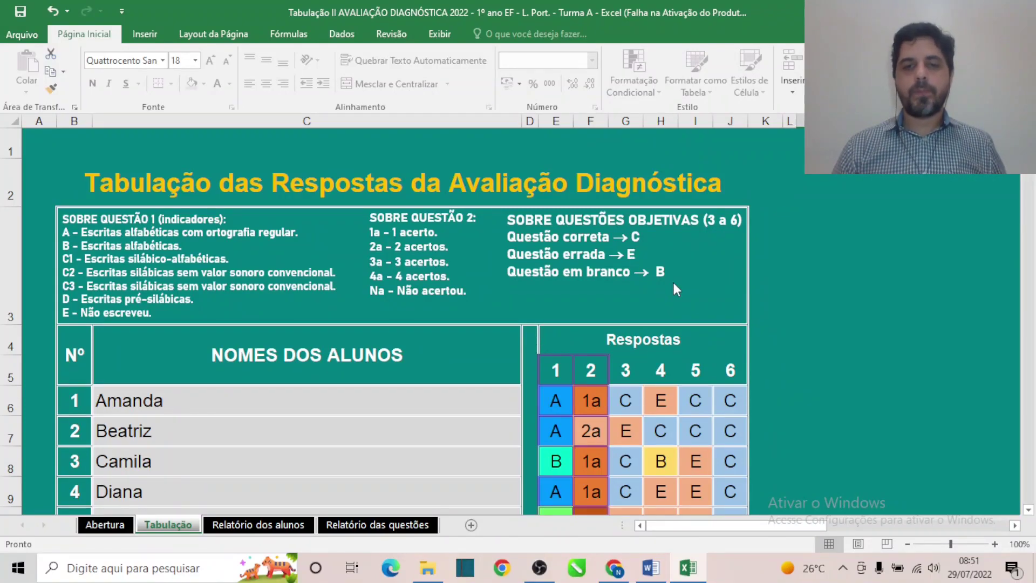
scroll(721, 267, "down", 2)
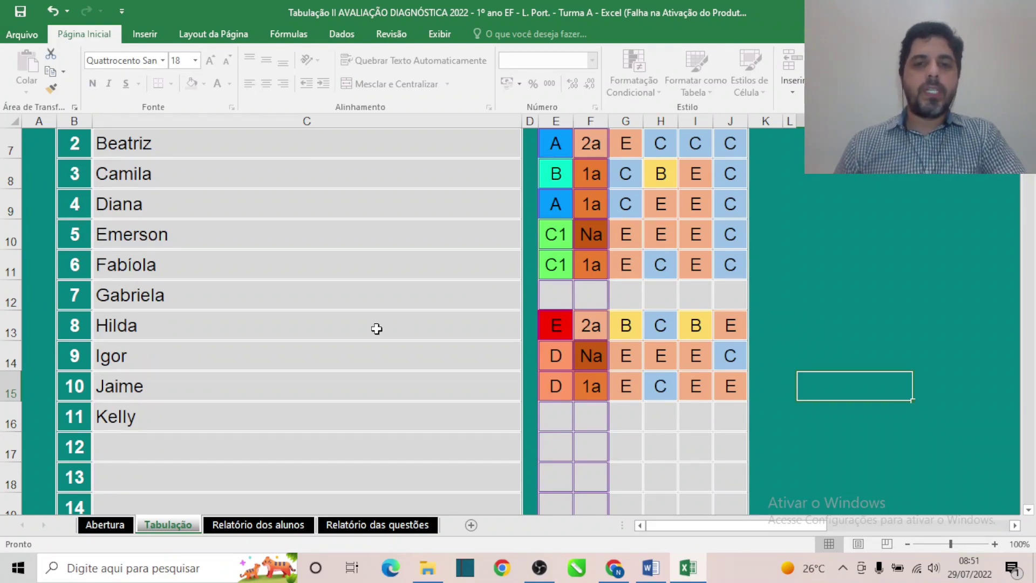
scroll(374, 329, "up", 1)
scroll(358, 349, "down", 1)
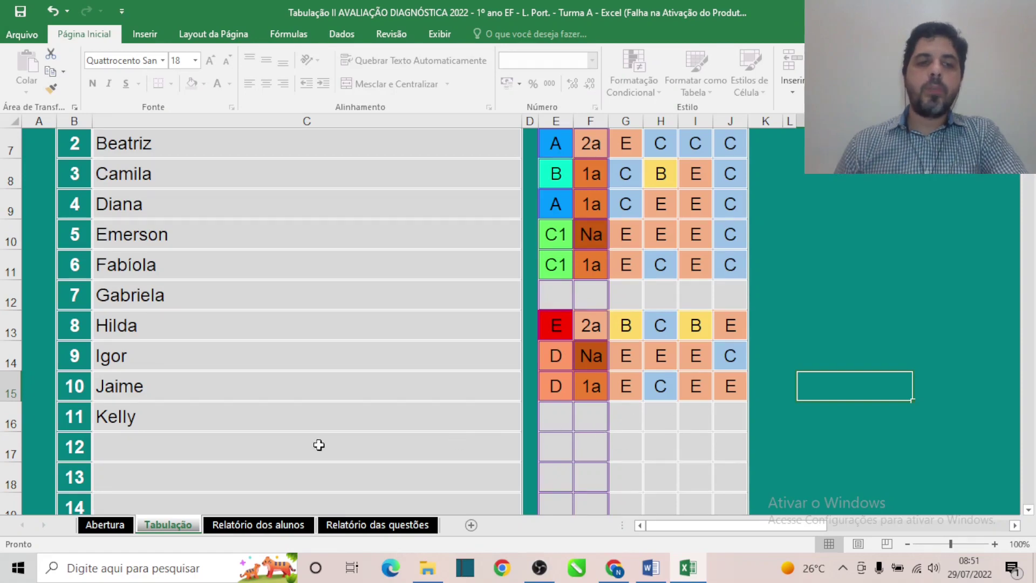
scroll(486, 382, "up", 2)
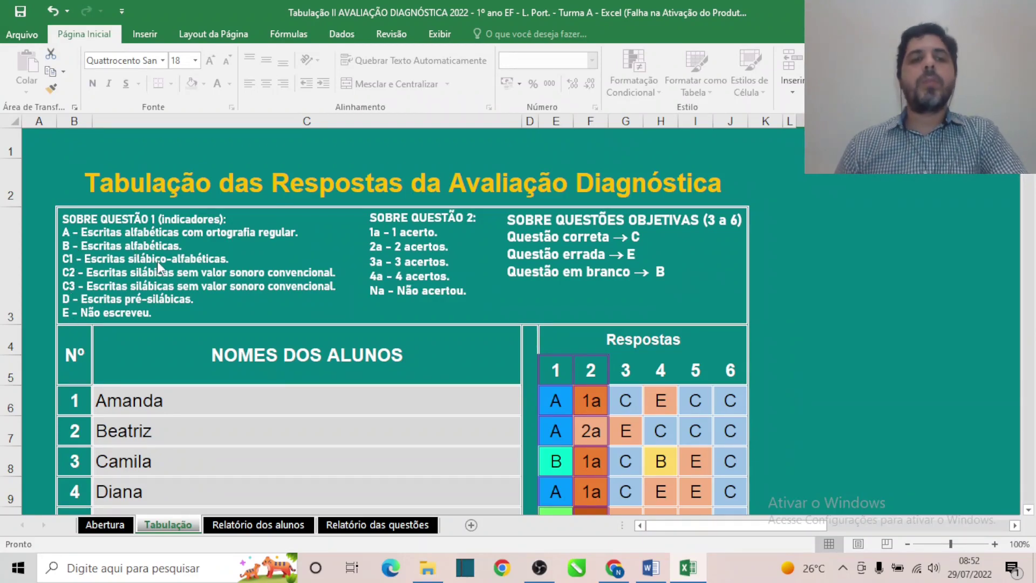
- Set the question 1 answer of student number 11 to B
scroll(162, 263, "down", 3)
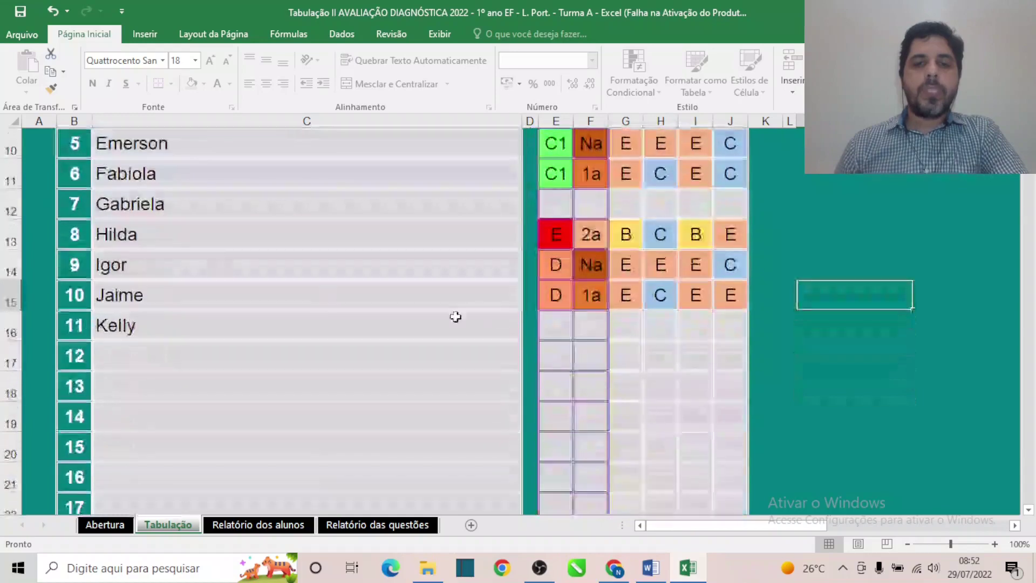
left_click(564, 327)
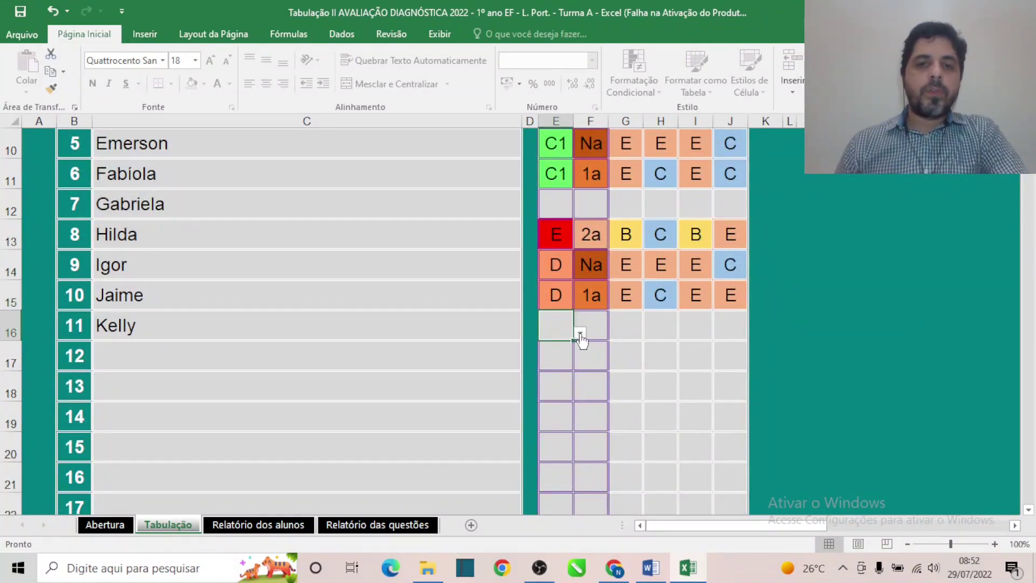
left_click(580, 335)
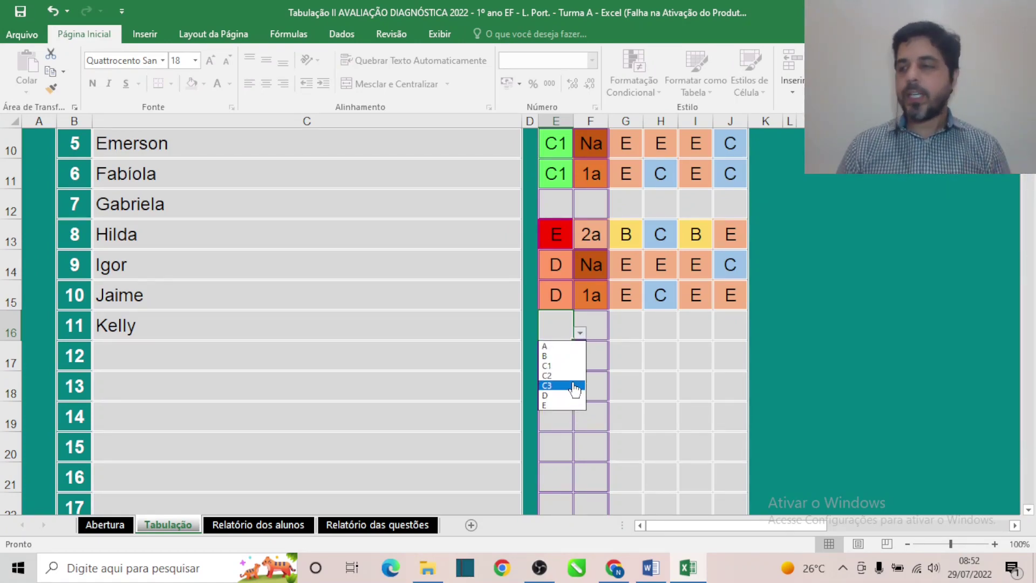
left_click(567, 356)
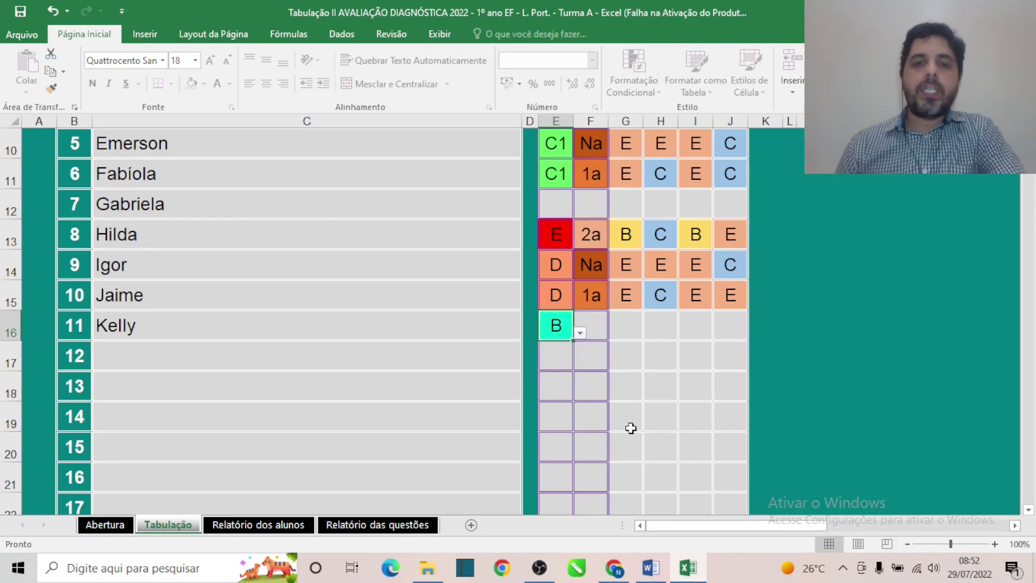
- Check the legend of answer codes and set the question 2 answer of student number 11 to 2a
scroll(625, 424, "up", 3)
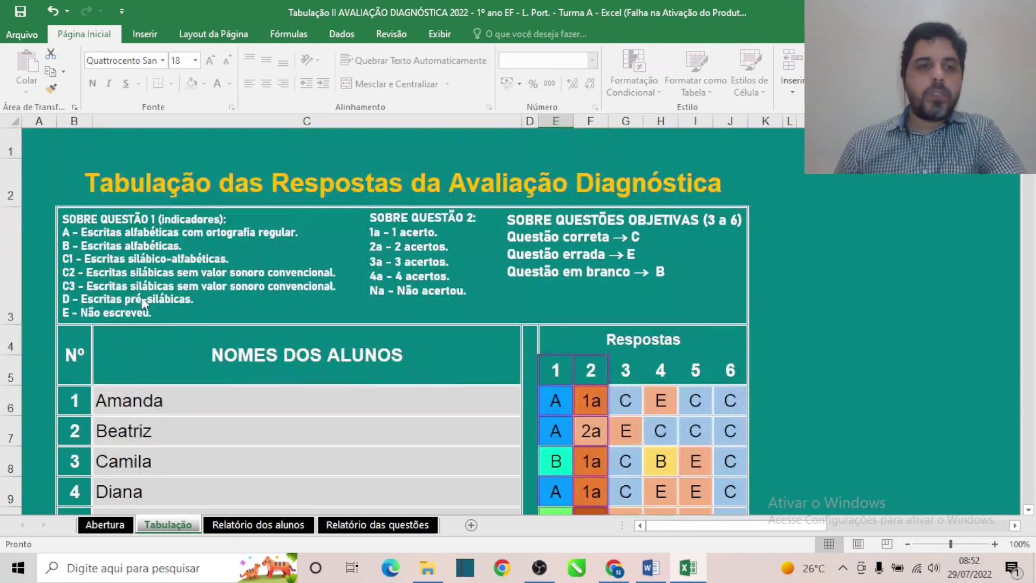
scroll(183, 258, "down", 1)
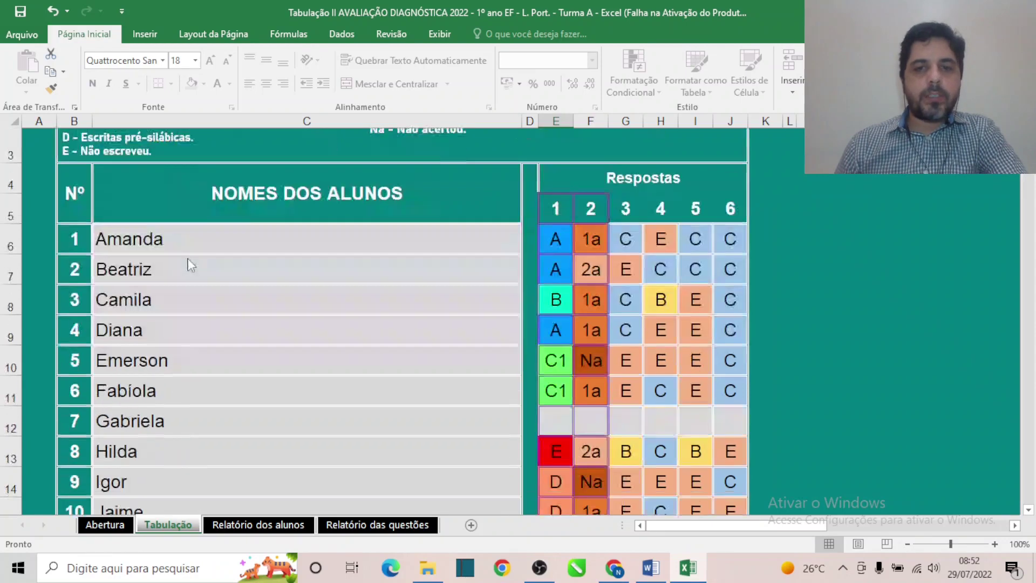
scroll(603, 202, "down", 2)
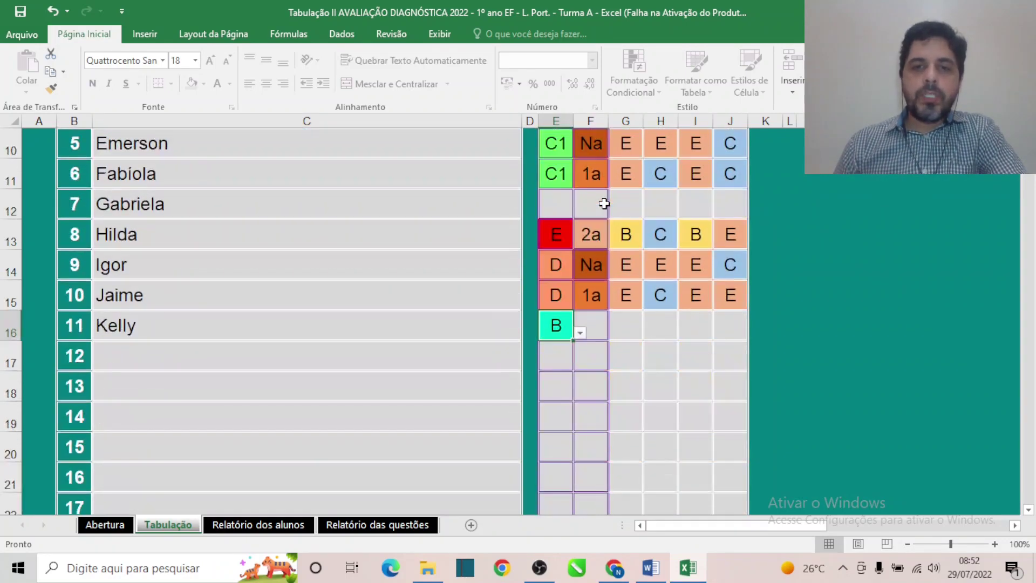
left_click(598, 328)
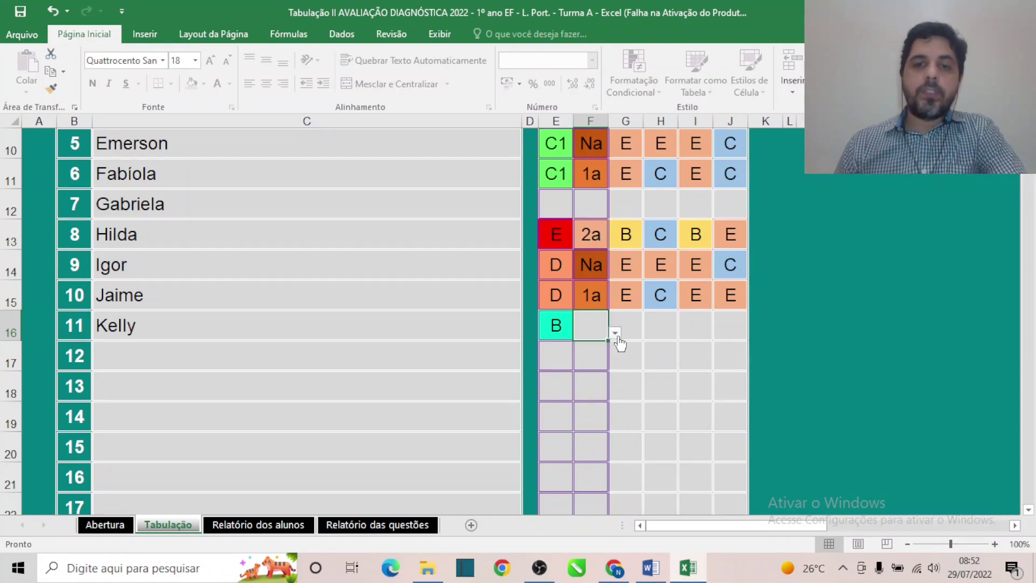
left_click(617, 335)
left_click(593, 326)
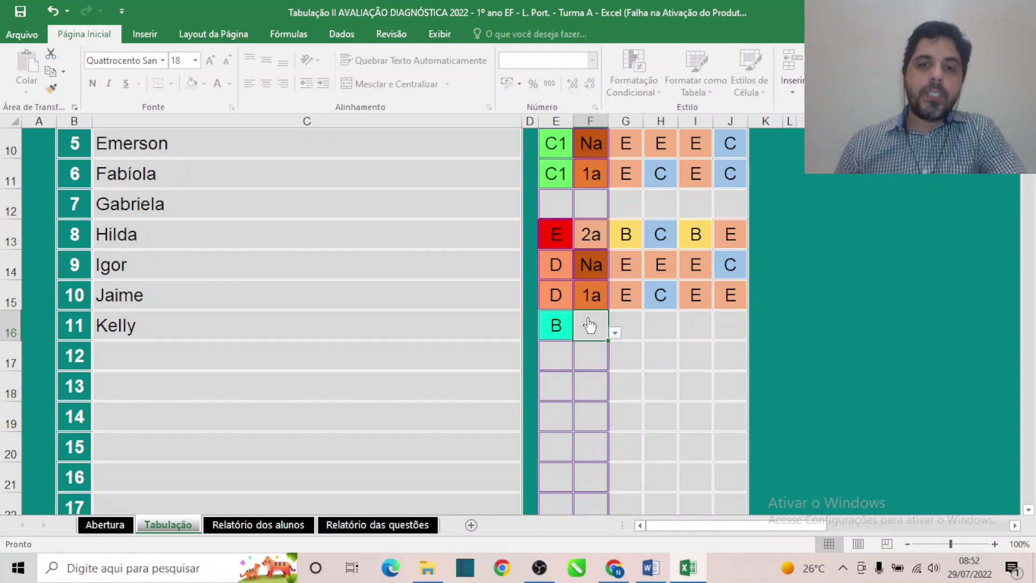
left_click(615, 334)
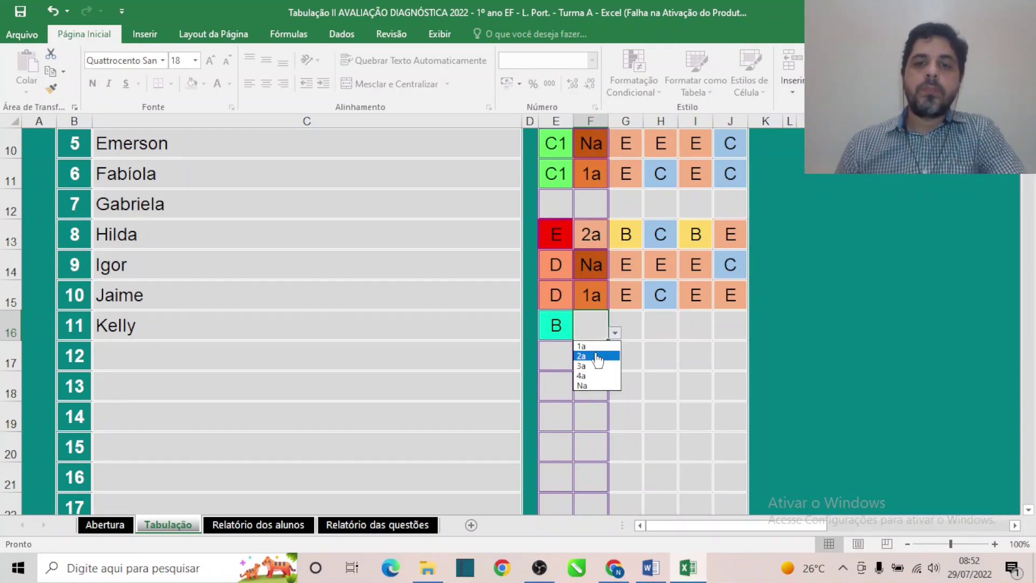
left_click(595, 354)
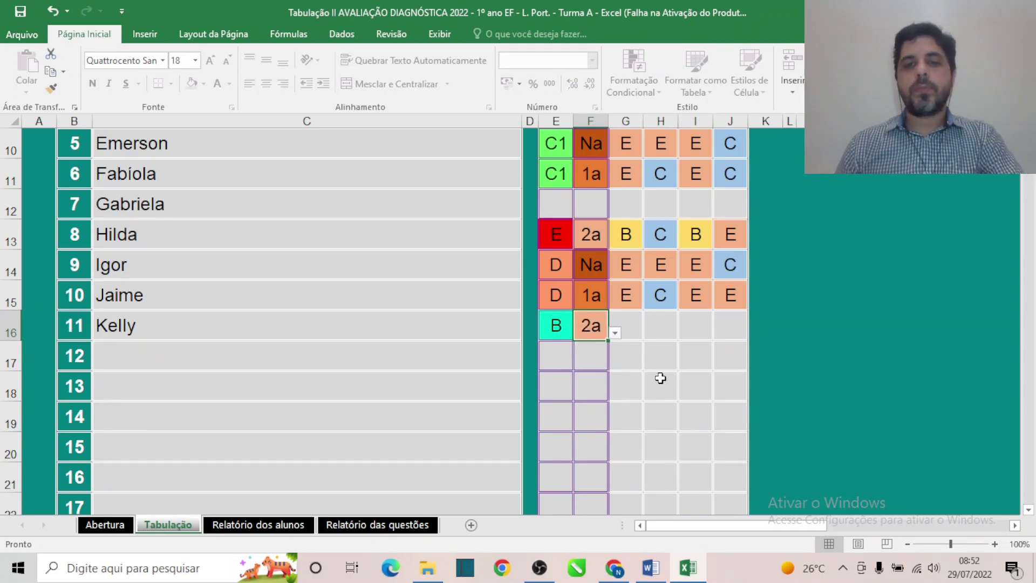
- Enter C for question 3 and c for question 4 in the row of student number 11
left_click(630, 329)
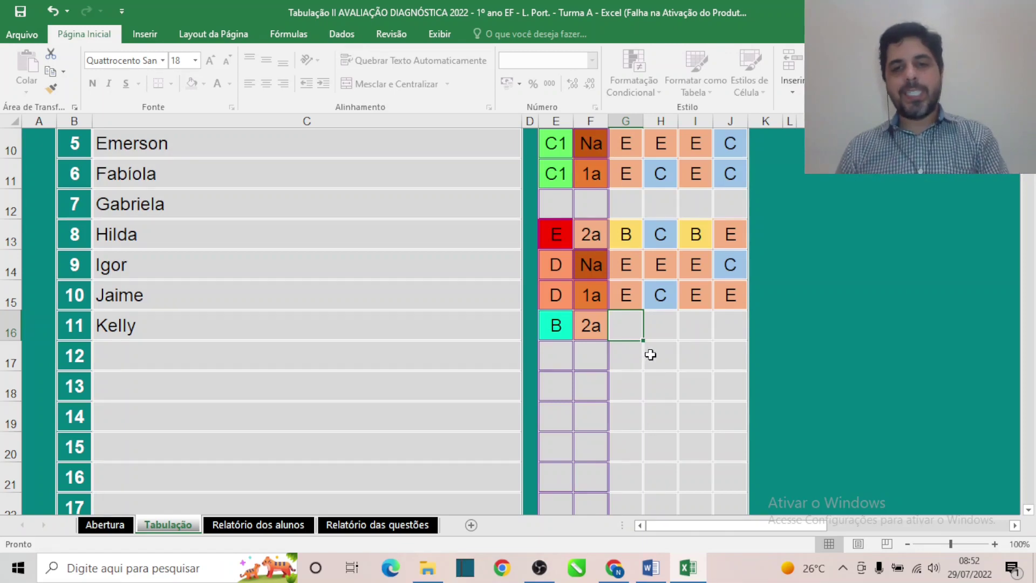
type("C")
key("Tab")
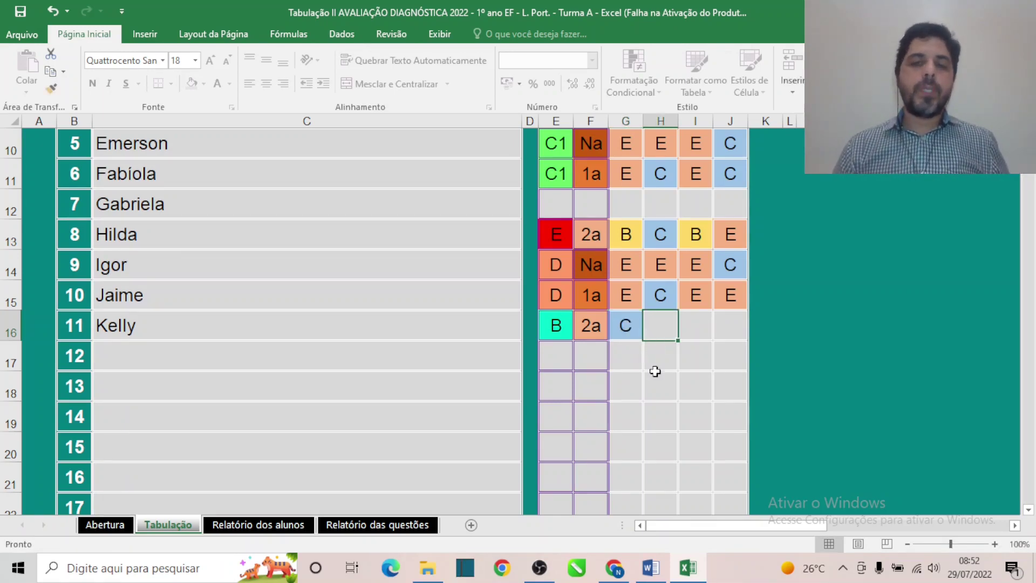
type("C")
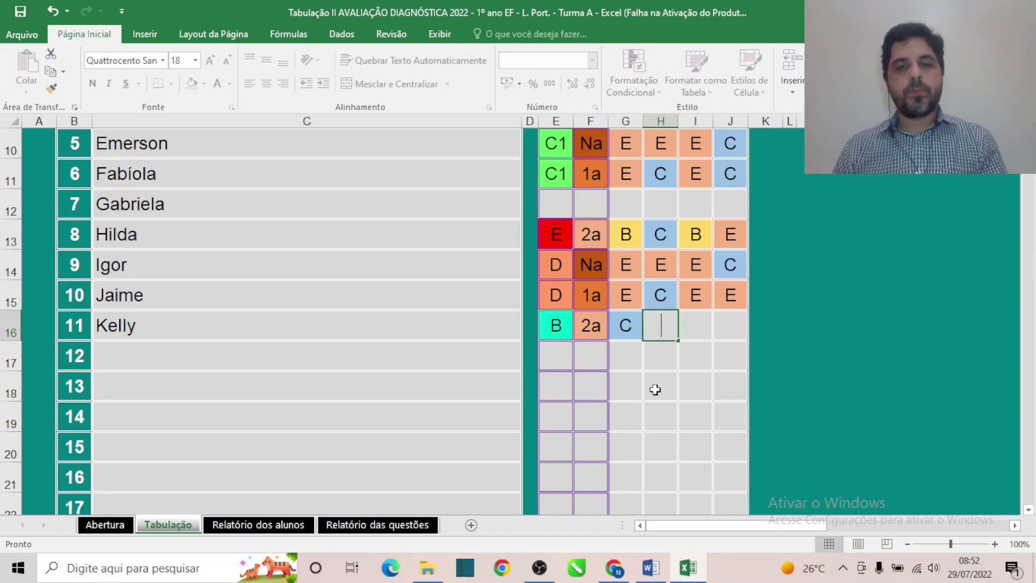
key("BackSpace")
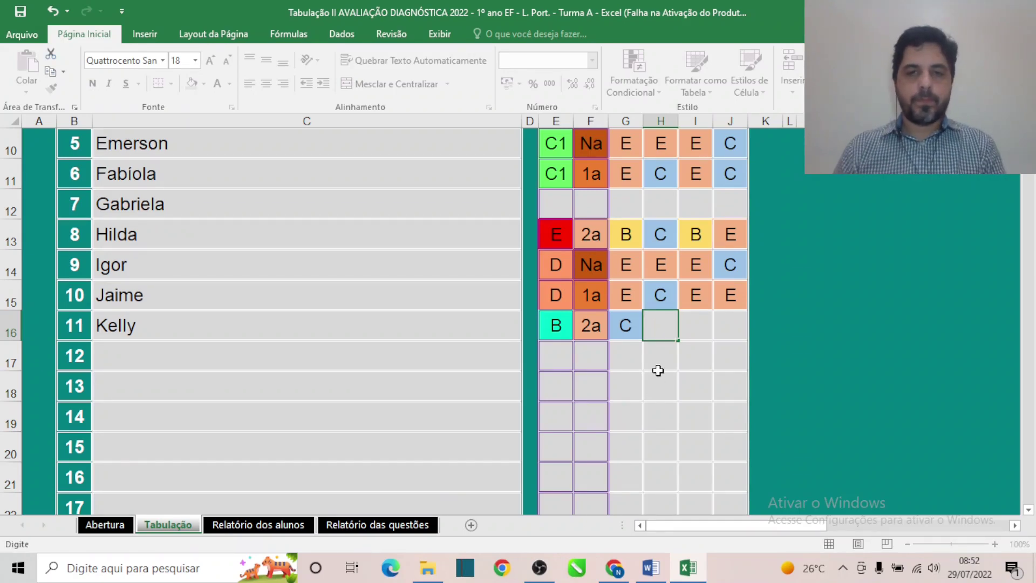
type("c")
key("Return")
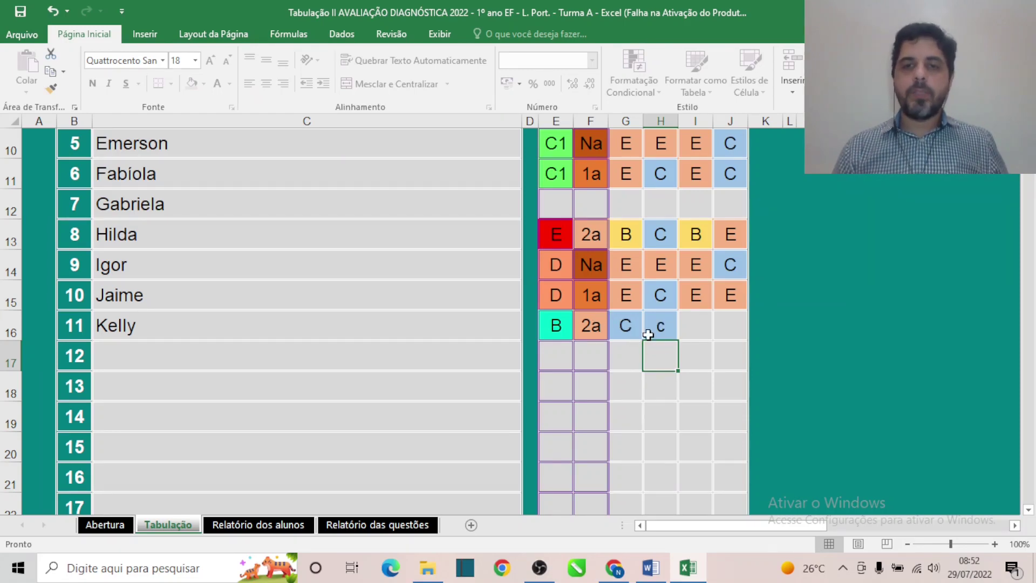
- Try to enter the unlisted code t as the question 5 answer of student number 11
left_click(681, 328)
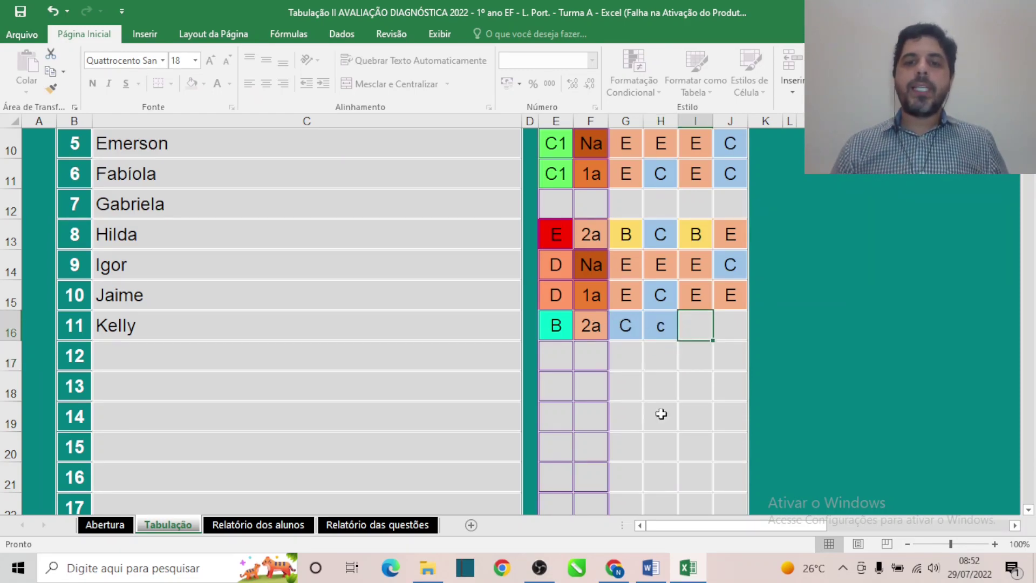
type("t")
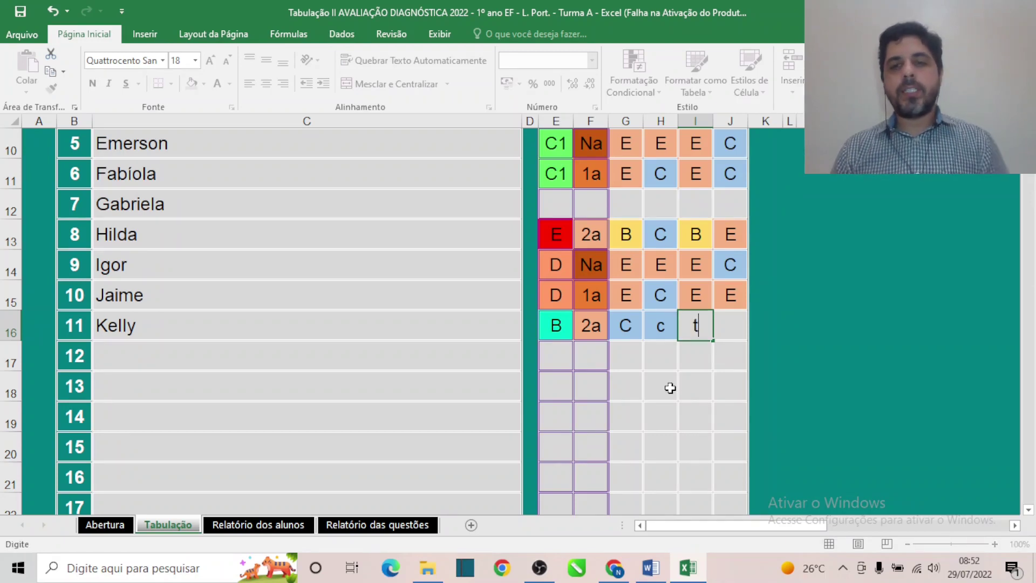
key("Return")
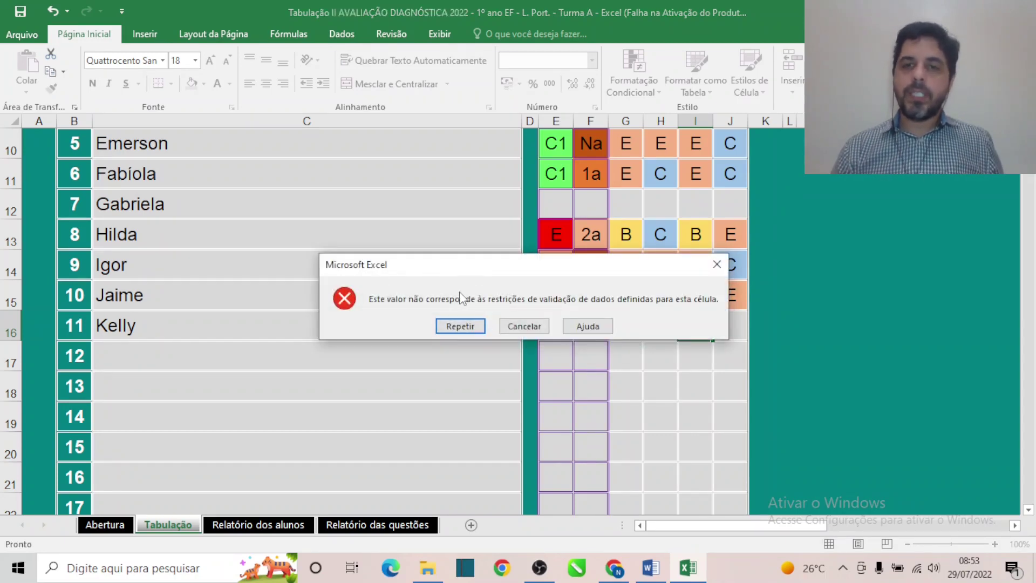
left_click(522, 326)
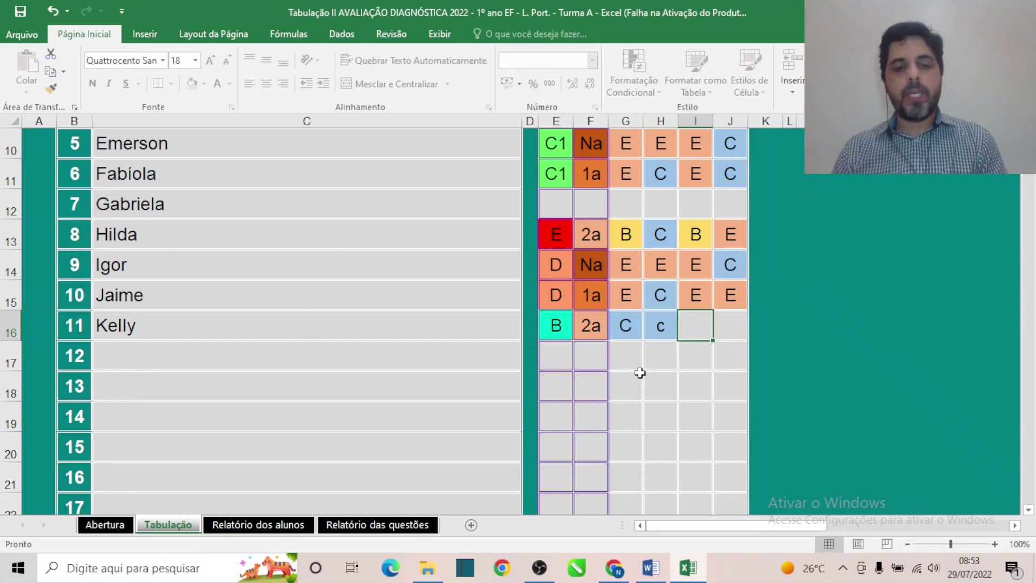
- Enter C for both question 5 and question 6 in the row of student number 11
type("C")
left_click(675, 366)
left_click(723, 334)
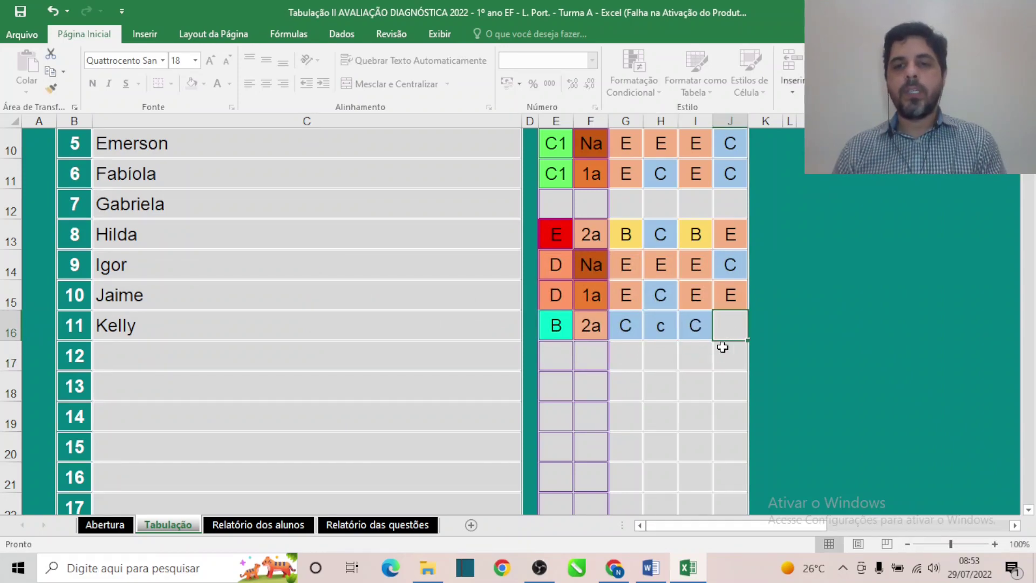
type("C")
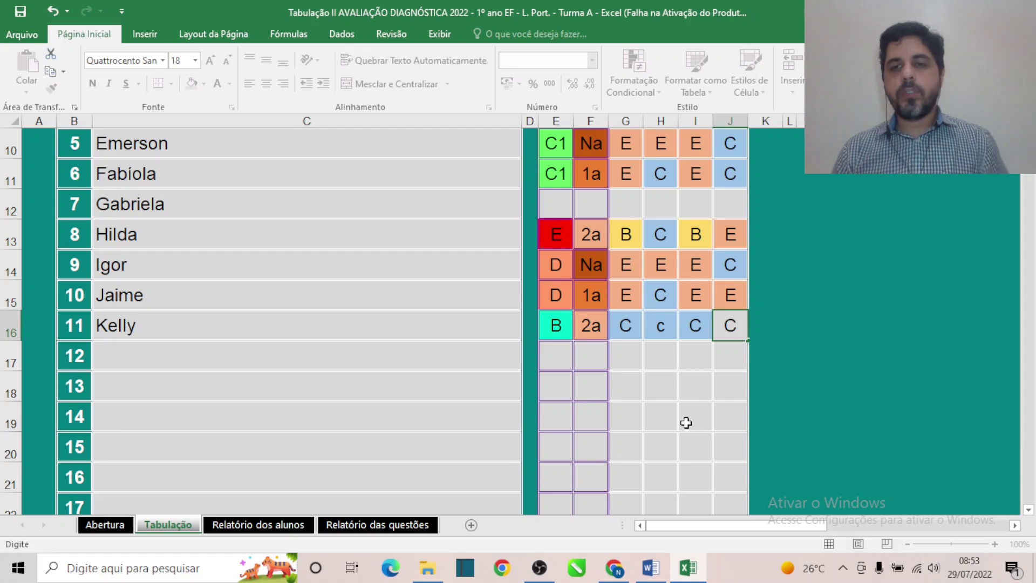
left_click(687, 424)
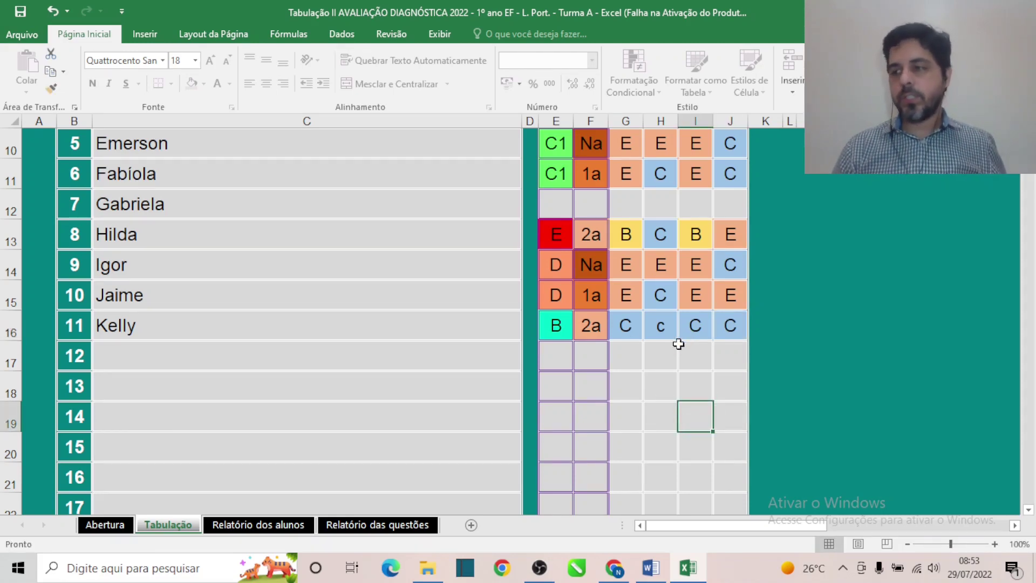
left_click(656, 365)
scroll(577, 352, "up", 3)
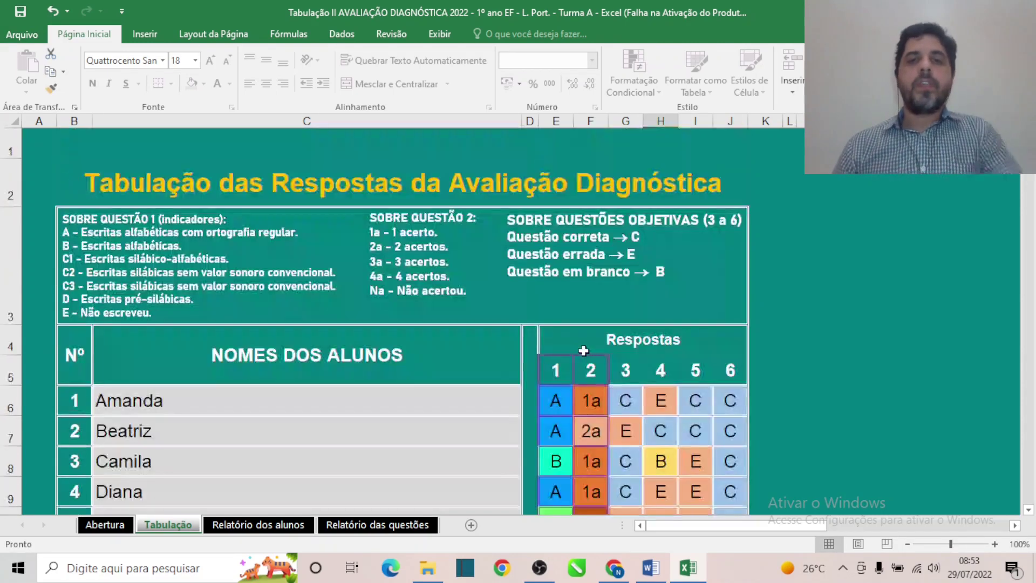
scroll(582, 349, "down", 1)
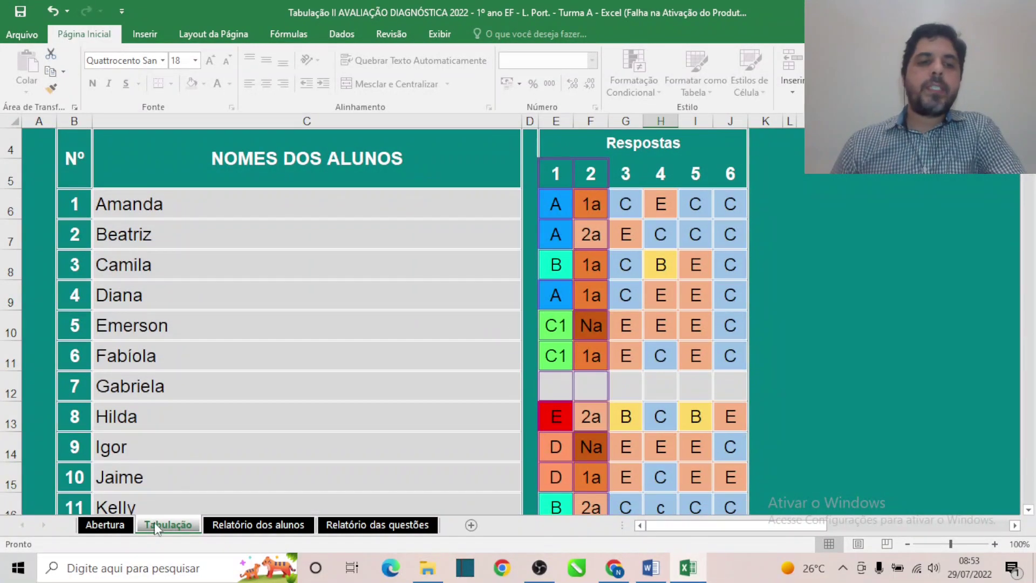
scroll(255, 377, "up", 1)
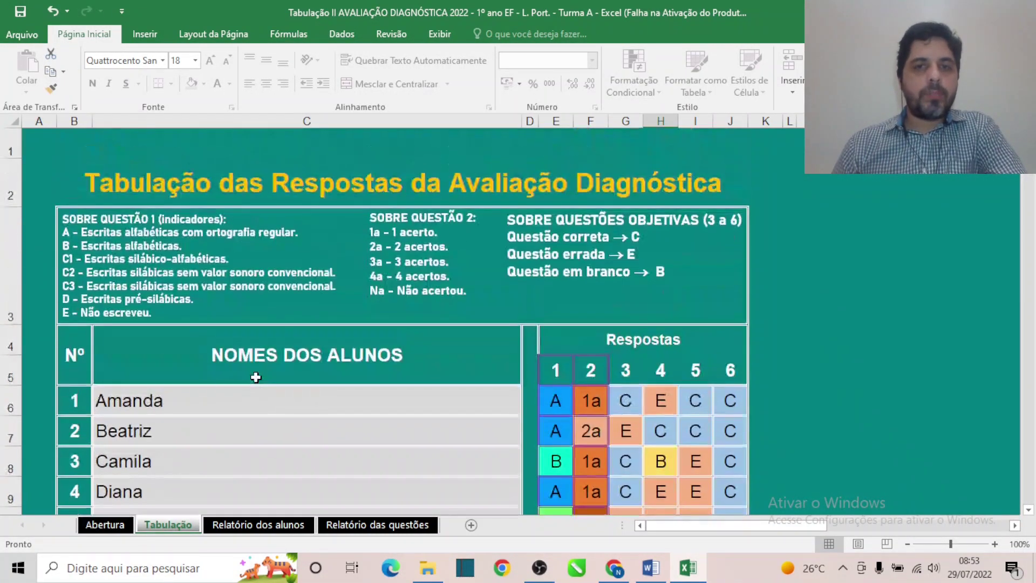
- Review the answers tabulated for all students in the Tabulação sheet
left_click(104, 525)
left_click(171, 526)
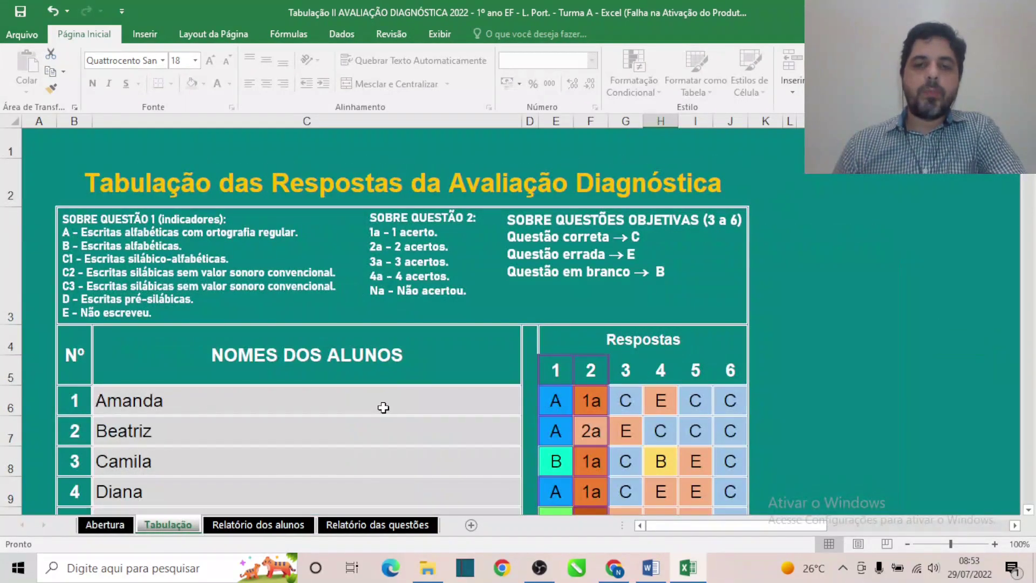
scroll(384, 408, "down", 1)
scroll(381, 409, "down", 1)
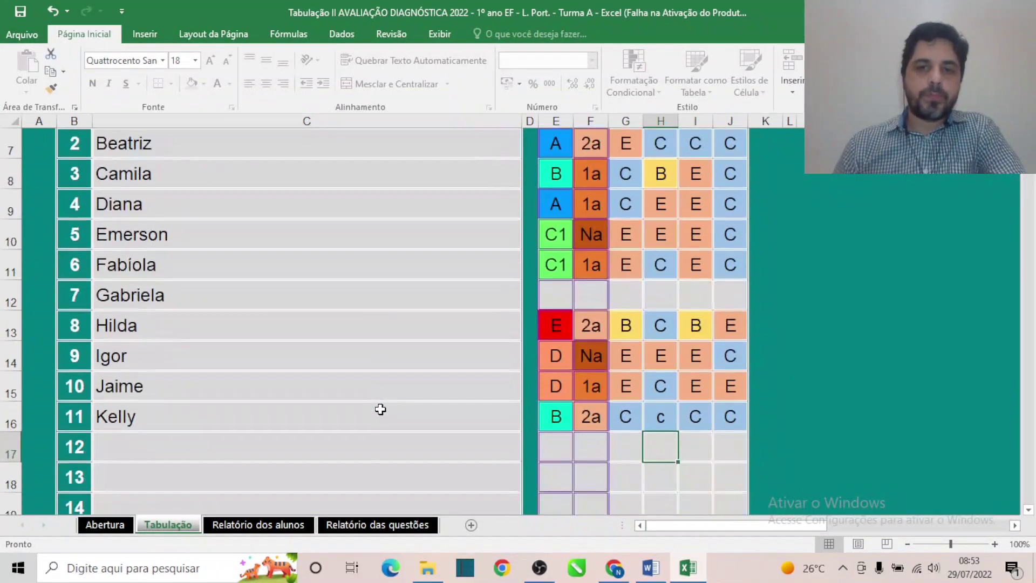
- Open the Relatório dos alunos sheet and examine each student's correct, wrong and blank questions, percentage of hits and performance status
left_click(253, 525)
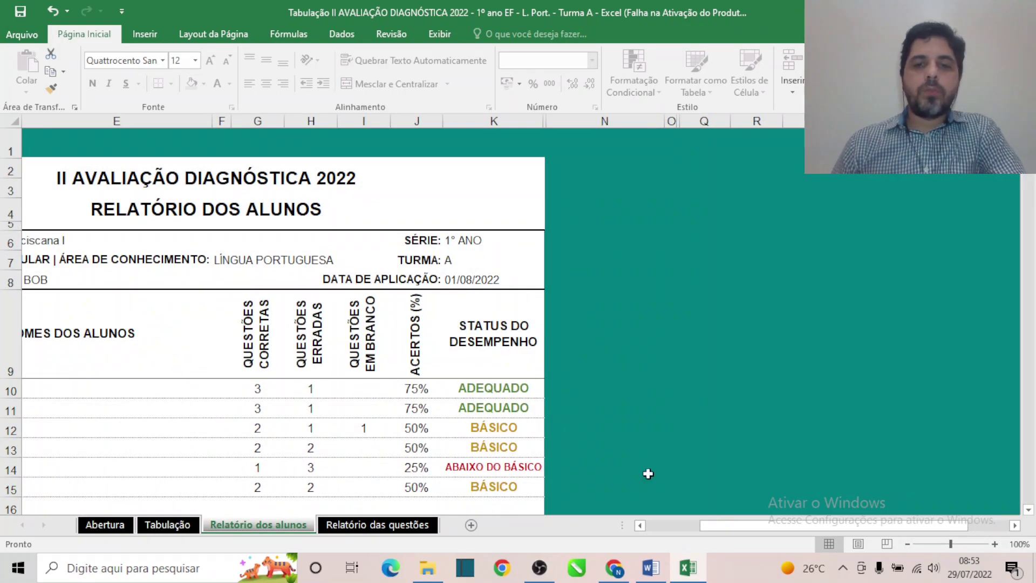
left_click_drag(712, 525, 658, 525)
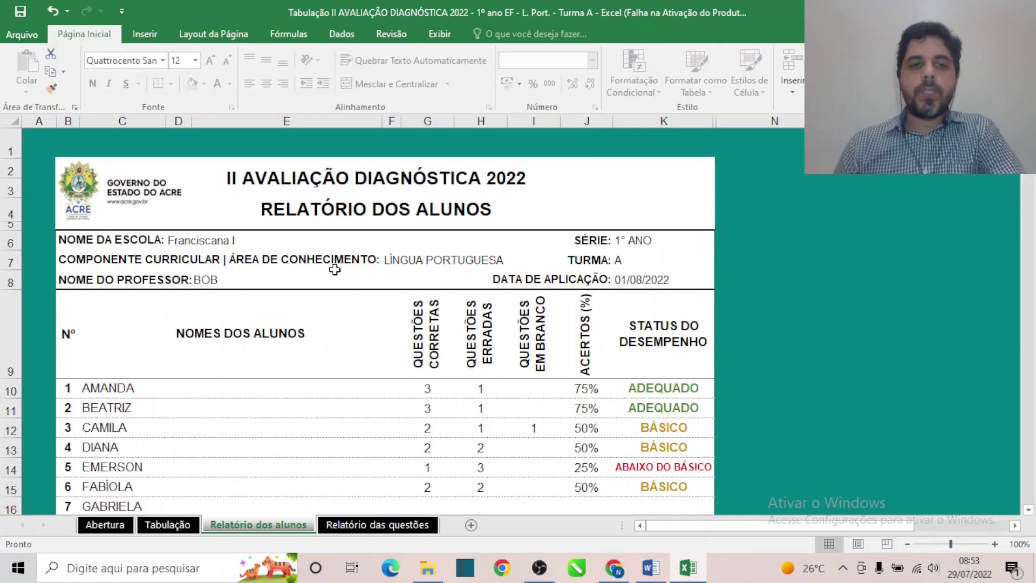
scroll(334, 269, "down", 2)
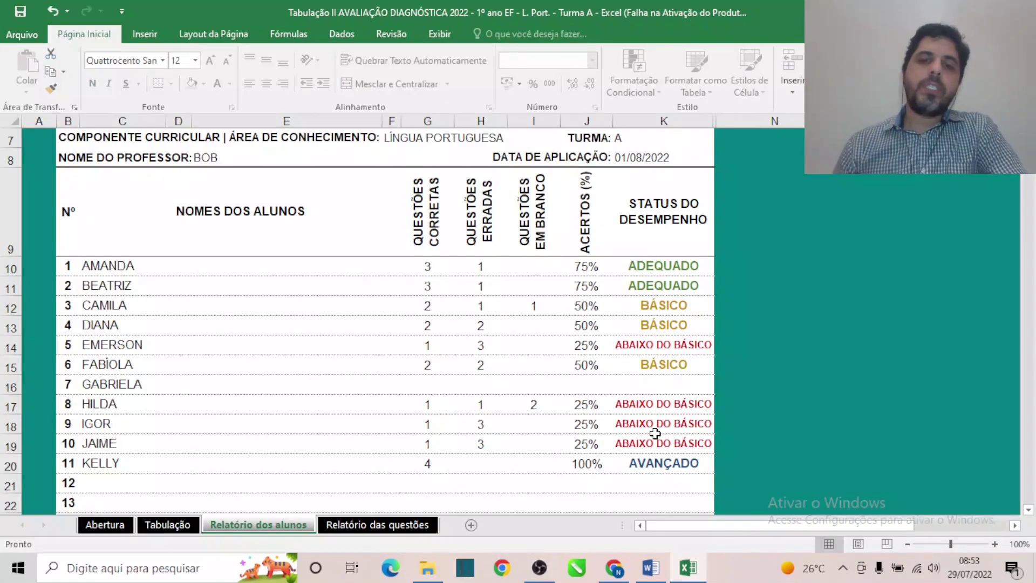
scroll(655, 431, "down", 1)
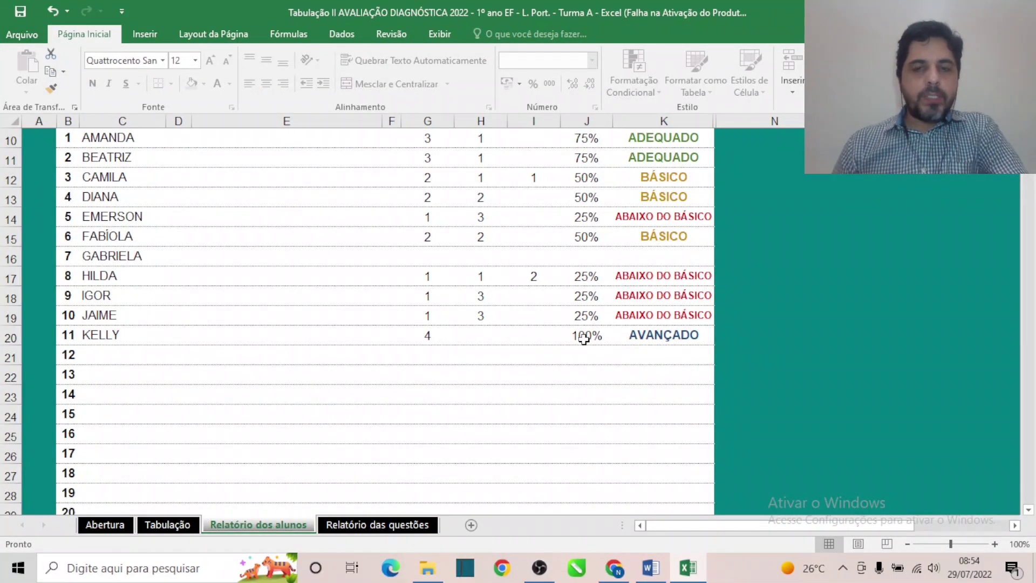
scroll(602, 387, "up", 2)
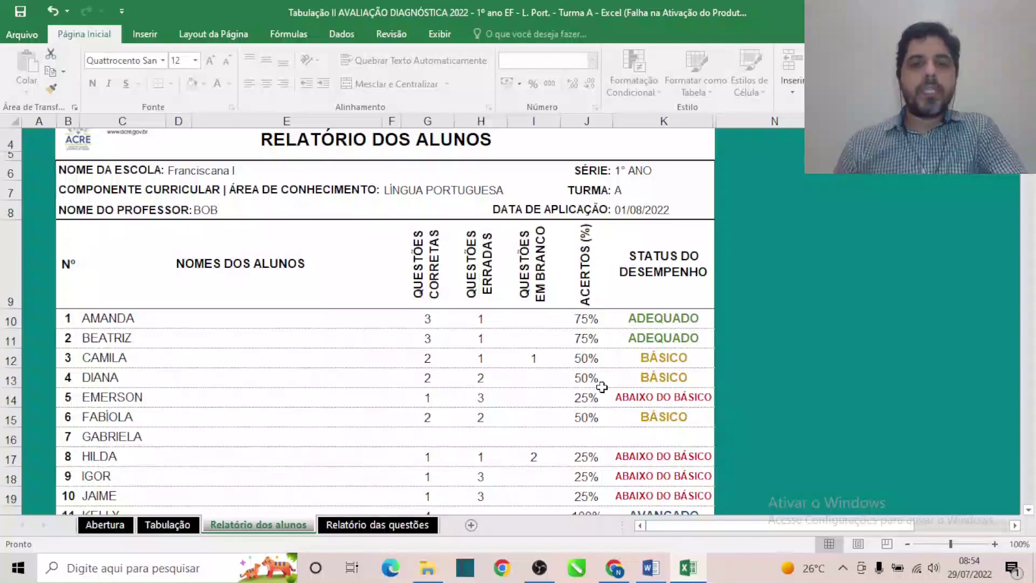
scroll(602, 390, "down", 1)
scroll(359, 389, "up", 1)
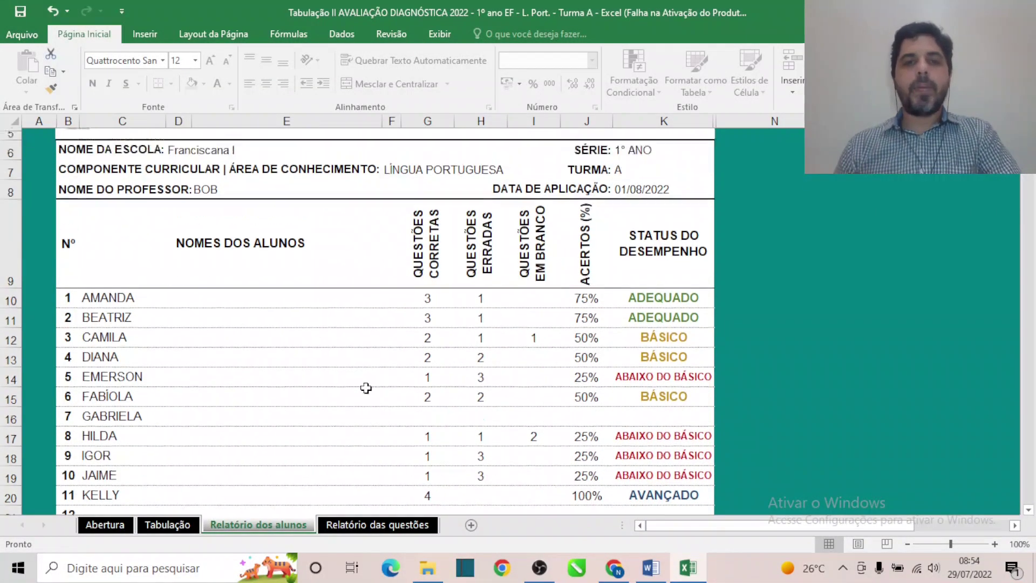
scroll(493, 465, "down", 1)
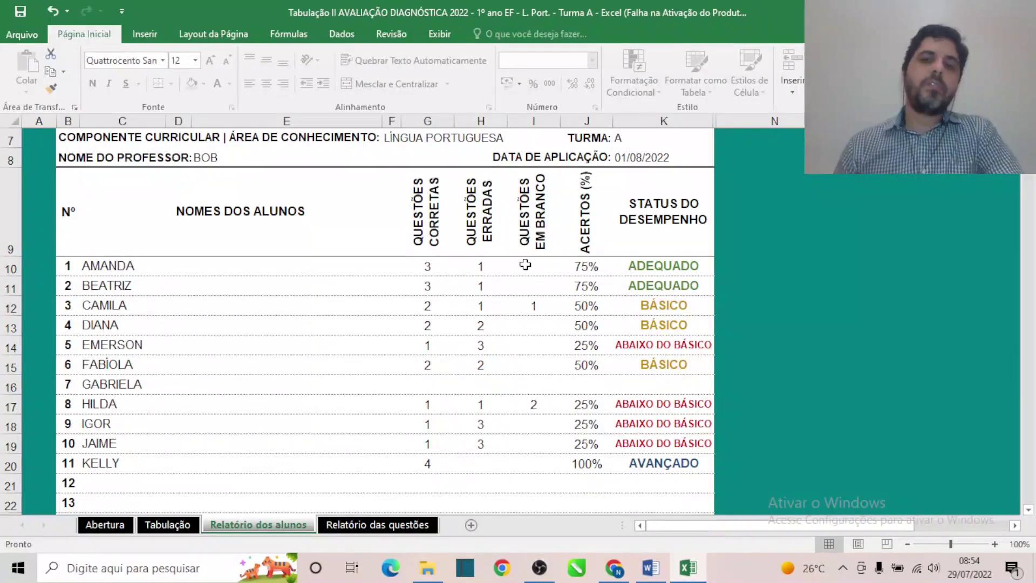
- Examine the pie charts of class performance and question 1 writing indicators below the student list
scroll(518, 265, "down", 3)
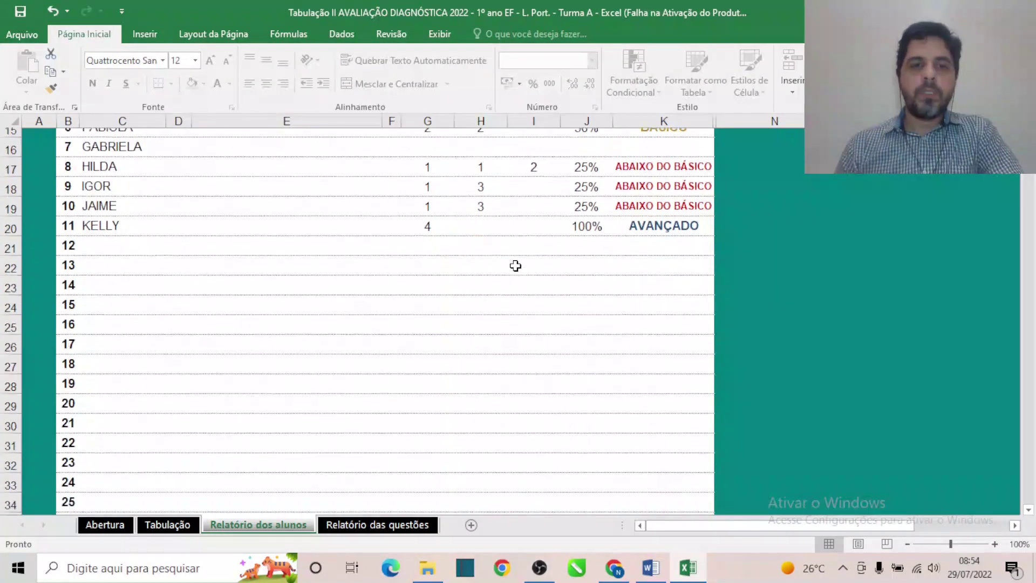
scroll(516, 266, "down", 9)
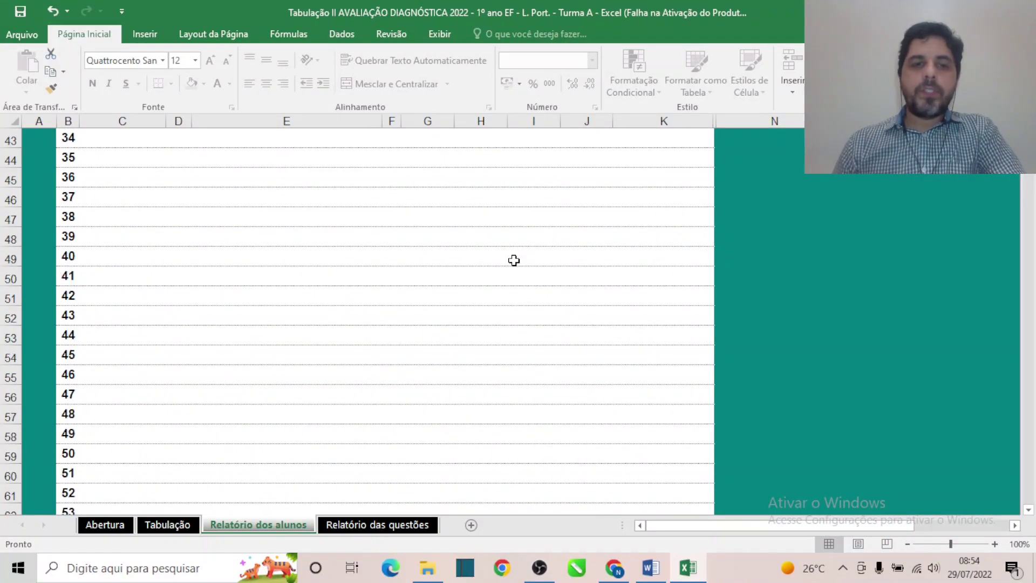
scroll(514, 261, "down", 4)
scroll(513, 261, "down", 2)
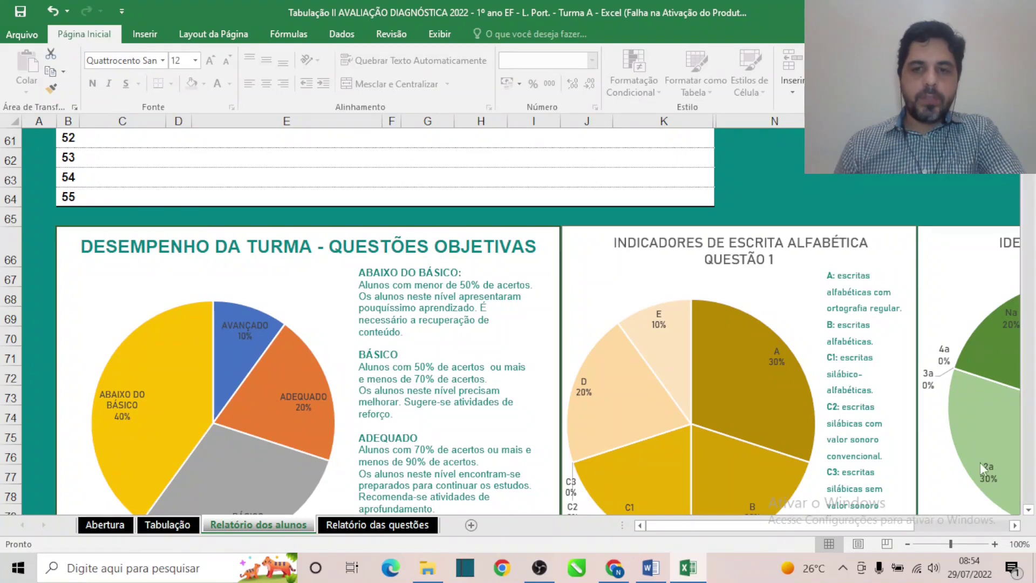
scroll(467, 474, "down", 1)
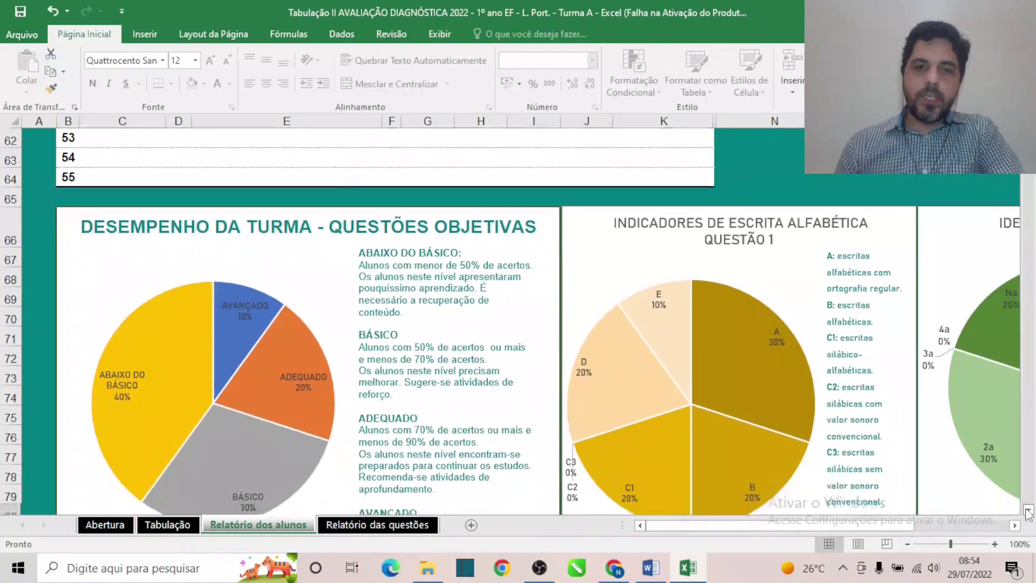
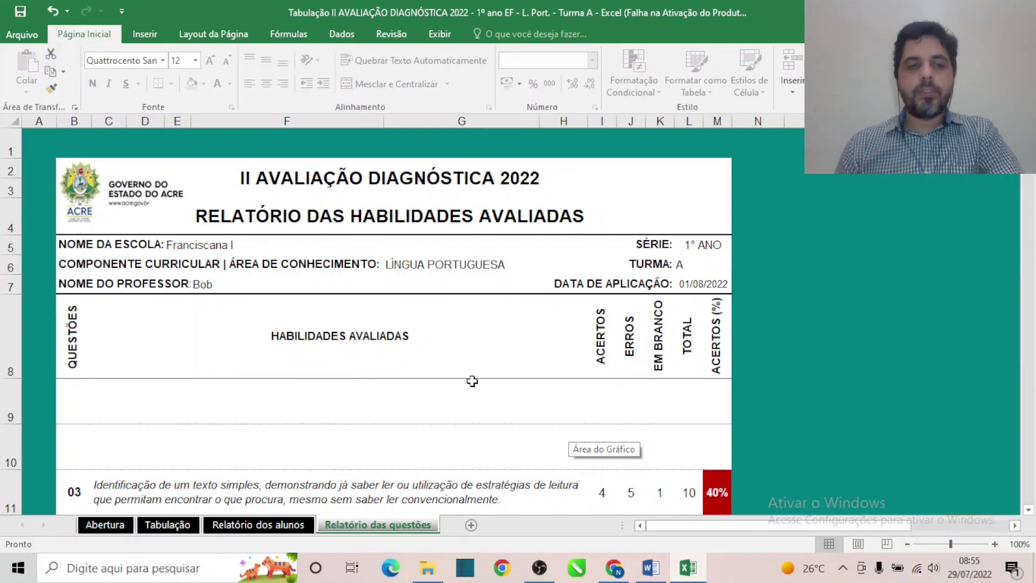
- Examine the assessed skills and the hits, errors, blanks and percentages per question in the Relatório das questões sheet
scroll(472, 381, "down", 2)
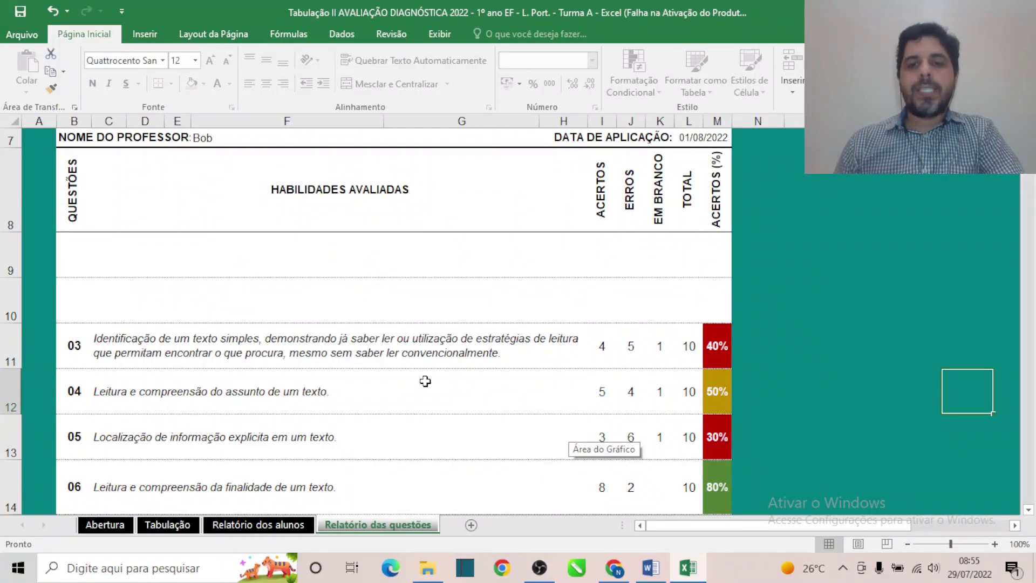
scroll(498, 383, "down", 1)
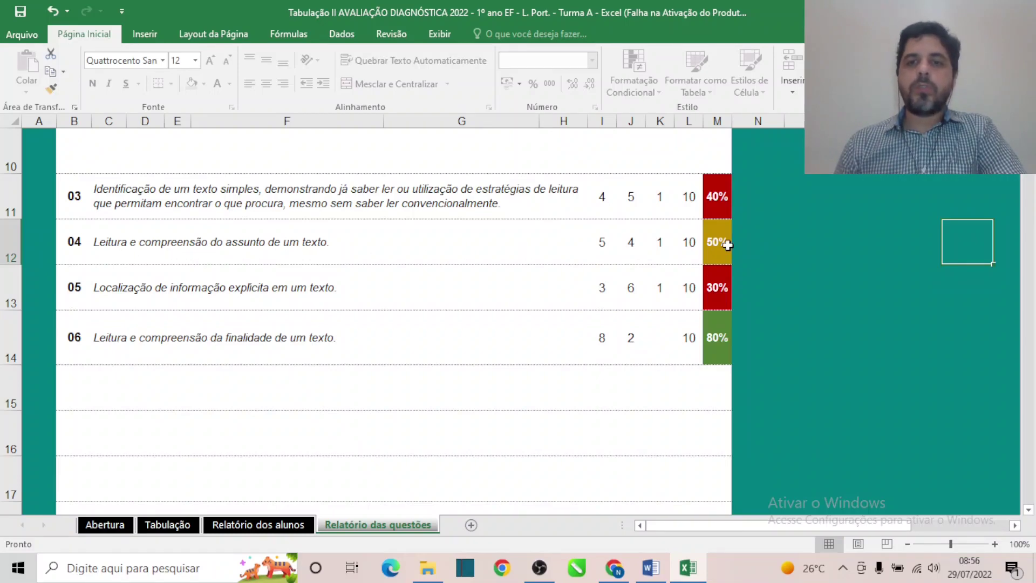
scroll(631, 289, "down", 2)
scroll(629, 289, "up", 2)
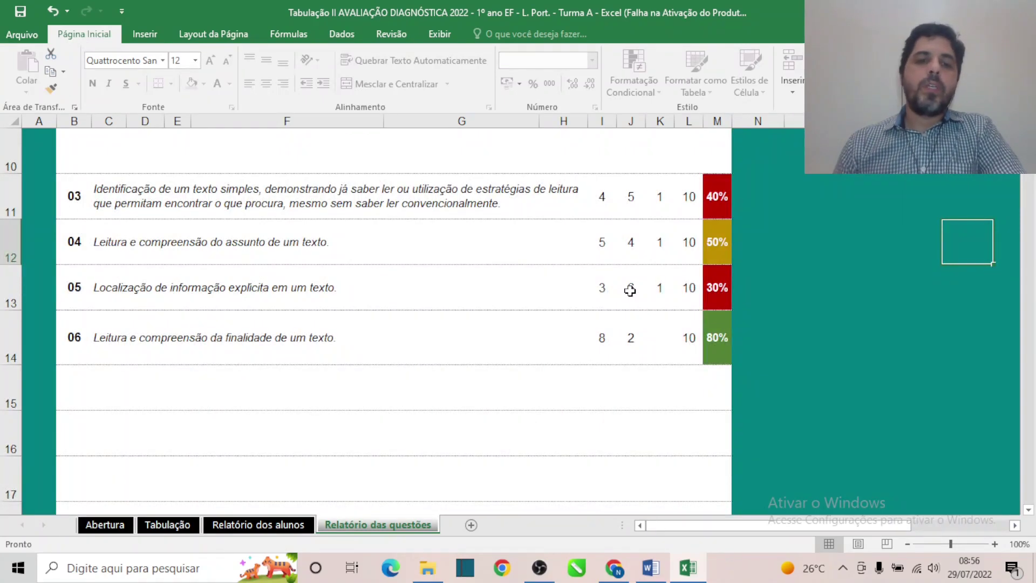
scroll(630, 291, "up", 1)
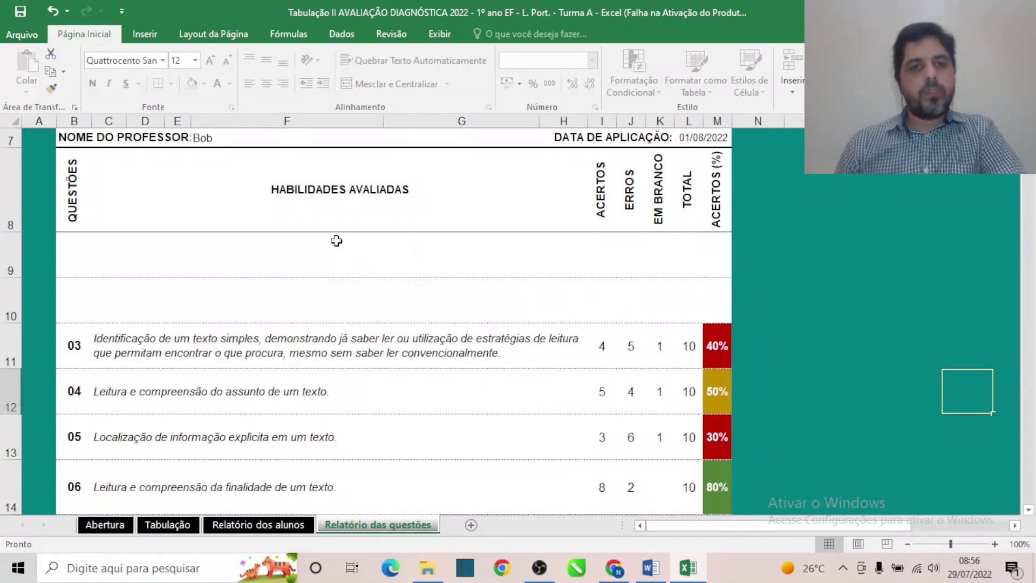
scroll(472, 276, "down", 1)
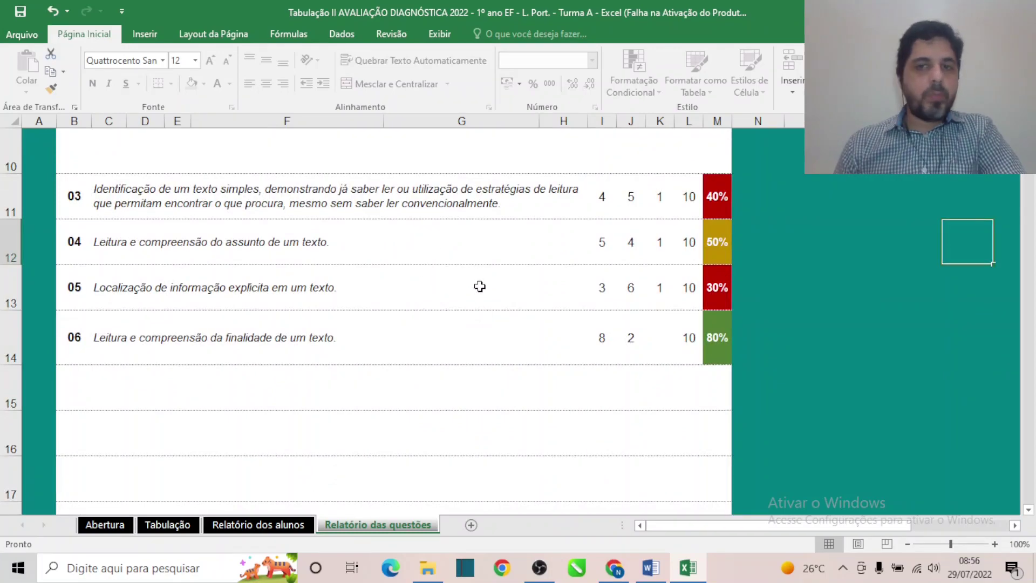
scroll(480, 286, "up", 2)
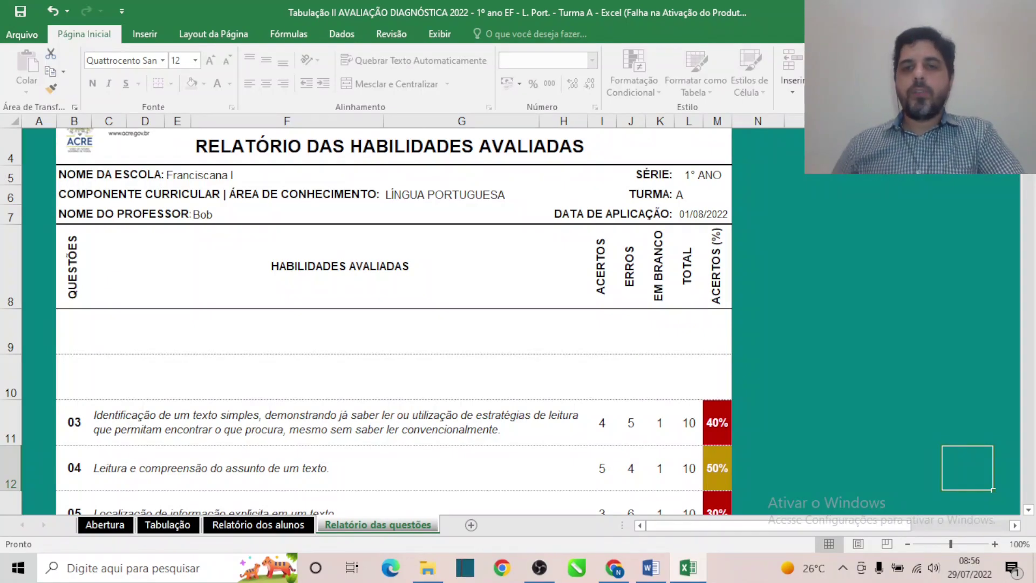
scroll(815, 268, "down", 5)
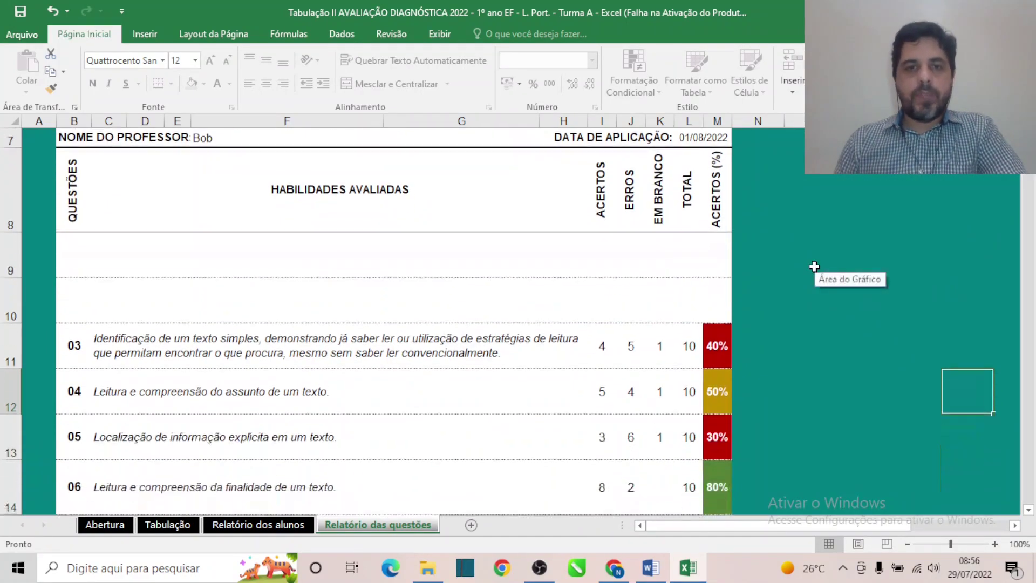
scroll(815, 268, "up", 5)
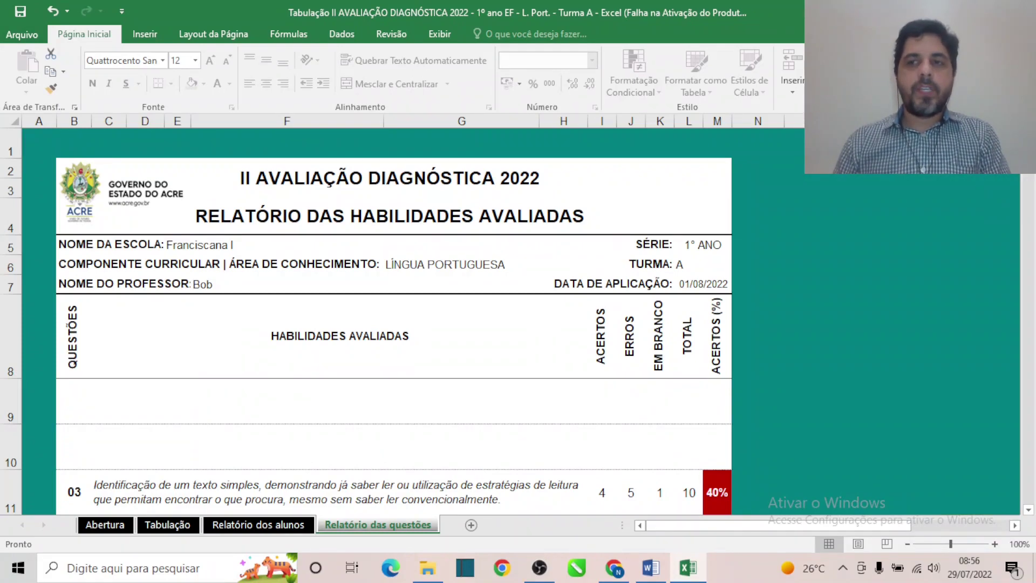
scroll(598, 254, "down", 1)
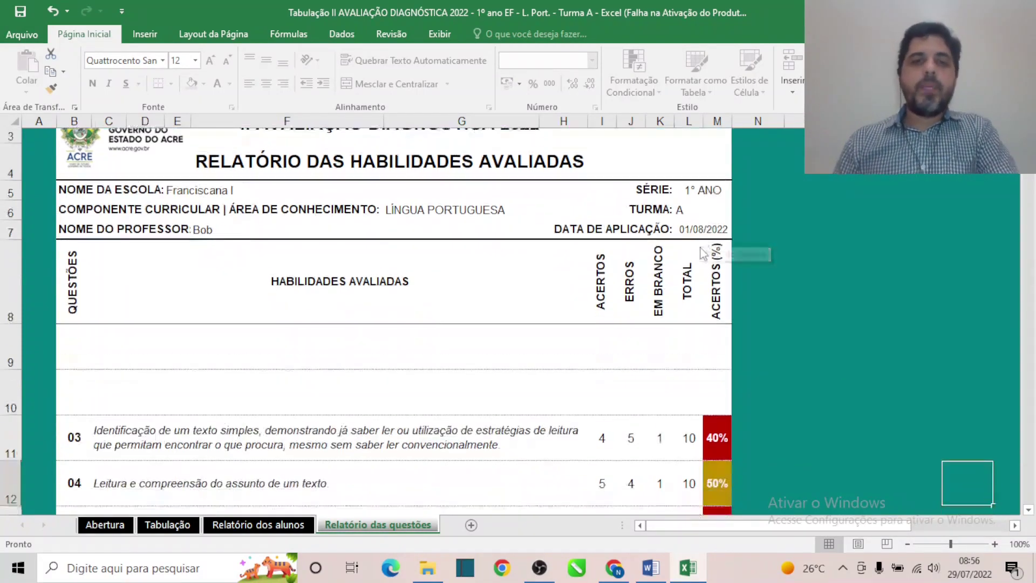
scroll(598, 254, "up", 1)
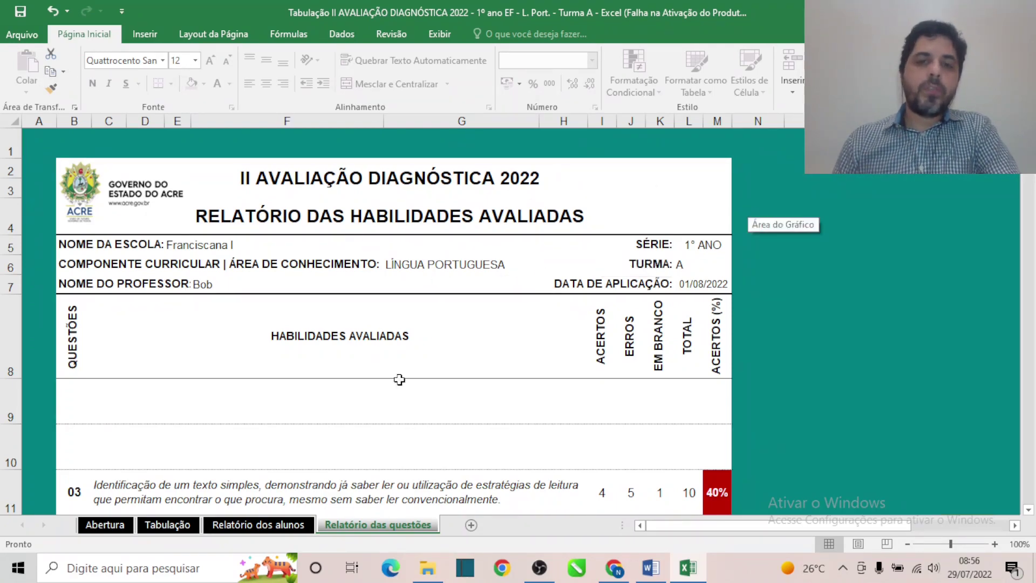
scroll(442, 256, "down", 1)
scroll(442, 255, "up", 1)
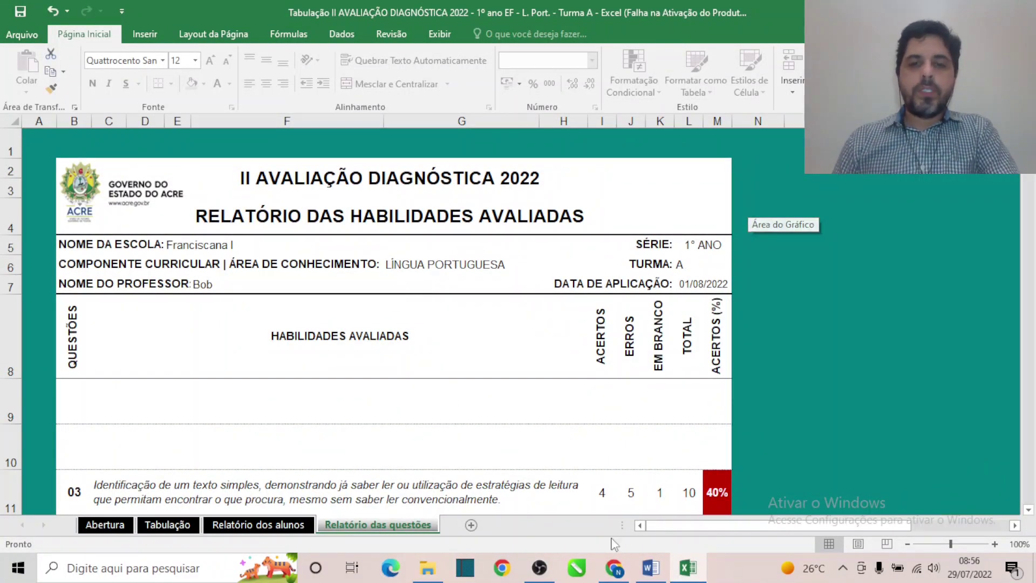
- Switch to the Word document with the form links, then show the Anos Iniciais results form in Chrome
left_click(648, 570)
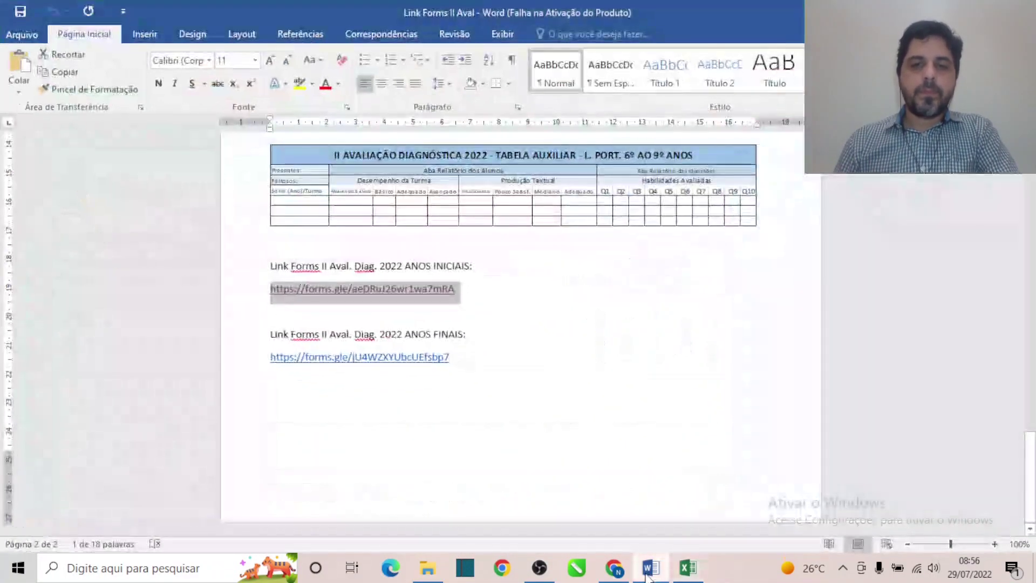
left_click(565, 334)
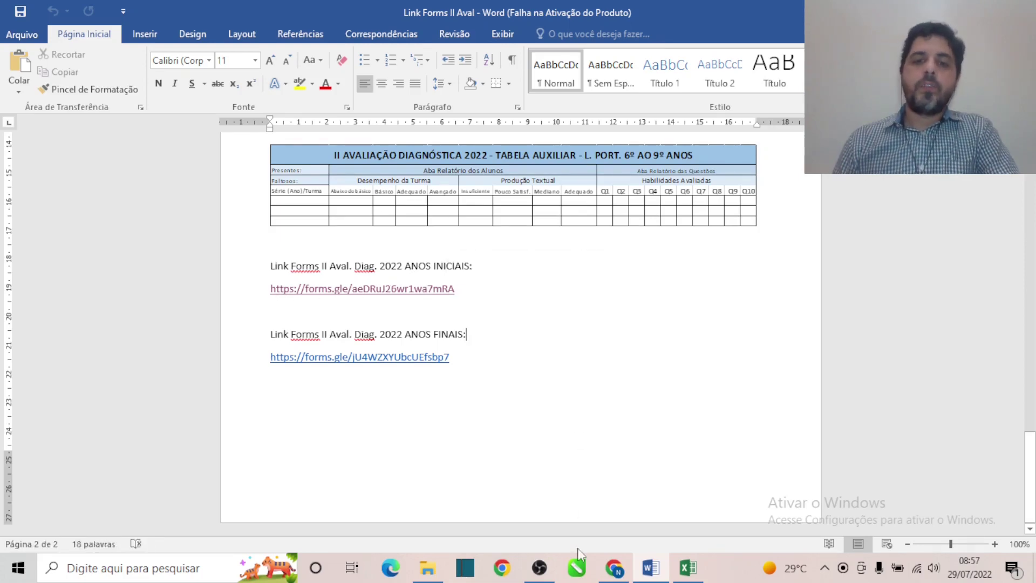
left_click(614, 572)
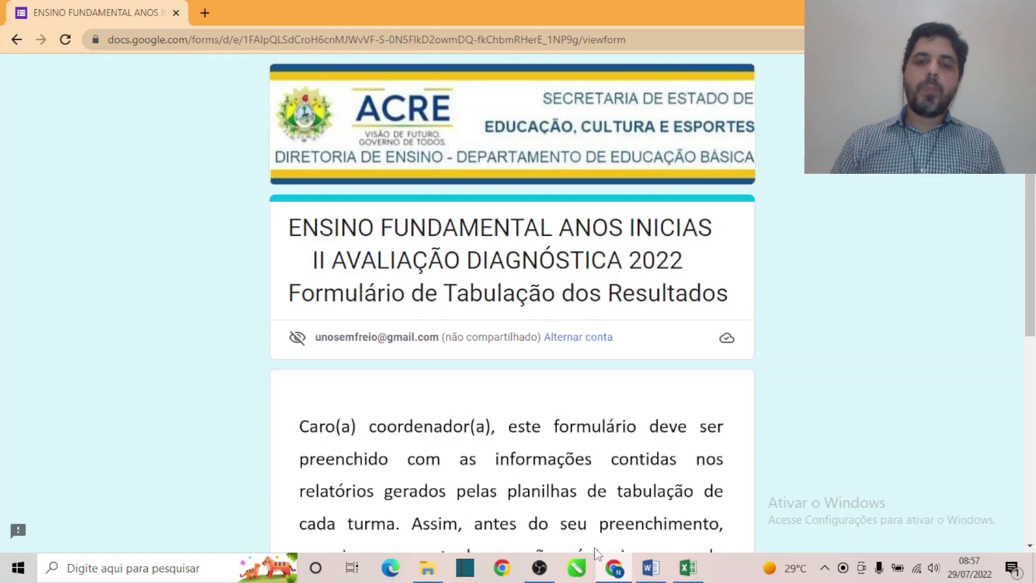
- Return to the Excel workbook and check the Relatório das questões and Relatório dos alunos sheets as sources for the form
left_click(688, 568)
scroll(498, 371, "down", 2)
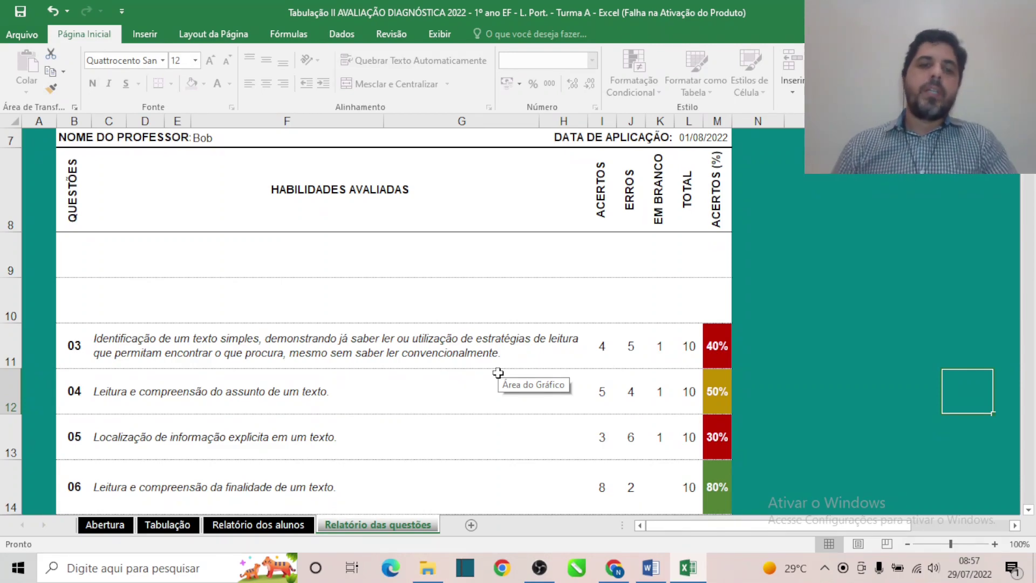
left_click(278, 525)
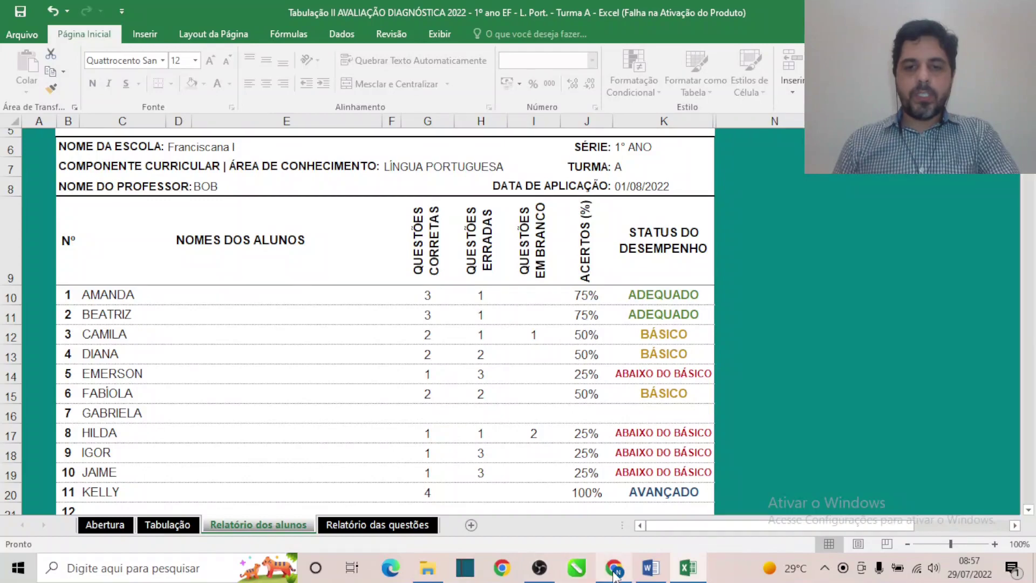
- Switch to the results form in Chrome and read its instructions for the coordinator
left_click(615, 571)
scroll(565, 251, "down", 5)
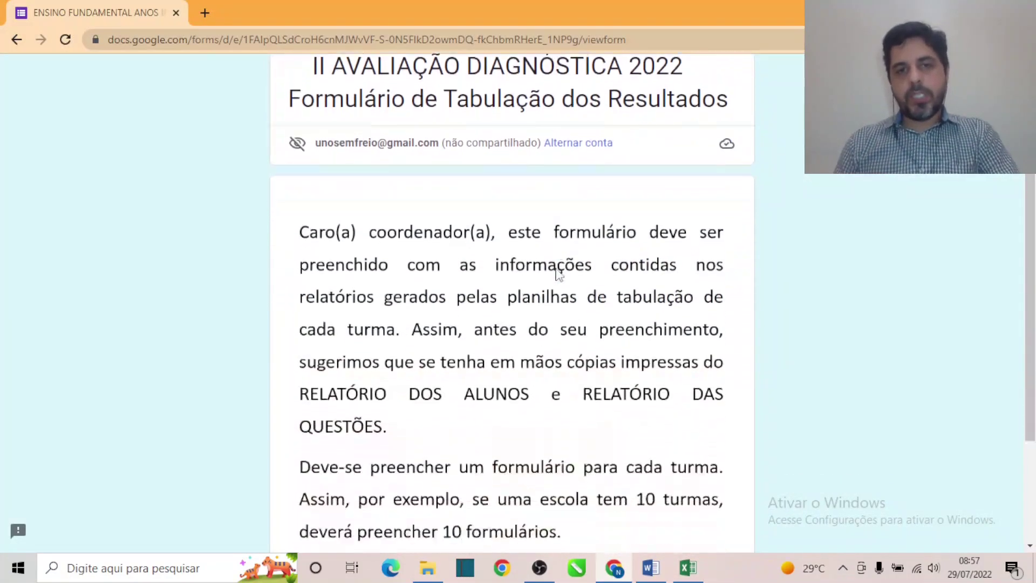
scroll(558, 267, "up", 1)
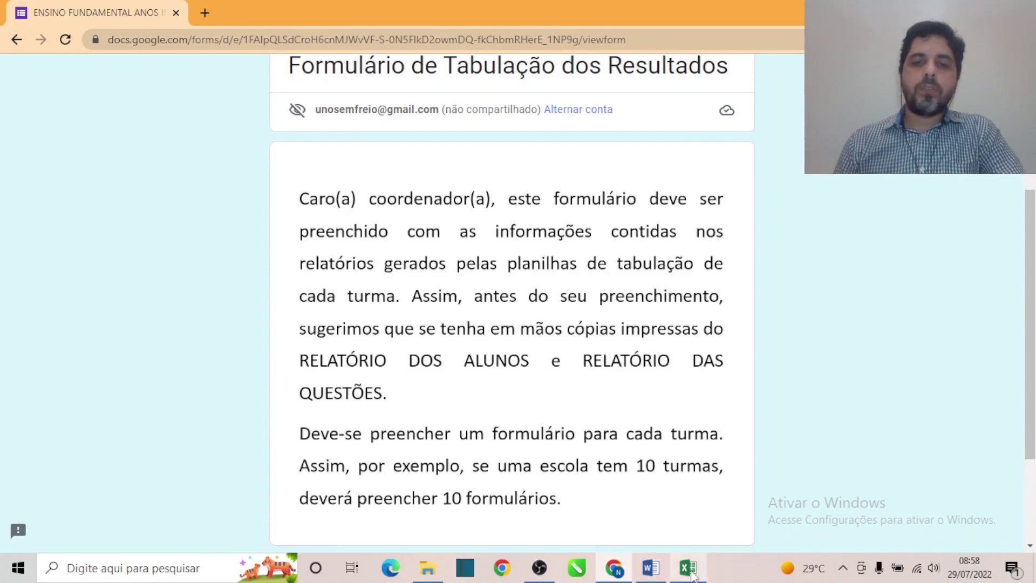
- Return to the Excel workbook and view the Relatório dos alunos sheet from its header, leaving the sheet name unedited
left_click(688, 567)
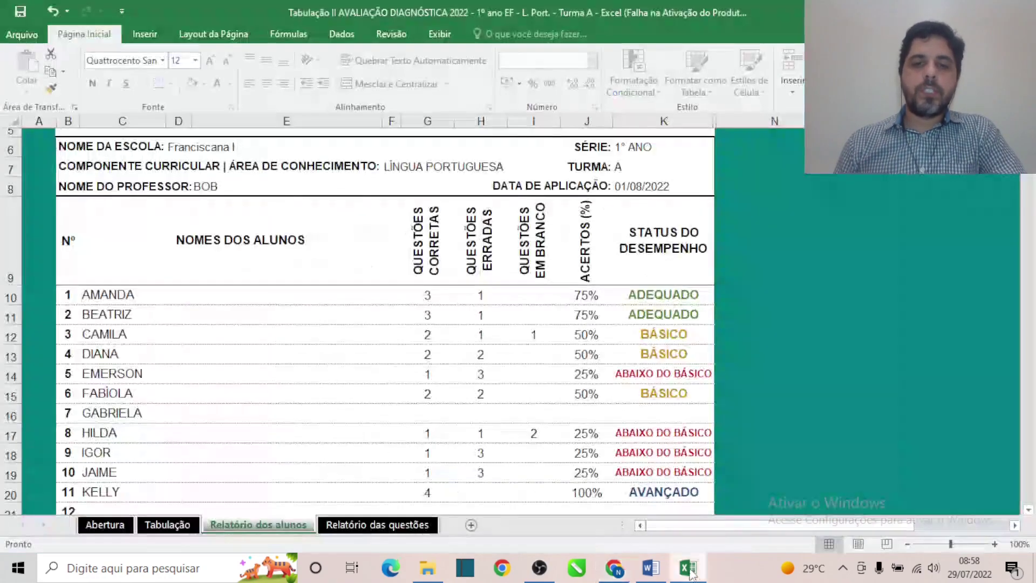
double_click(290, 527)
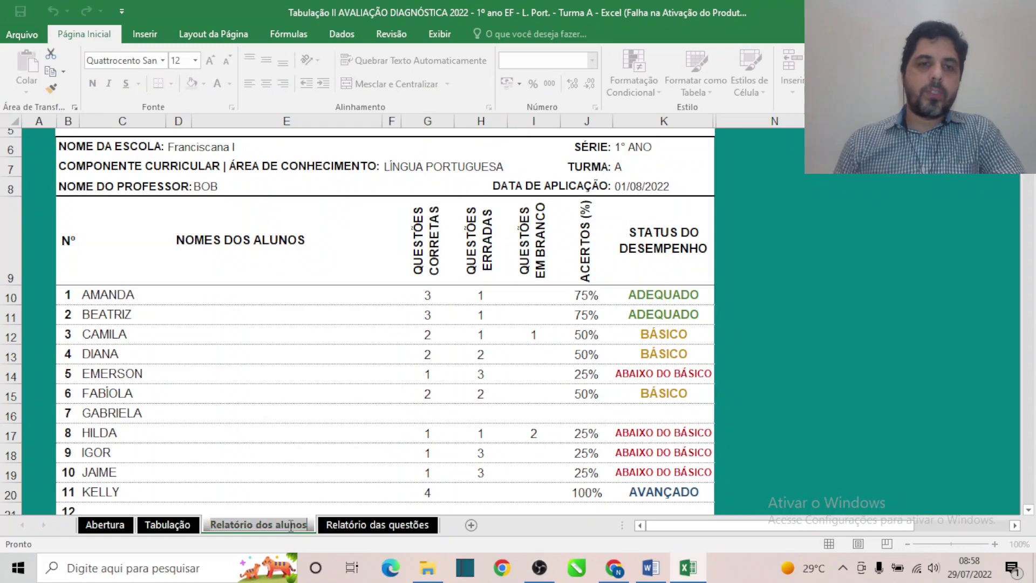
left_click(859, 376)
scroll(303, 204, "up", 2)
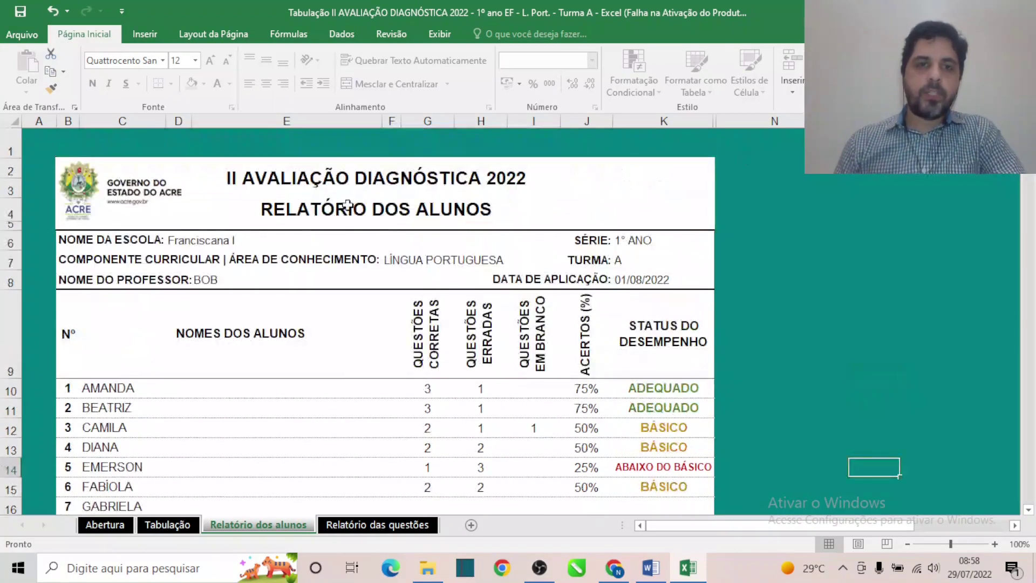
- View the Relatório das questões sheet from its header
left_click(377, 524)
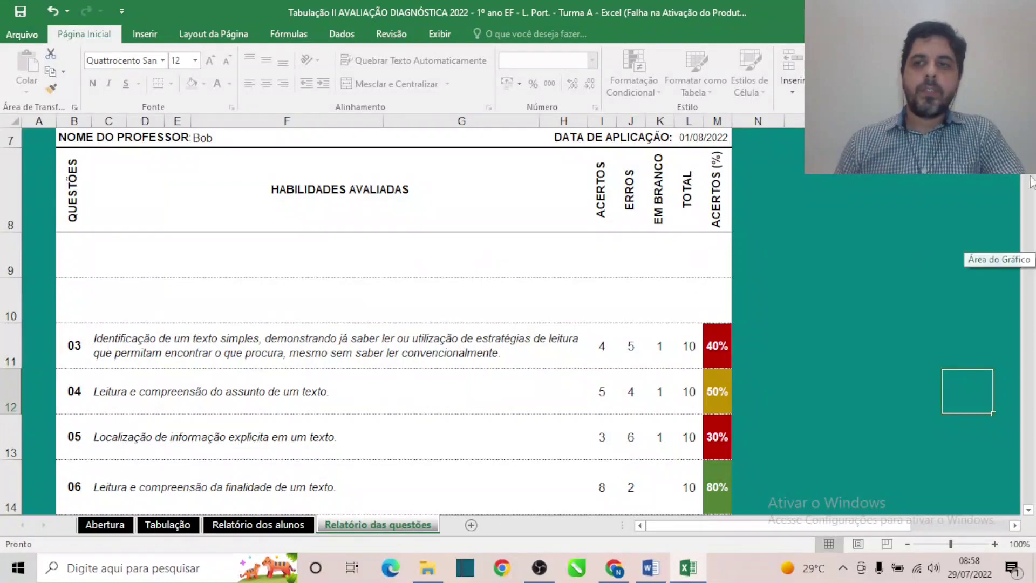
scroll(1032, 189, "up", 2)
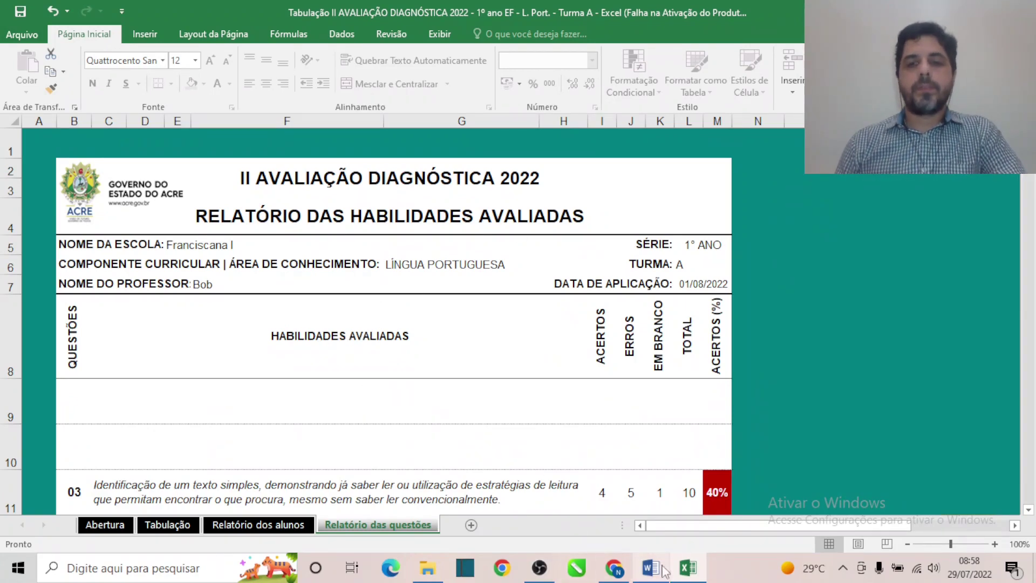
- Switch to the results form in Chrome and review its instructions on using the printed reports and completing one form per class
left_click(614, 568)
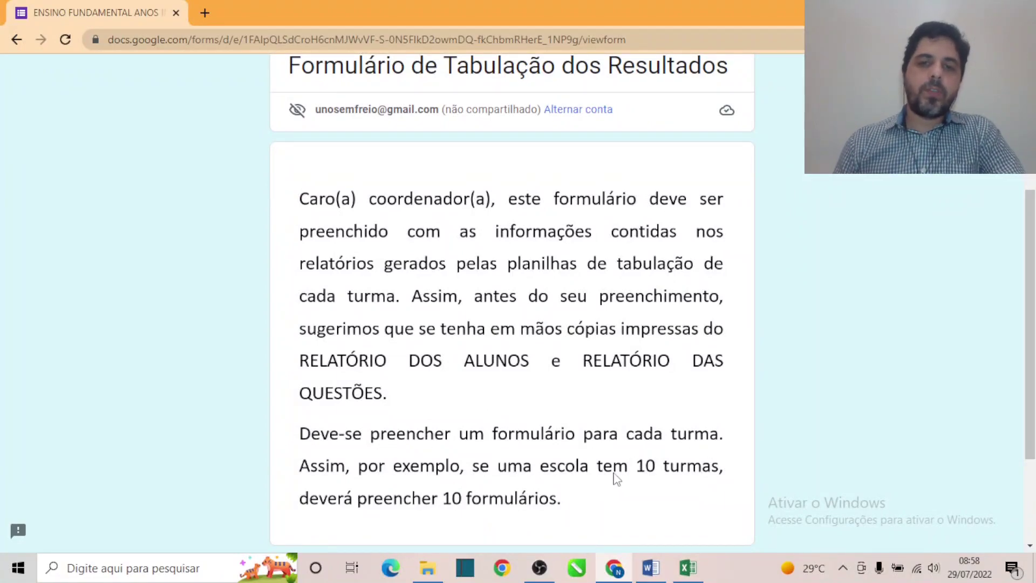
scroll(750, 422, "down", 1)
scroll(749, 422, "up", 1)
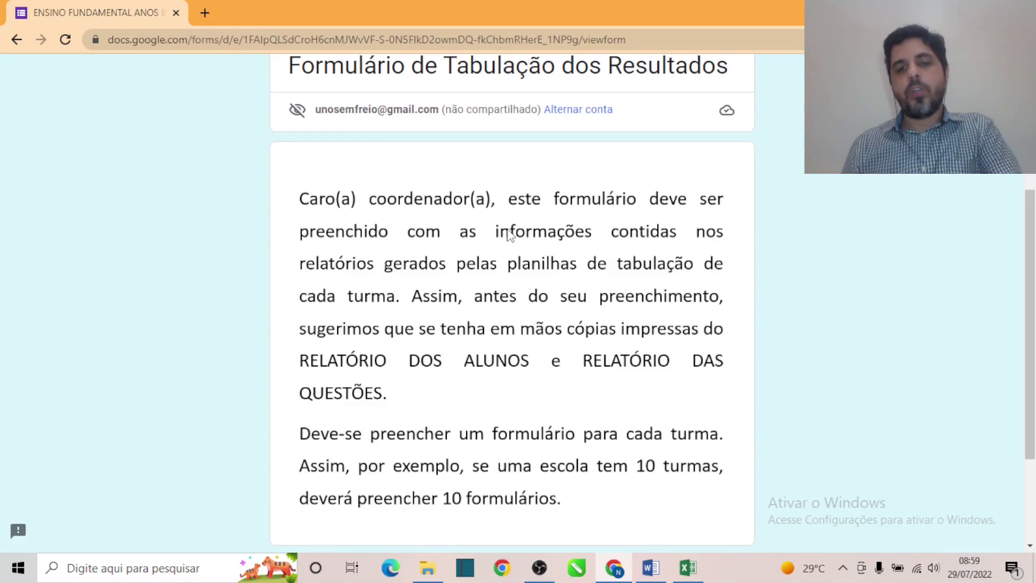
scroll(513, 276, "down", 2)
scroll(516, 256, "up", 2)
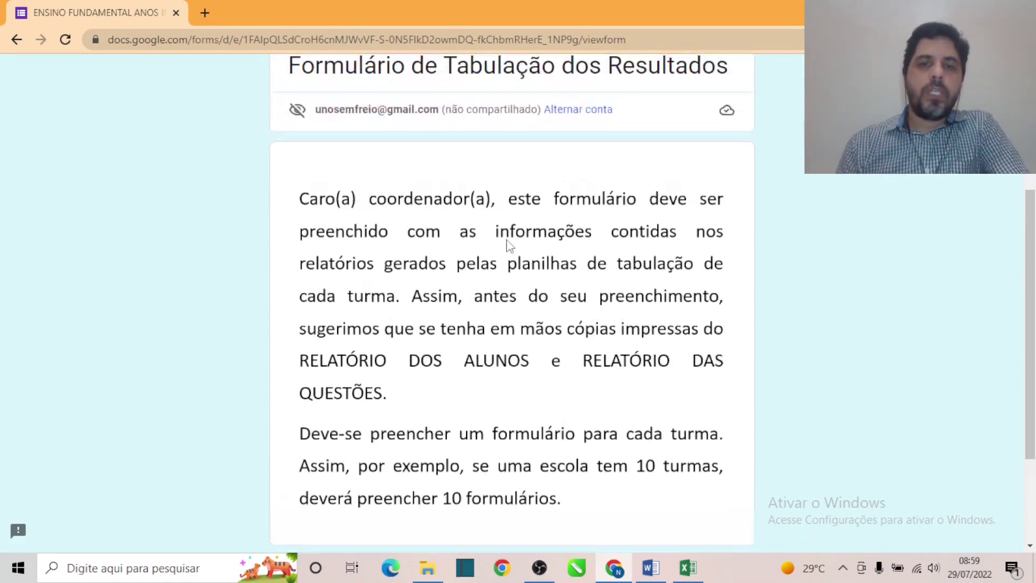
scroll(542, 222, "down", 2)
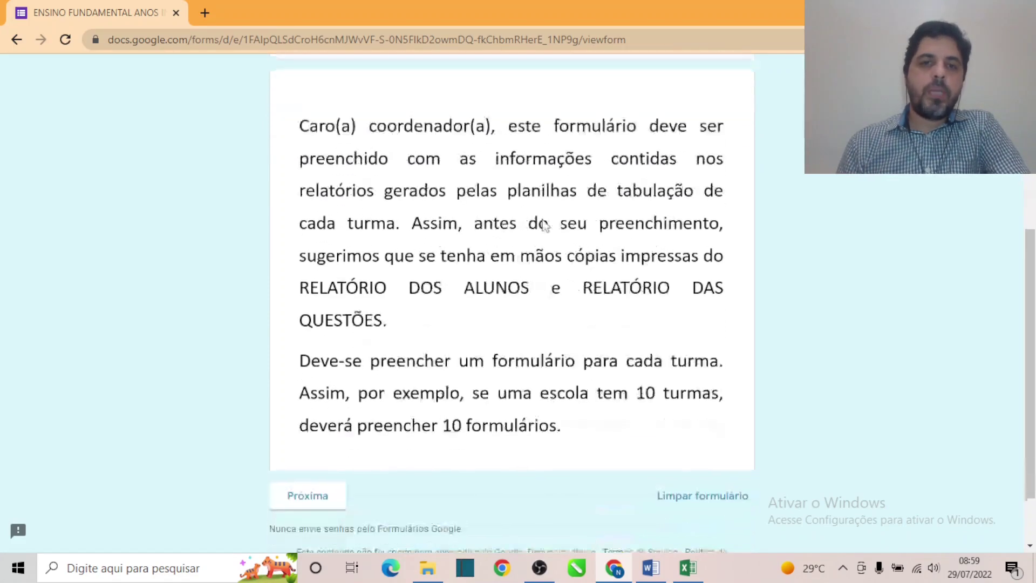
scroll(543, 224, "up", 2)
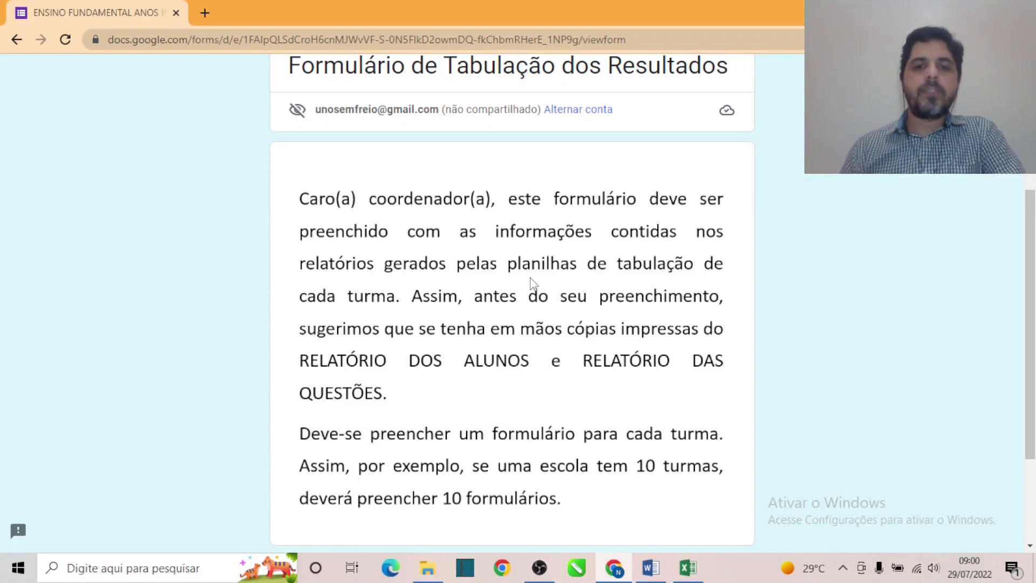
scroll(525, 286, "down", 1)
scroll(519, 224, "up", 1)
scroll(519, 224, "up", 2)
scroll(543, 378, "down", 3)
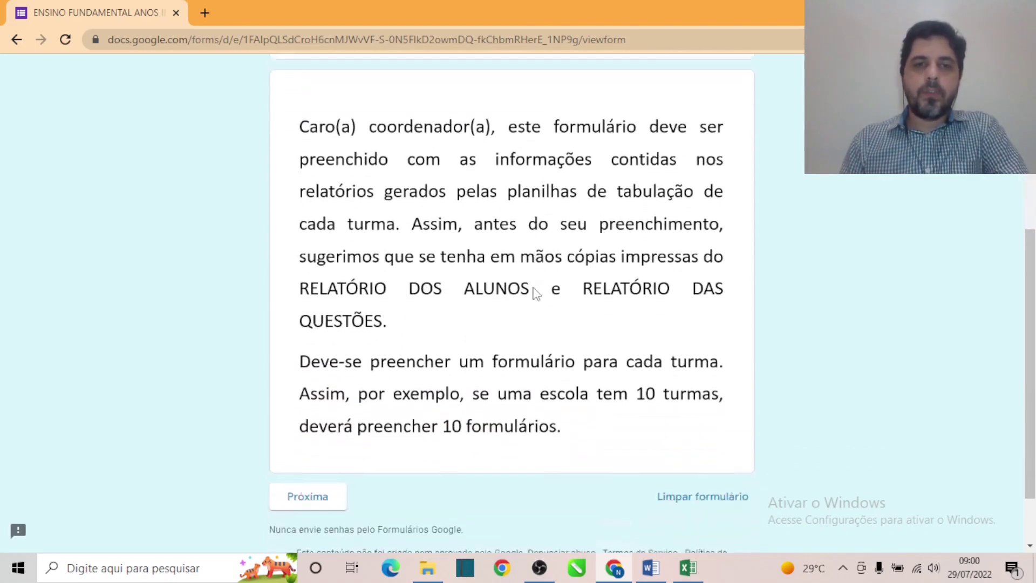
- Advance to the form's municipality section, select RIO BRANCO as the município and continue to the schools section
left_click(320, 494)
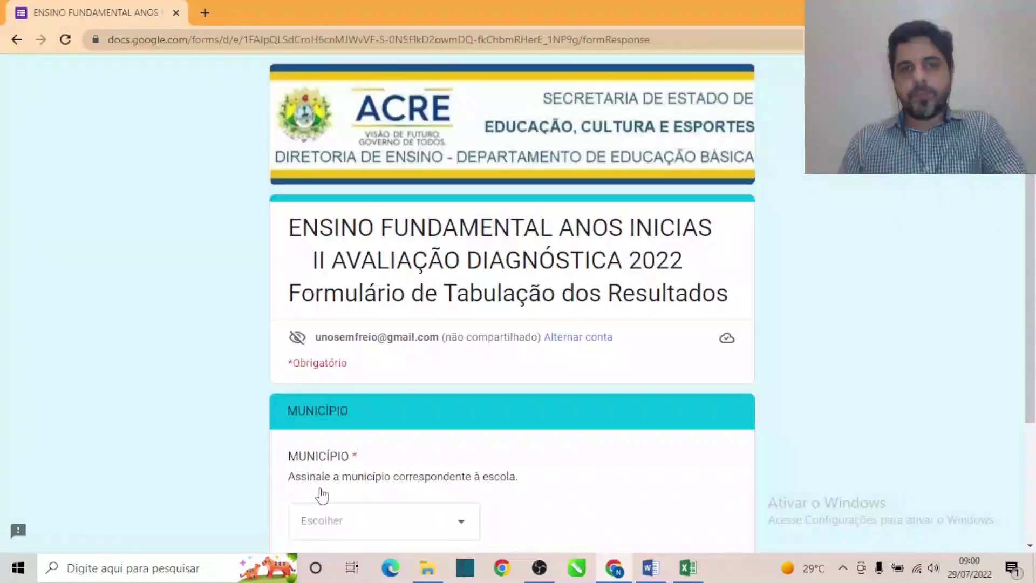
scroll(527, 265, "down", 3)
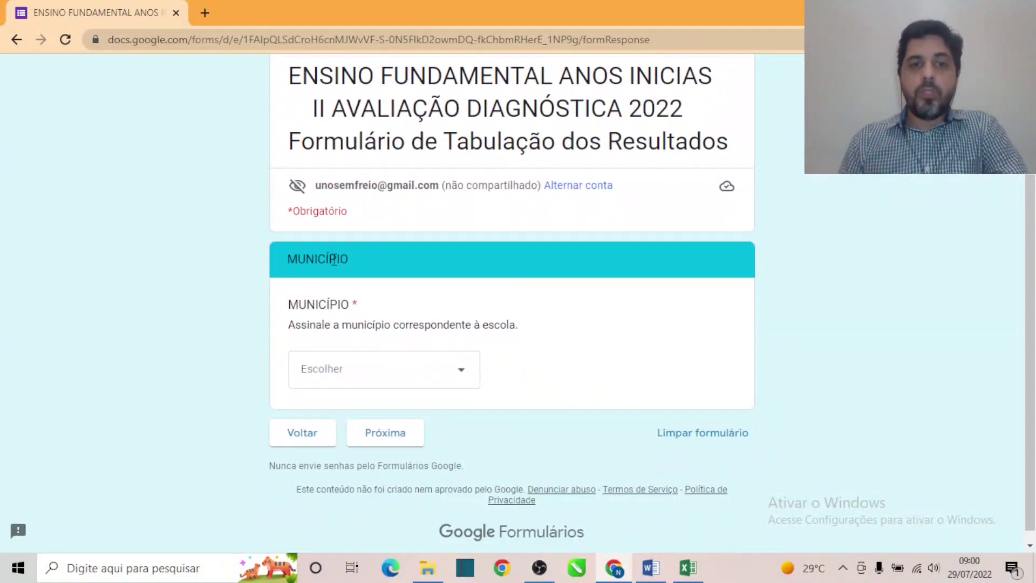
left_click(463, 372)
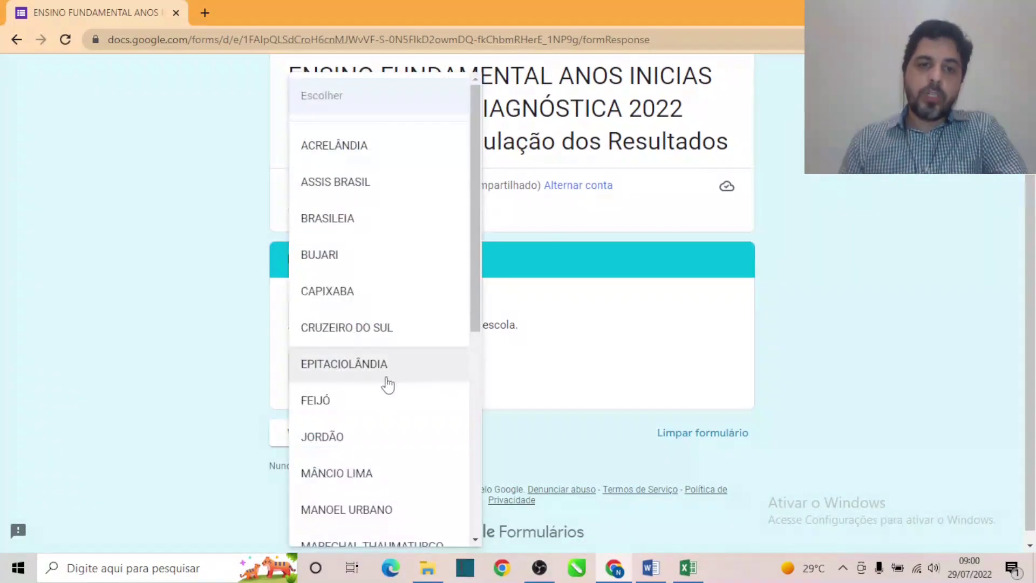
scroll(364, 446, "down", 4)
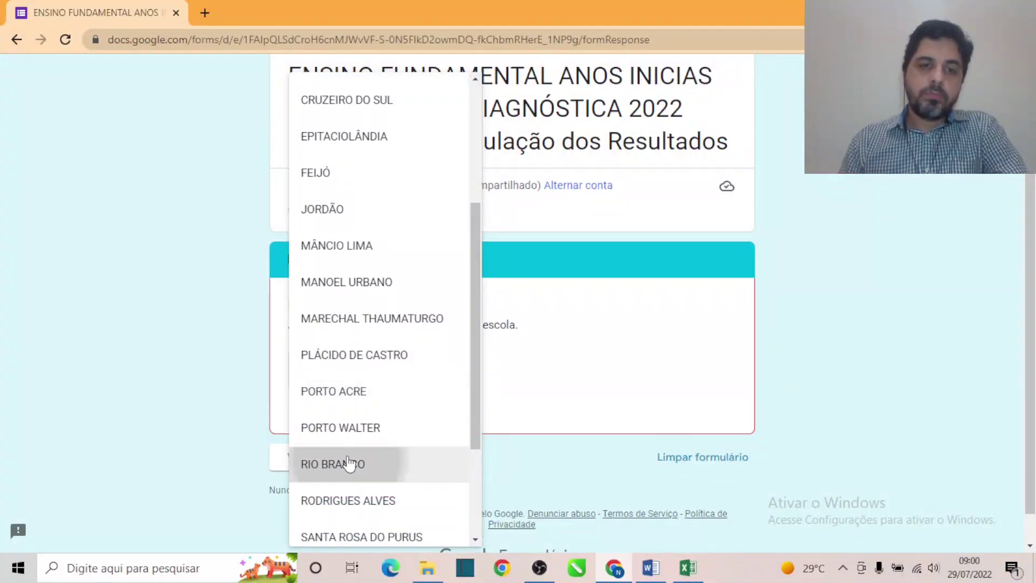
left_click(348, 462)
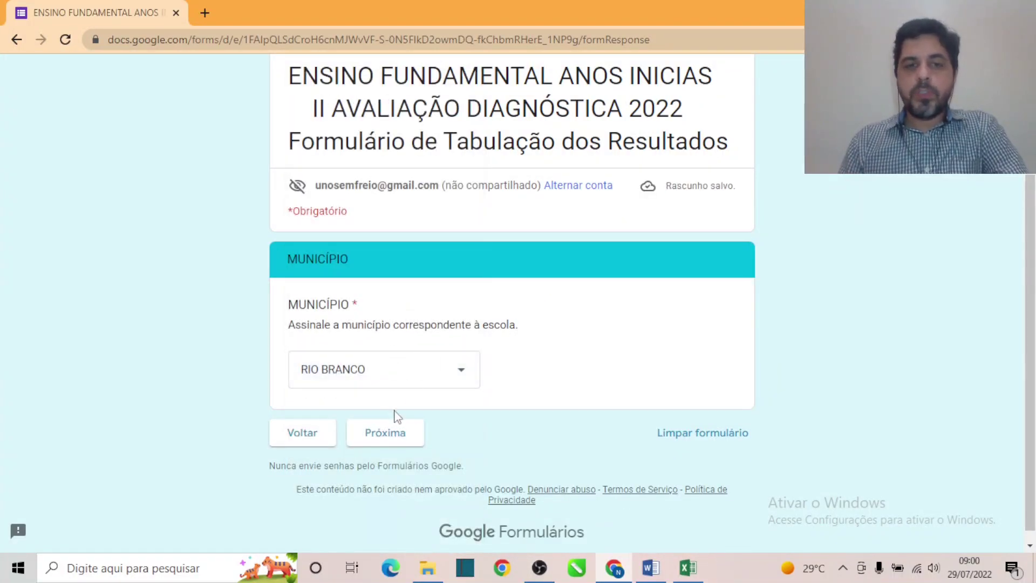
left_click(397, 438)
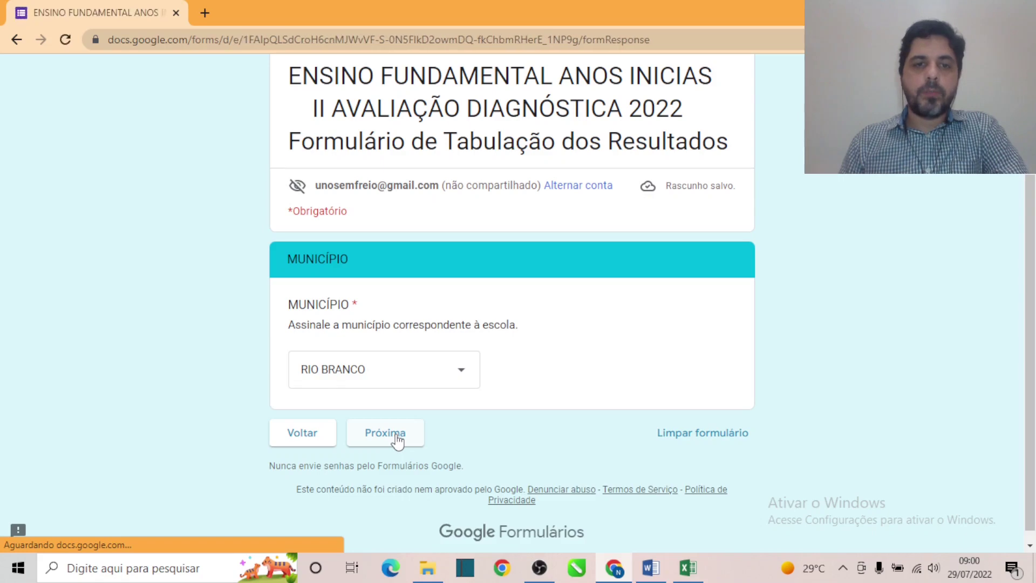
- Select 25 DE JULHO as the Rio Branco school and continue to the curricular component section
scroll(500, 361, "down", 3)
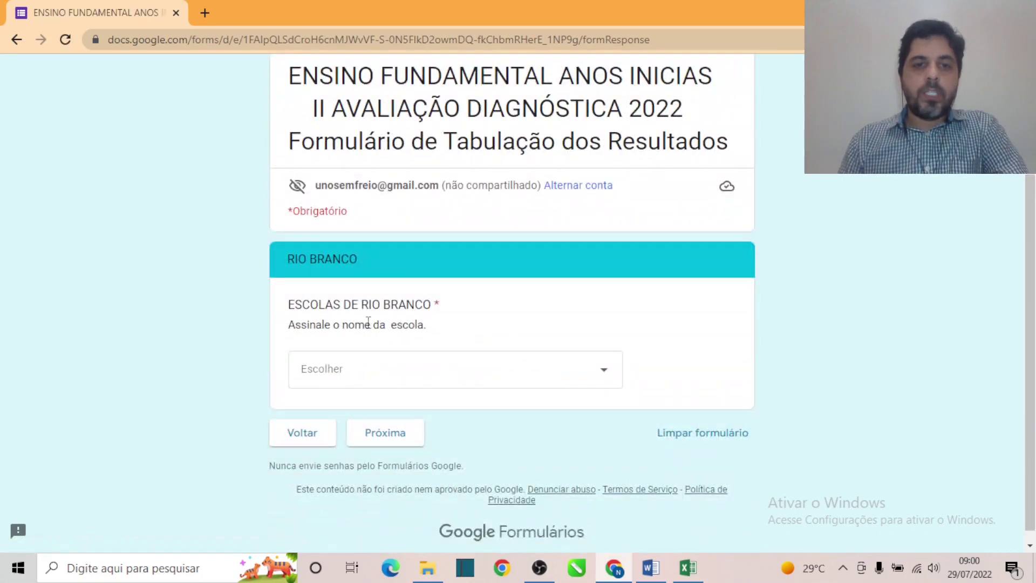
left_click(602, 383)
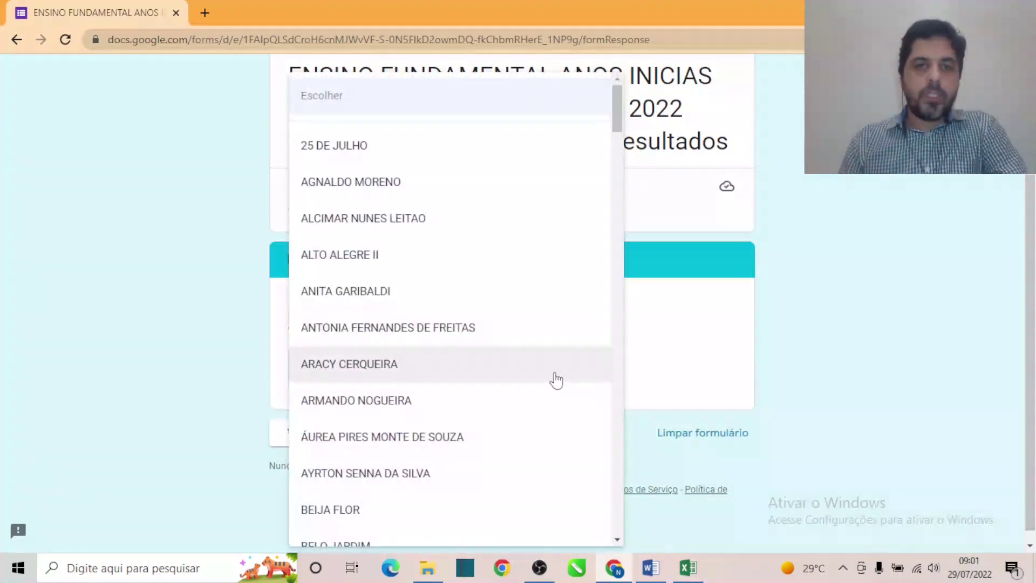
left_click(350, 156)
left_click(410, 440)
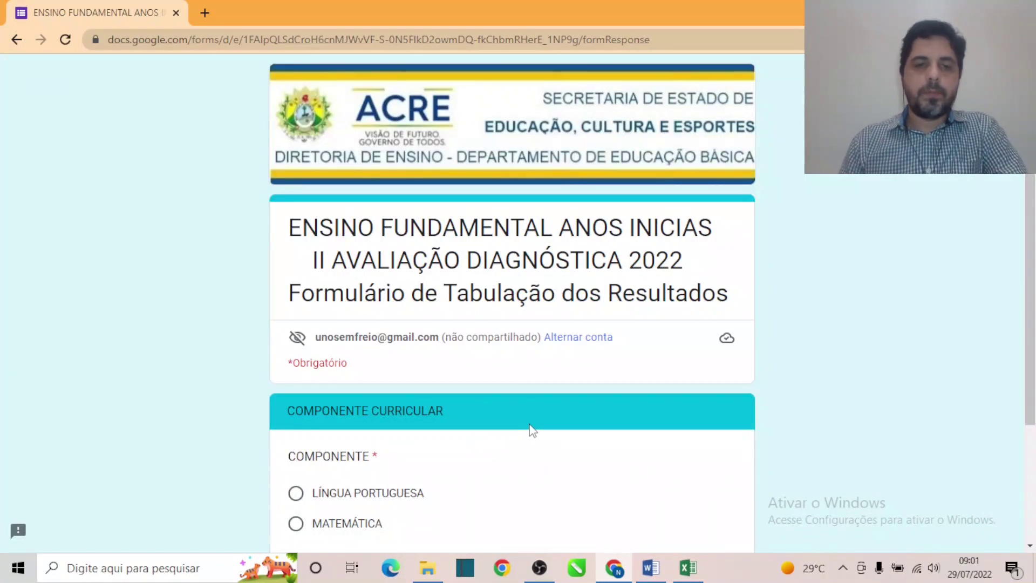
- Choose LÍNGUA PORTUGUESA as the curricular component and continue to the class identification section
scroll(532, 430, "down", 3)
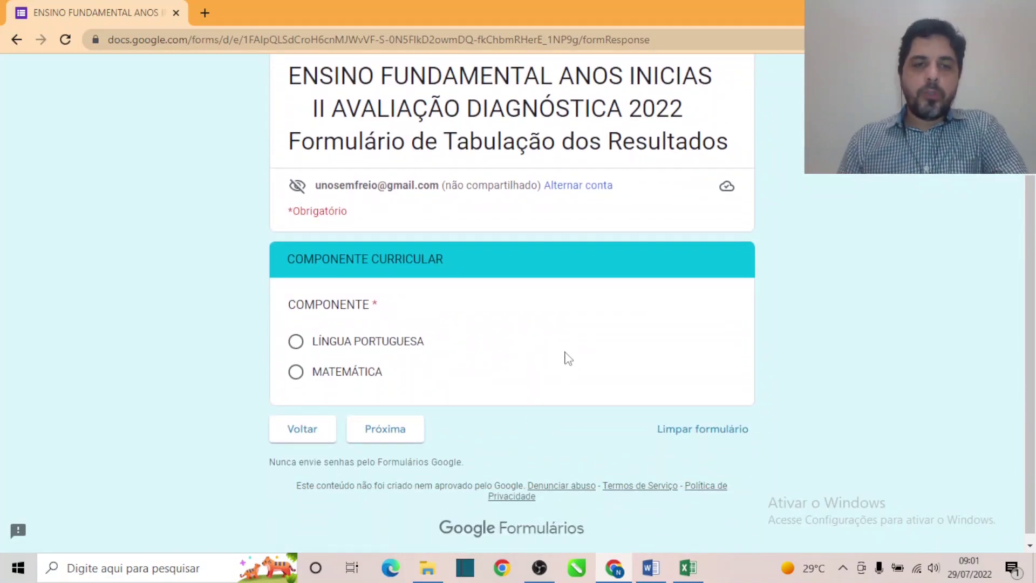
left_click(296, 348)
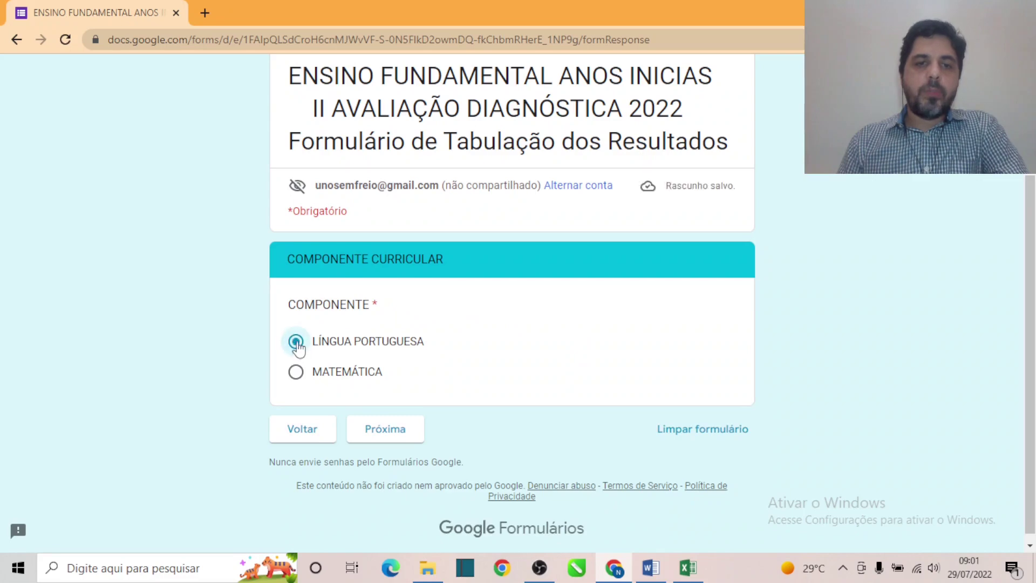
left_click(401, 431)
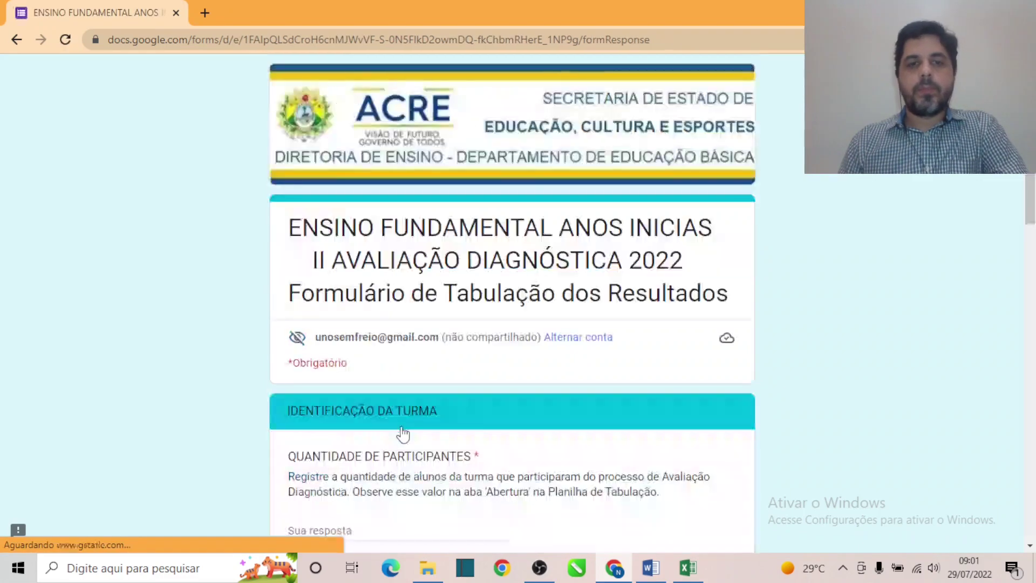
- Read the participant and absentee questions, and look up both quantities on the Abertura sheet of the Excel workbook
scroll(594, 365, "down", 3)
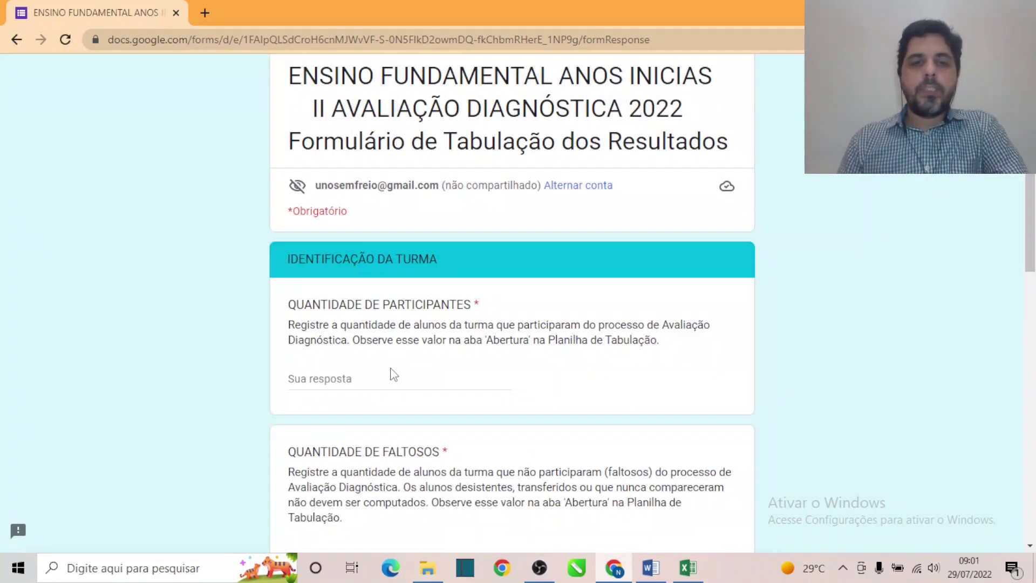
scroll(395, 372, "down", 1)
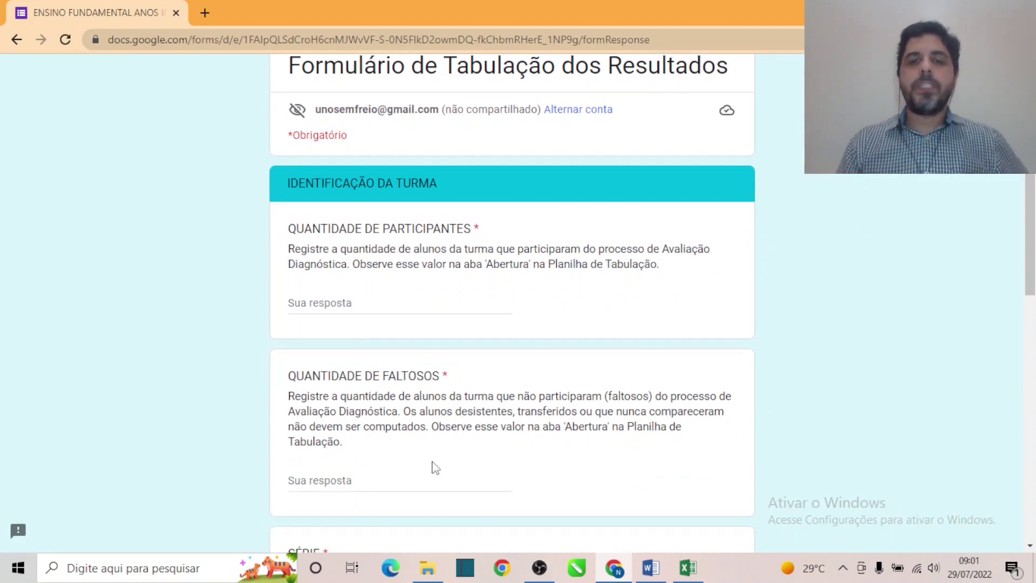
left_click(687, 568)
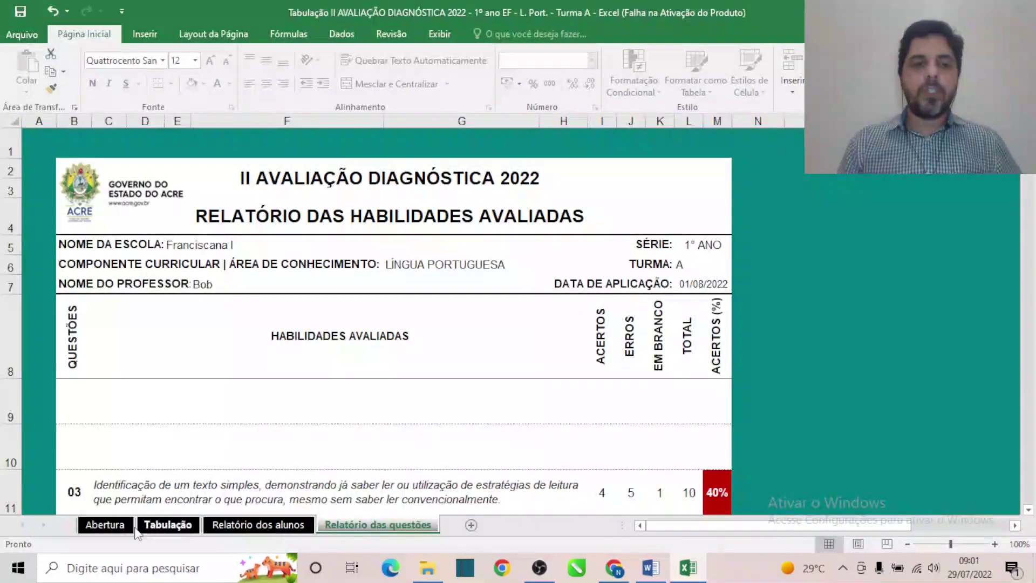
left_click(111, 526)
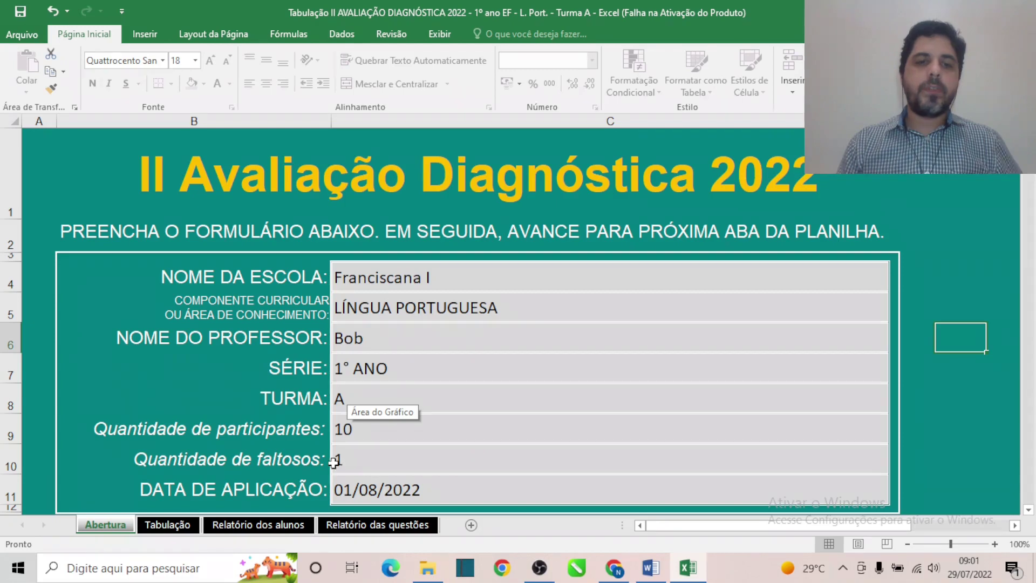
- Return to the form in Chrome and enter 10 as the quantidade de participantes and 1 as the quantidade de faltosos
key("alt+Tab")
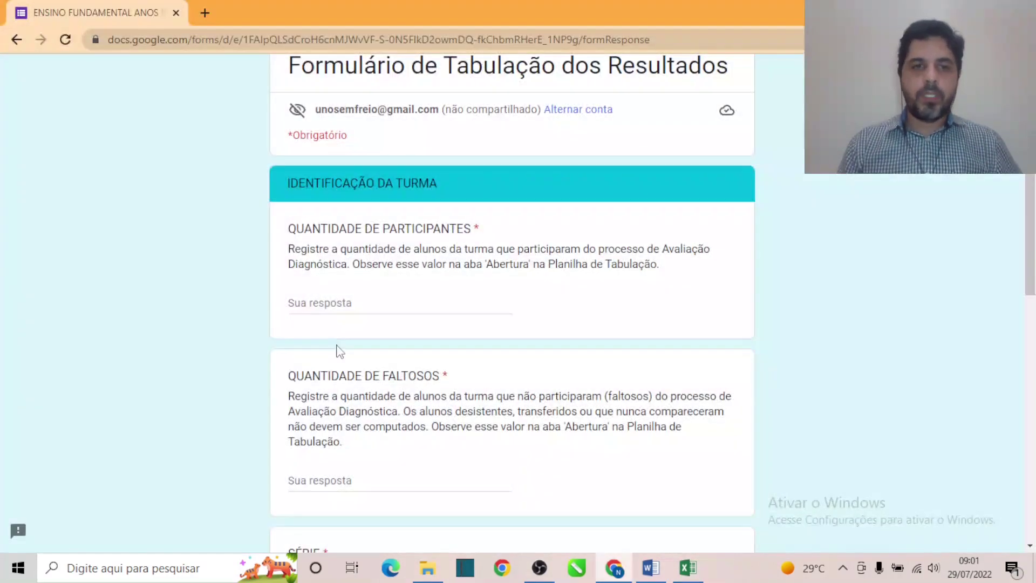
left_click(337, 301)
type("10")
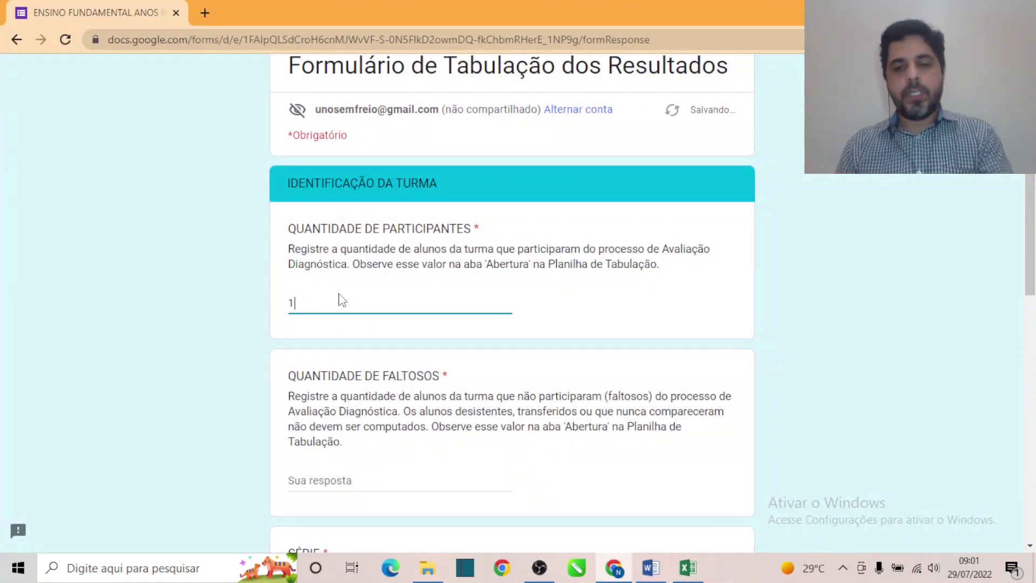
left_click(352, 480)
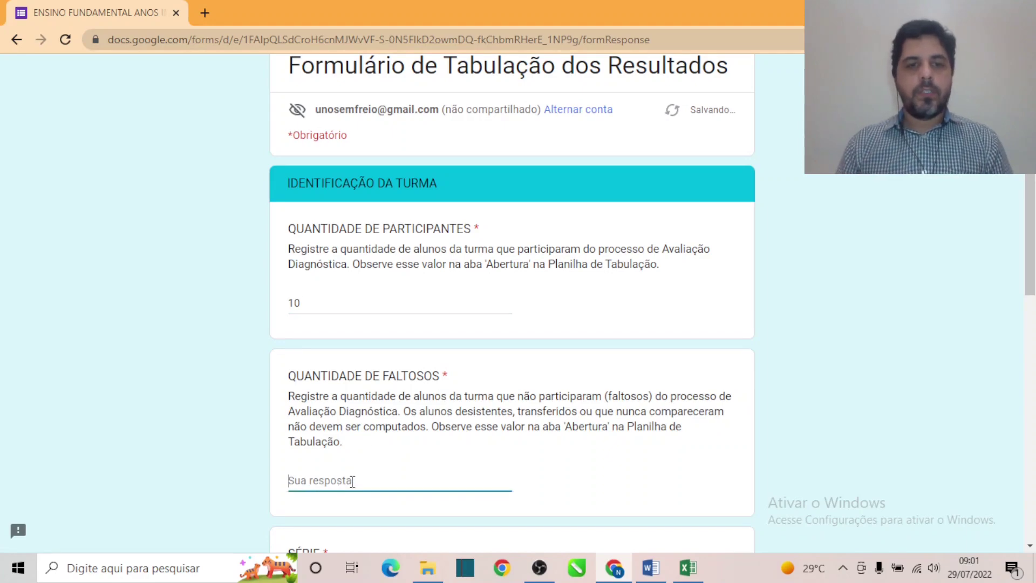
type("1")
left_click(810, 342)
- Set the série to 1º ANO and the turma to A in the class identification section
scroll(783, 346, "down", 3)
scroll(735, 353, "down", 3)
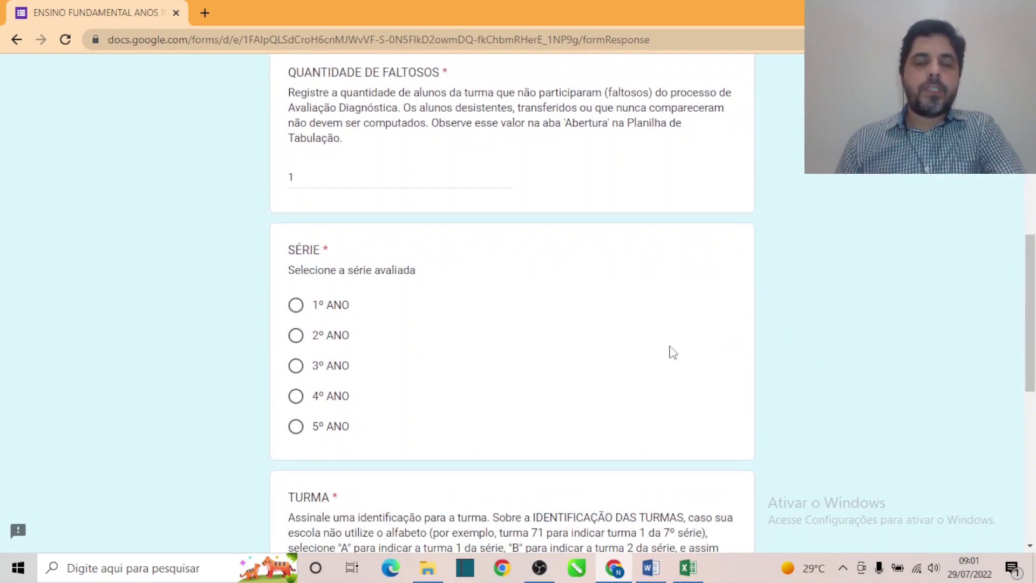
left_click(296, 306)
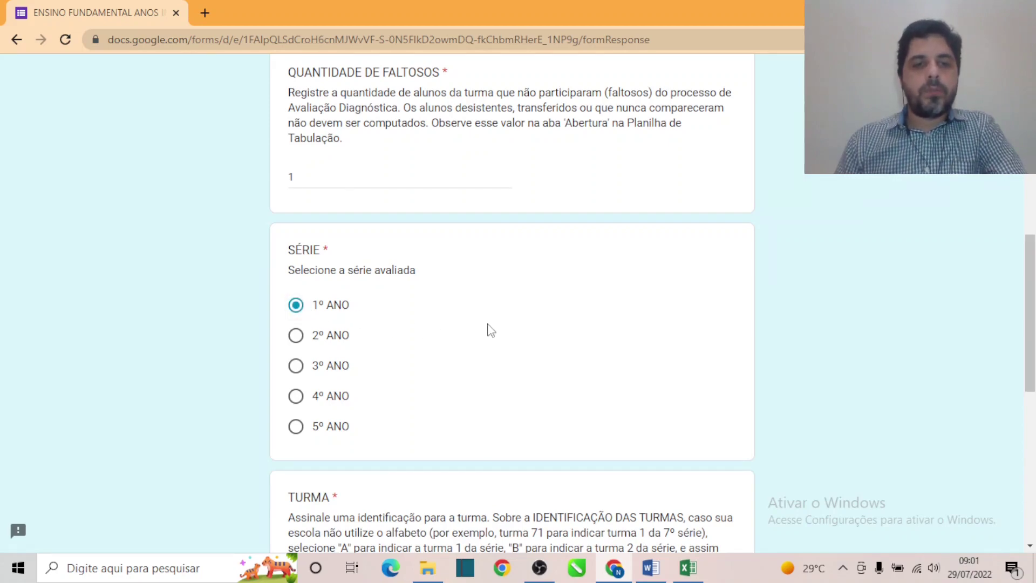
scroll(489, 331, "down", 3)
left_click(396, 456)
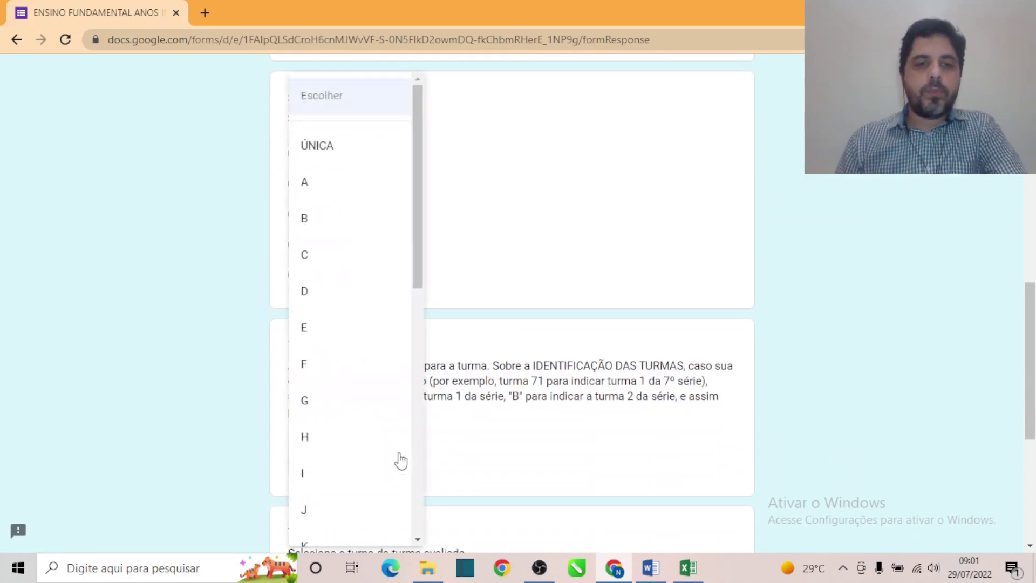
left_click(346, 184)
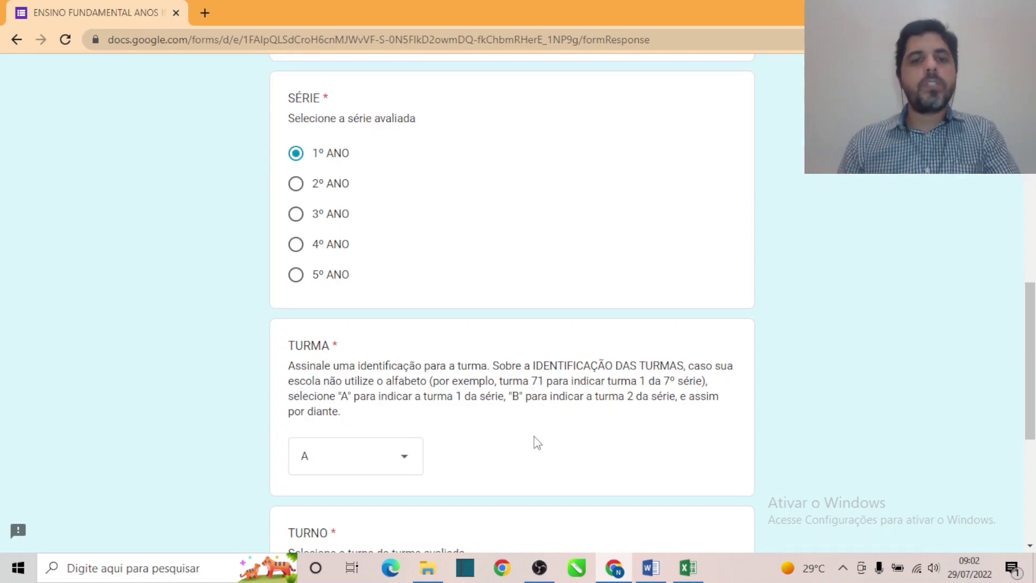
left_click(411, 459)
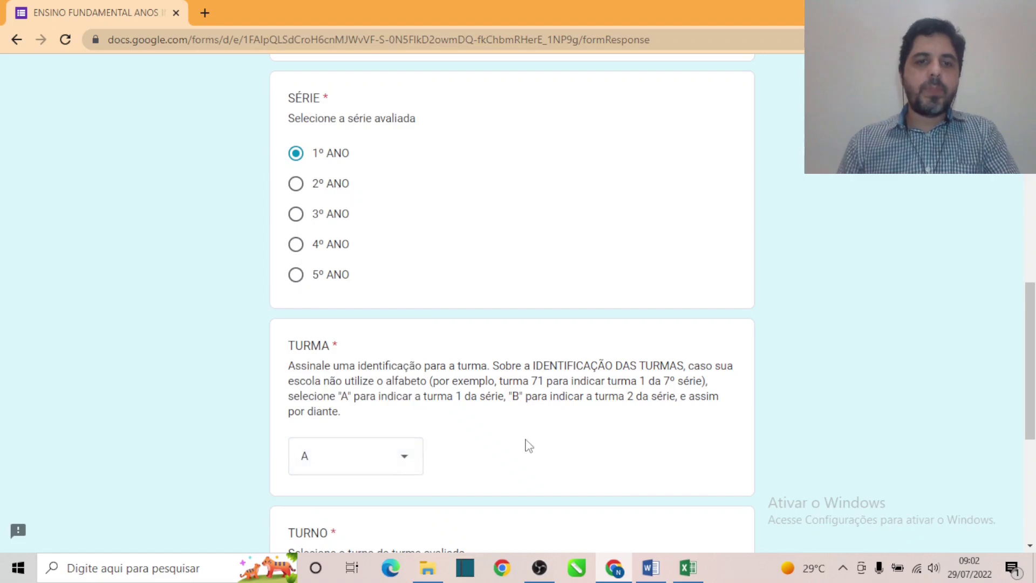
- Select MANHÃ as the turno of the assessed class
scroll(575, 445, "down", 3)
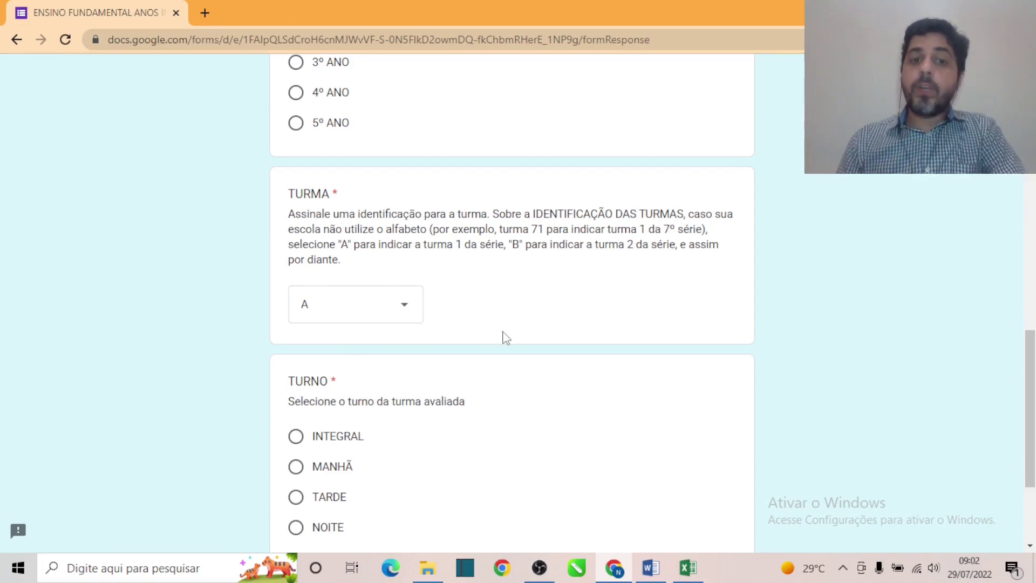
scroll(559, 364, "down", 3)
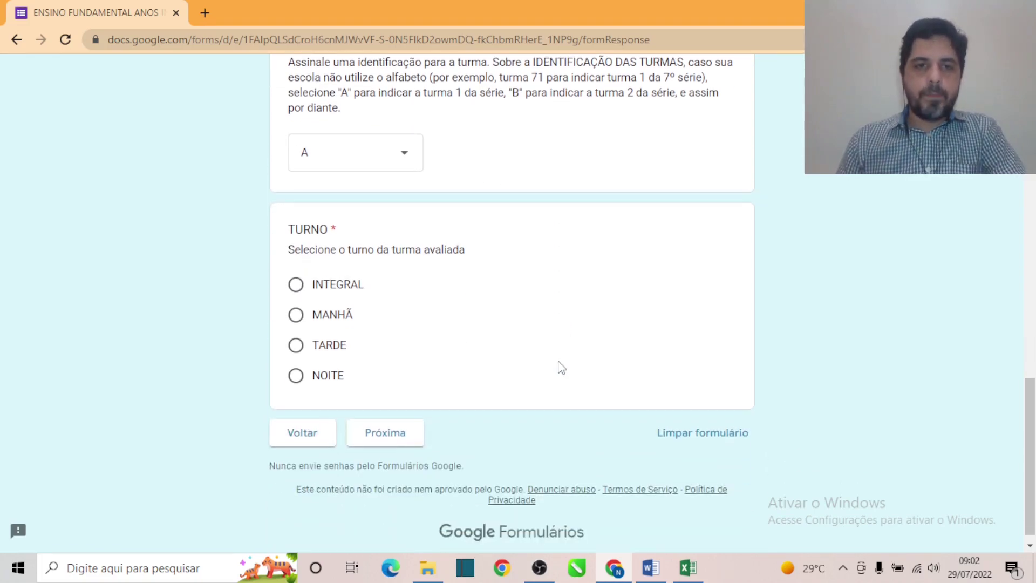
left_click(296, 318)
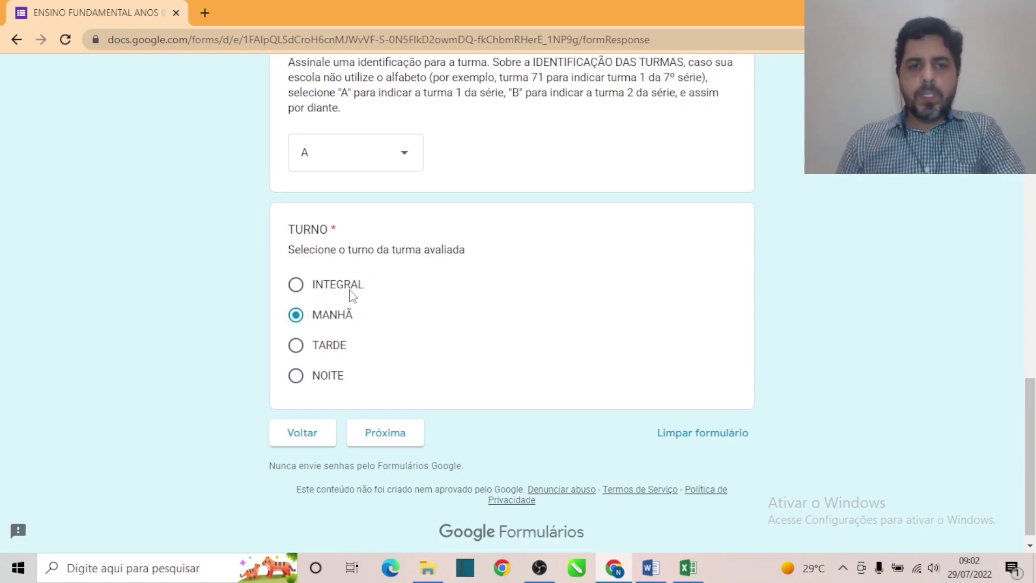
- Advance to the skills percentage section, read its instructions, and look up the question percentages on the Relatório das questões sheet in Excel
left_click(395, 435)
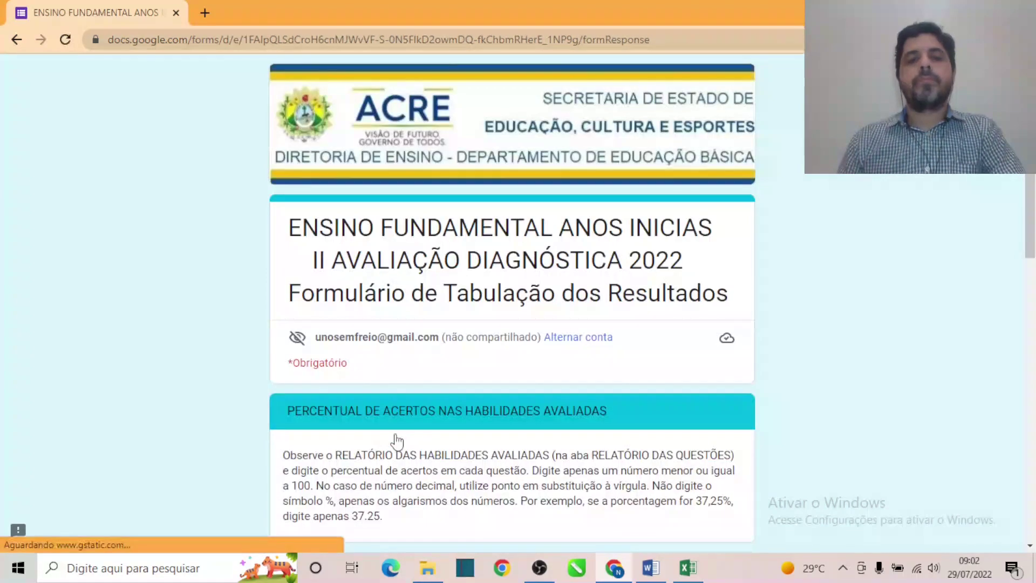
scroll(538, 326, "down", 3)
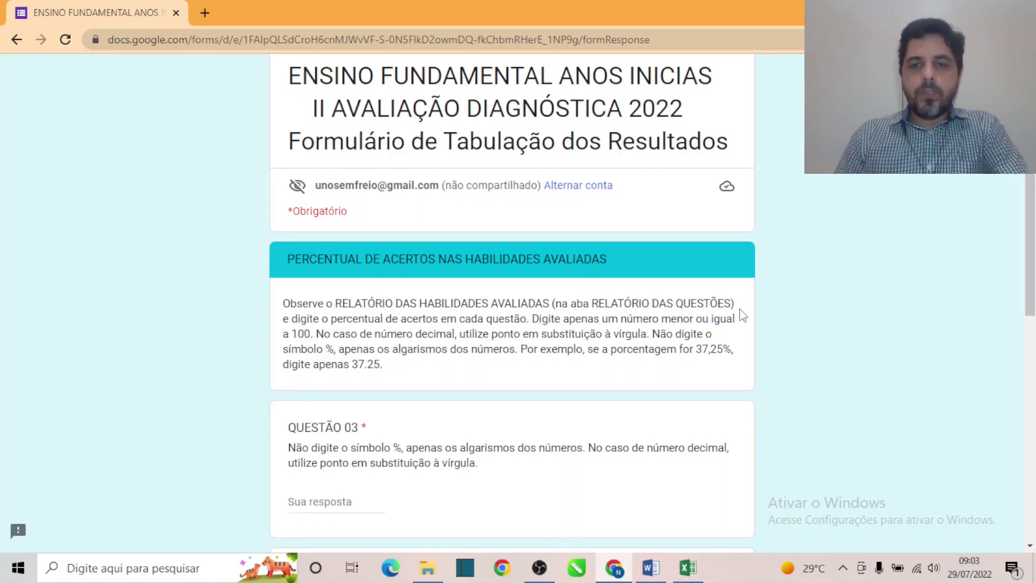
left_click(693, 571)
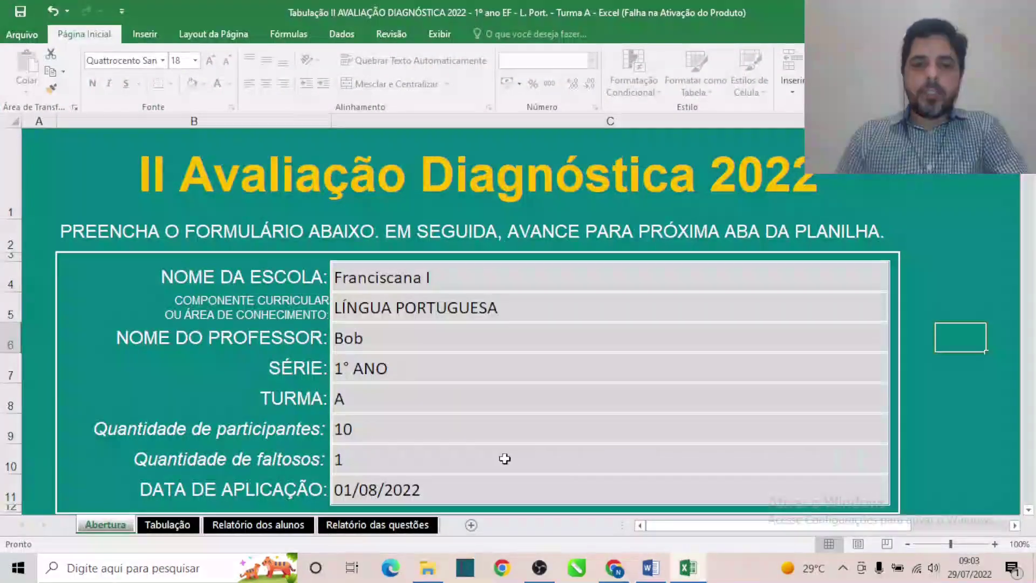
left_click(379, 529)
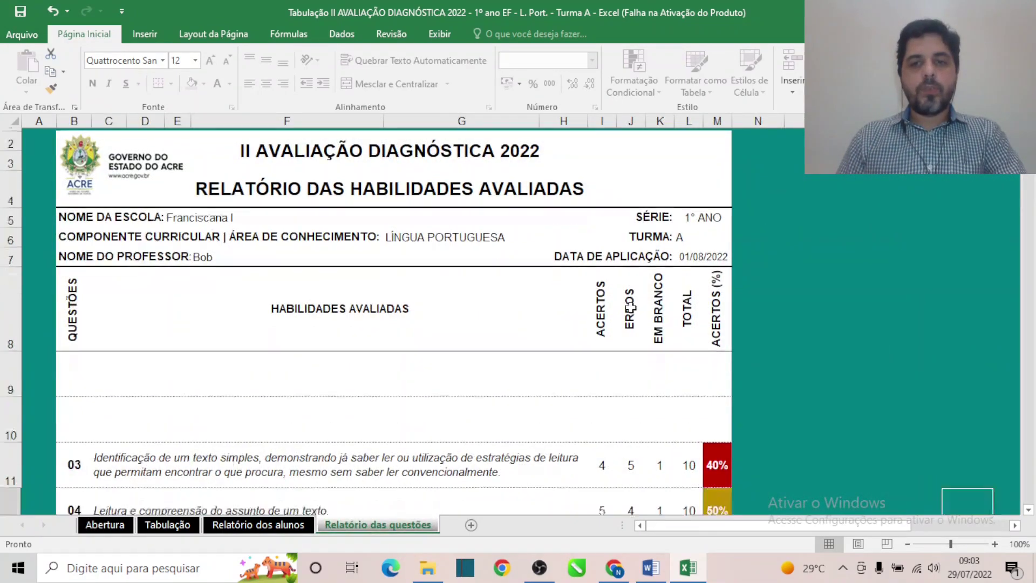
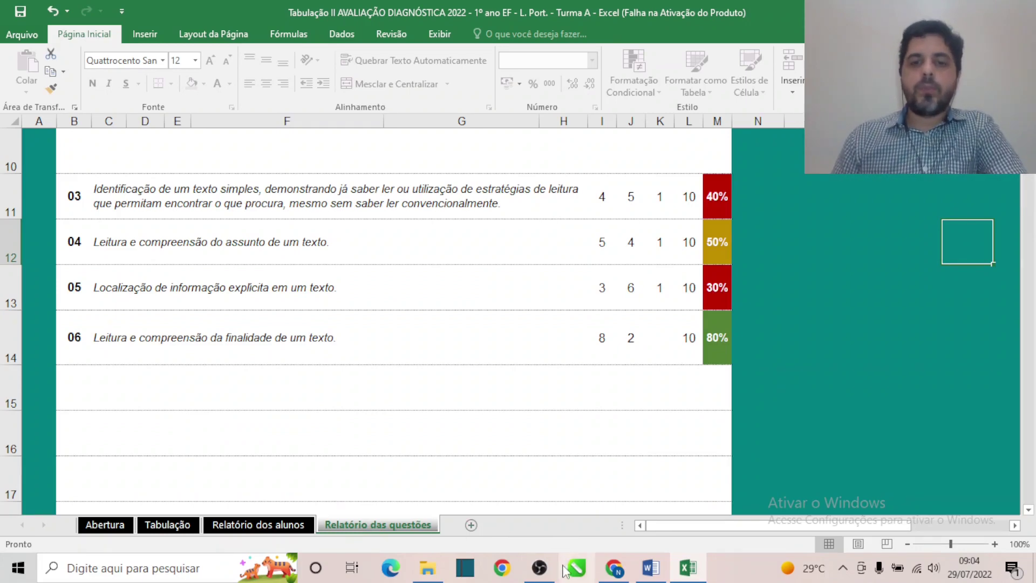
- Return to the form in Chrome and enter 40 for QUESTÃO 03 and 50 for QUESTÃO 04
left_click(613, 568)
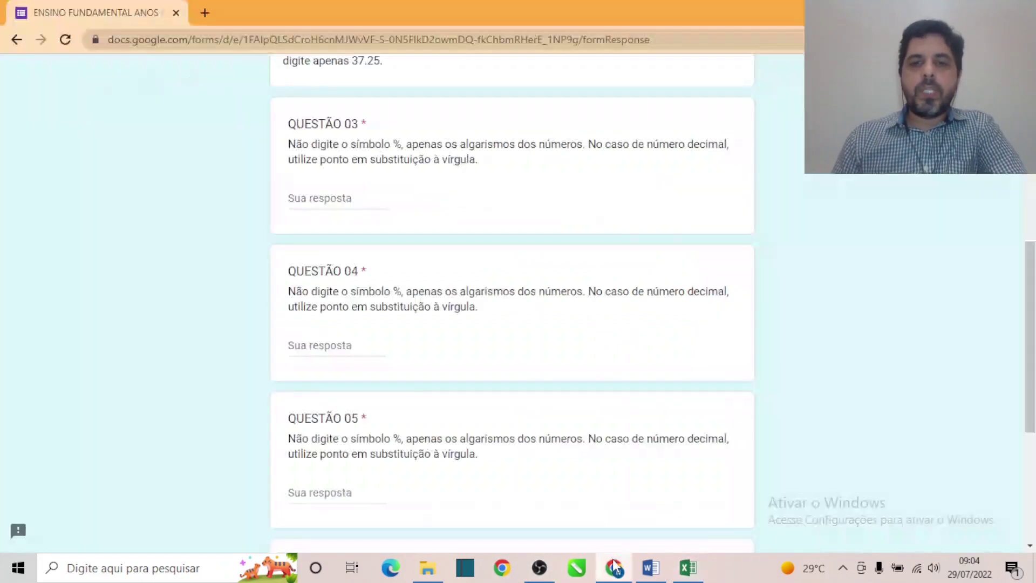
left_click(370, 201)
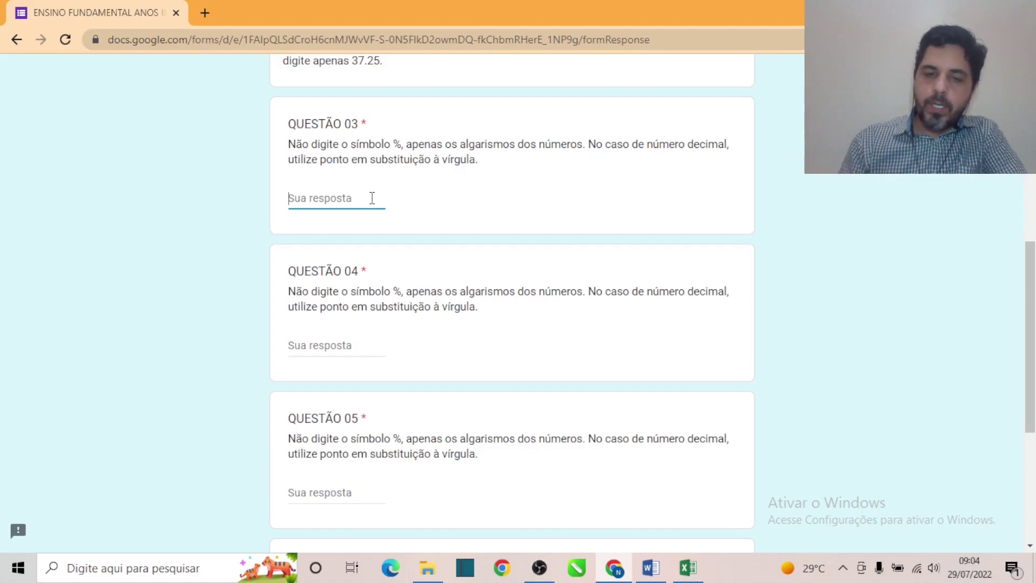
type("40")
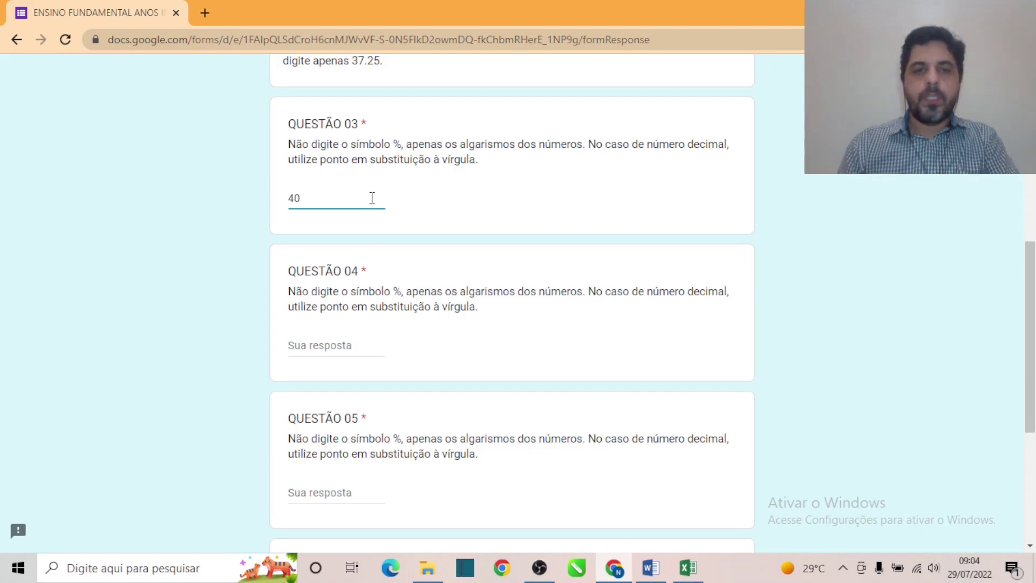
left_click(327, 350)
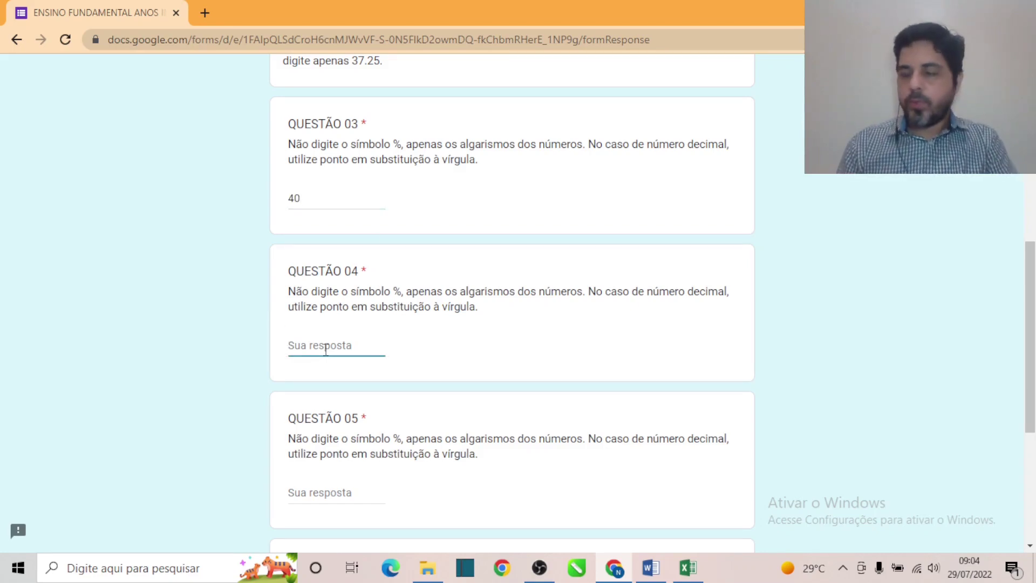
type("50")
- Enter 30 for QUESTÃO 05 and 80 for QUESTÃO 06 in the skills percentage section
scroll(335, 356, "down", 2)
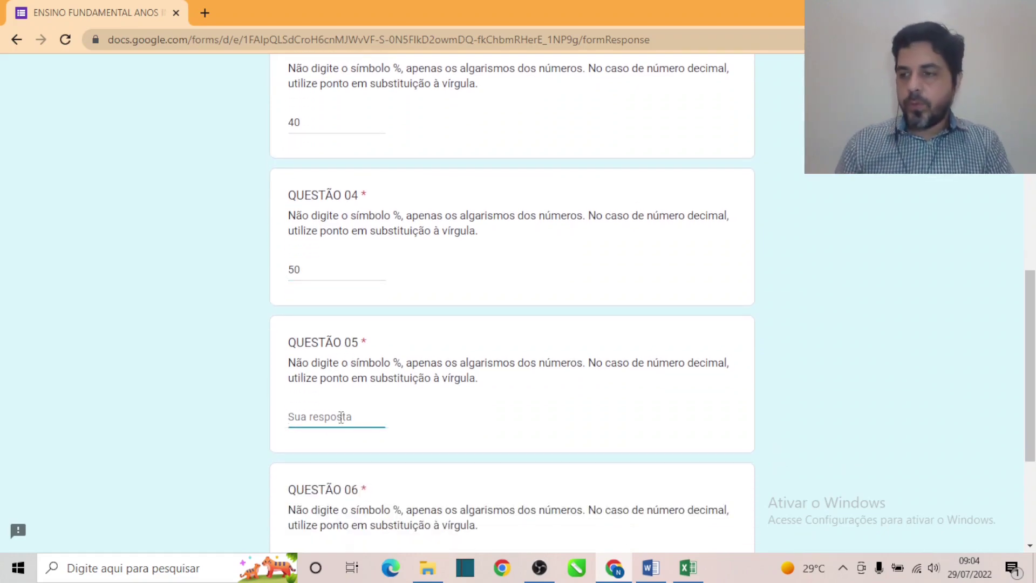
type("30")
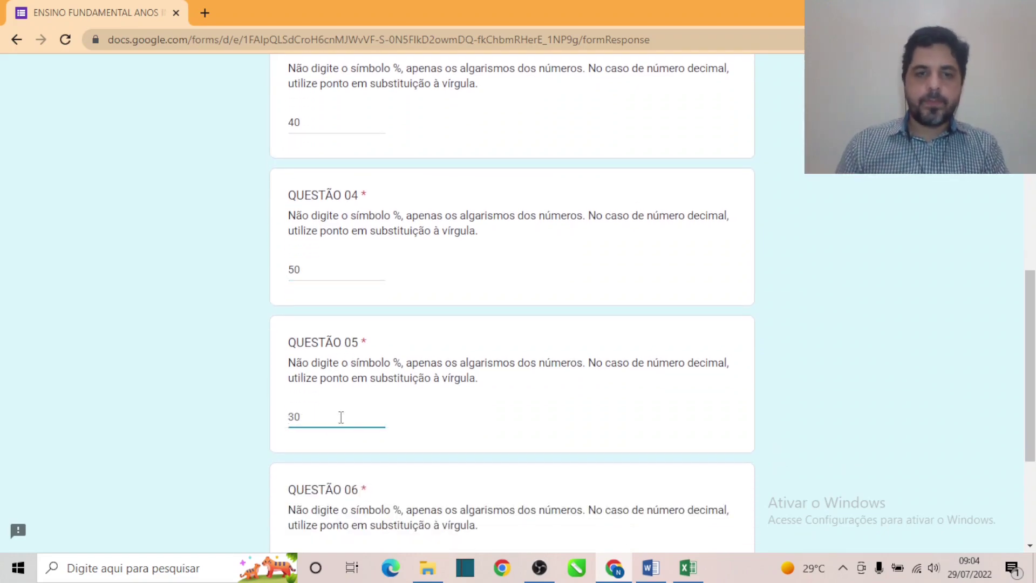
scroll(342, 421, "down", 4)
left_click(341, 416)
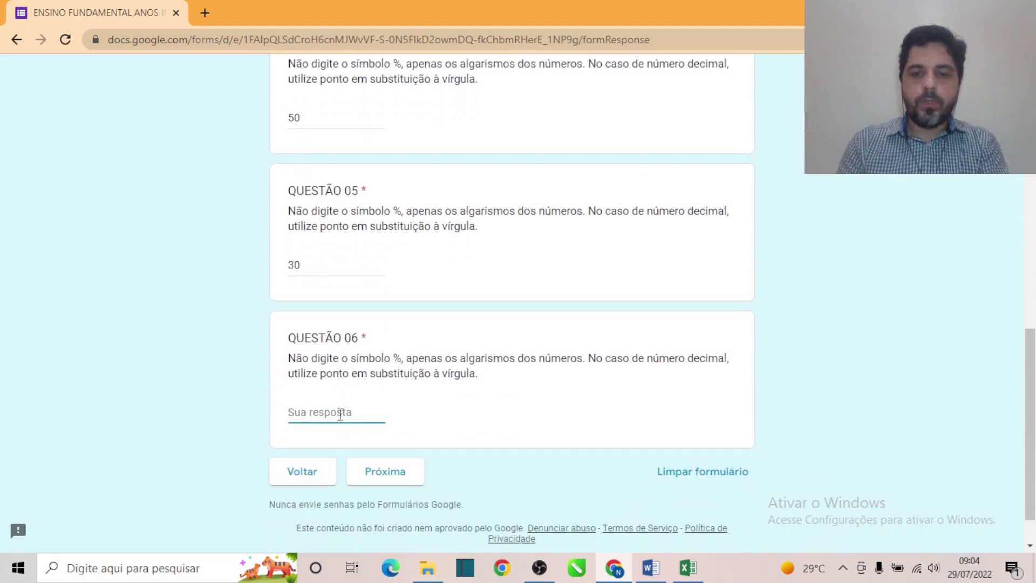
type("80")
left_click(780, 401)
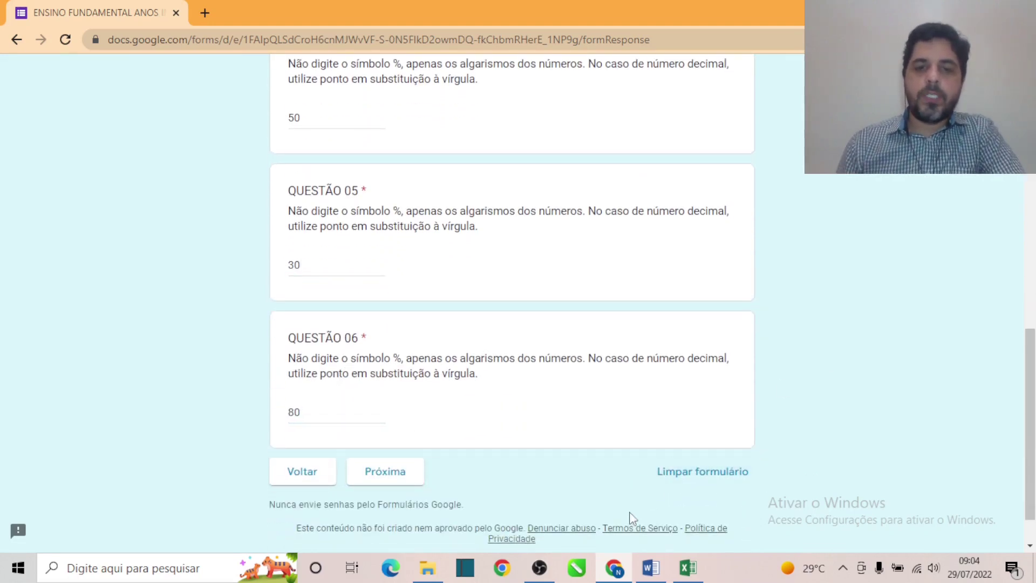
- Compare the Acertos (%) column in the Excel question report with the percentages entered for questions 03 to 06 in the Chrome form
left_click(688, 567)
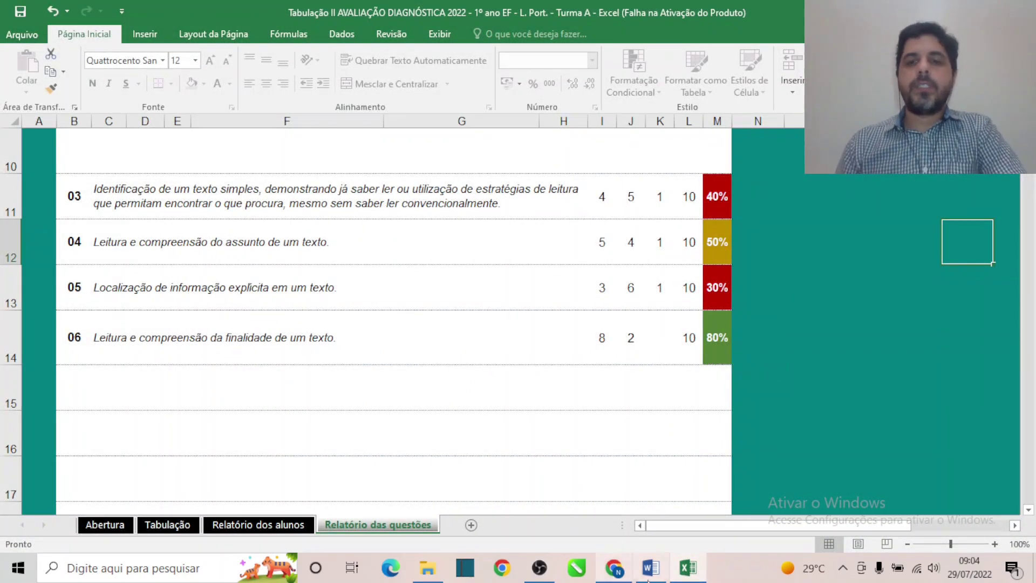
left_click(616, 572)
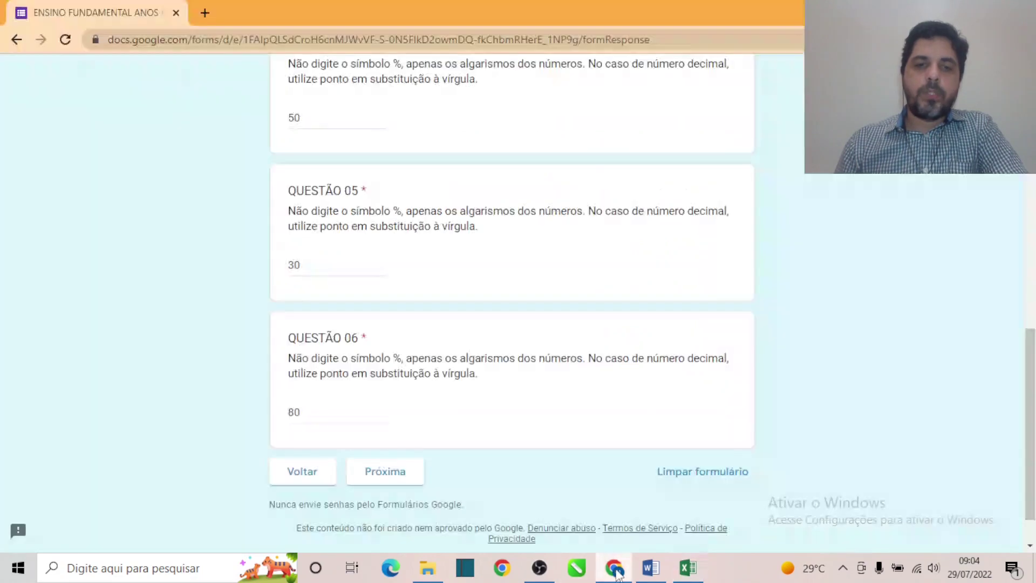
scroll(337, 150, "up", 2)
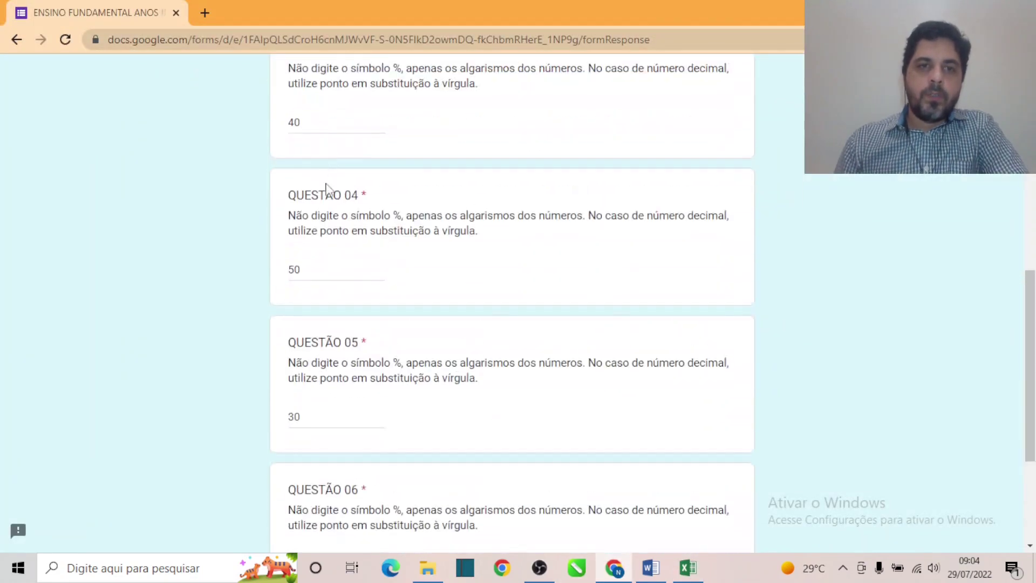
scroll(340, 388, "down", 1)
scroll(340, 398, "down", 2)
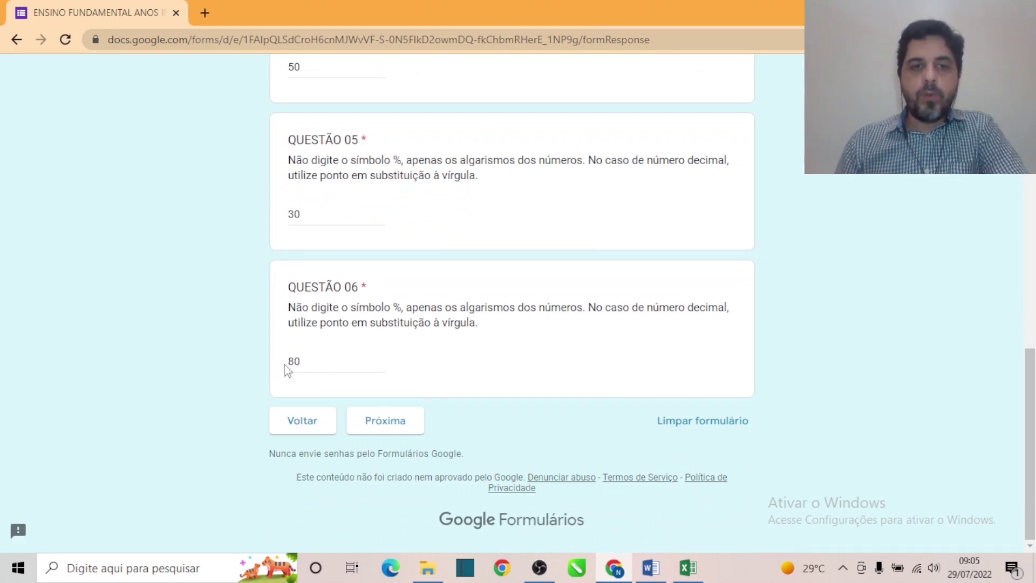
scroll(317, 327, "up", 2)
scroll(317, 332, "down", 2)
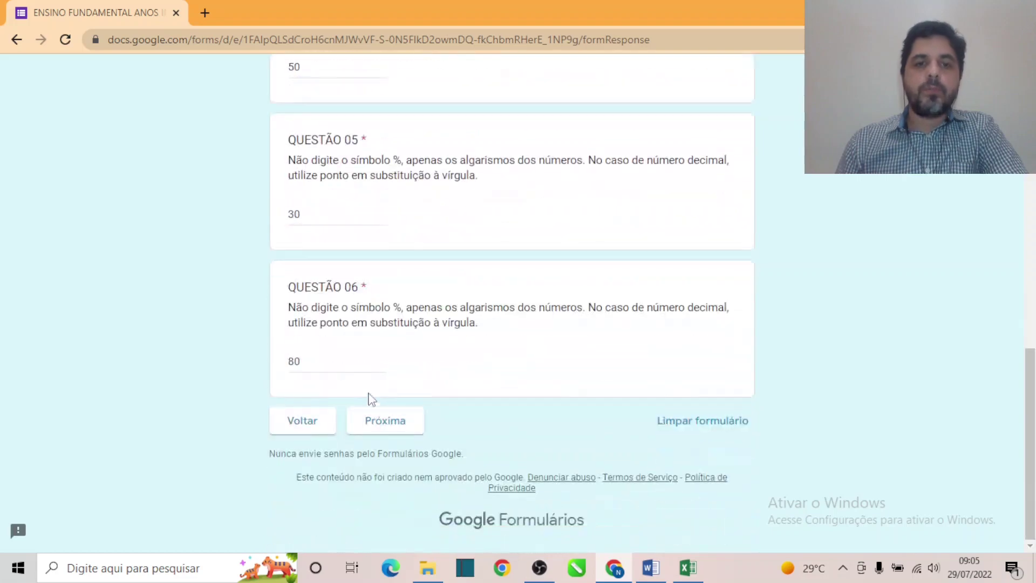
- Advance to the INDICADORES DE ESCRITA ALFABÉTICA section and examine the matching Questão 1 chart below the Relatório dos alunos table in Excel
left_click(384, 426)
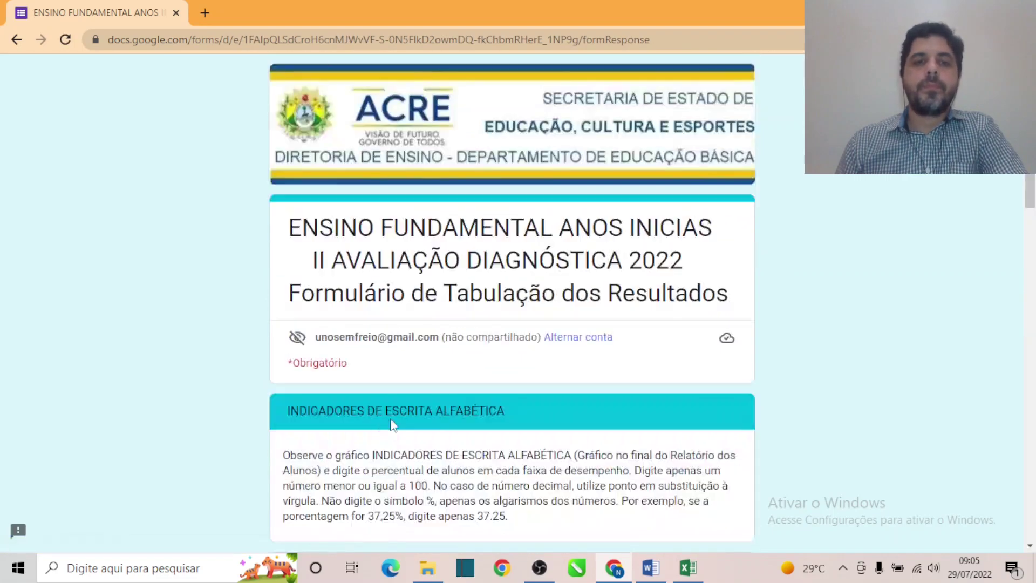
scroll(544, 326, "down", 2)
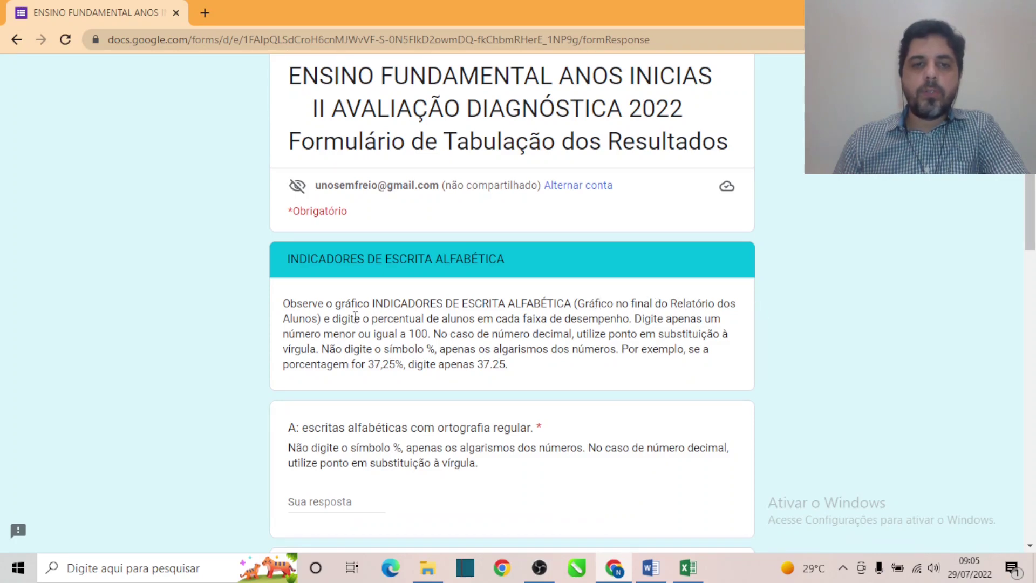
left_click(688, 568)
left_click(283, 523)
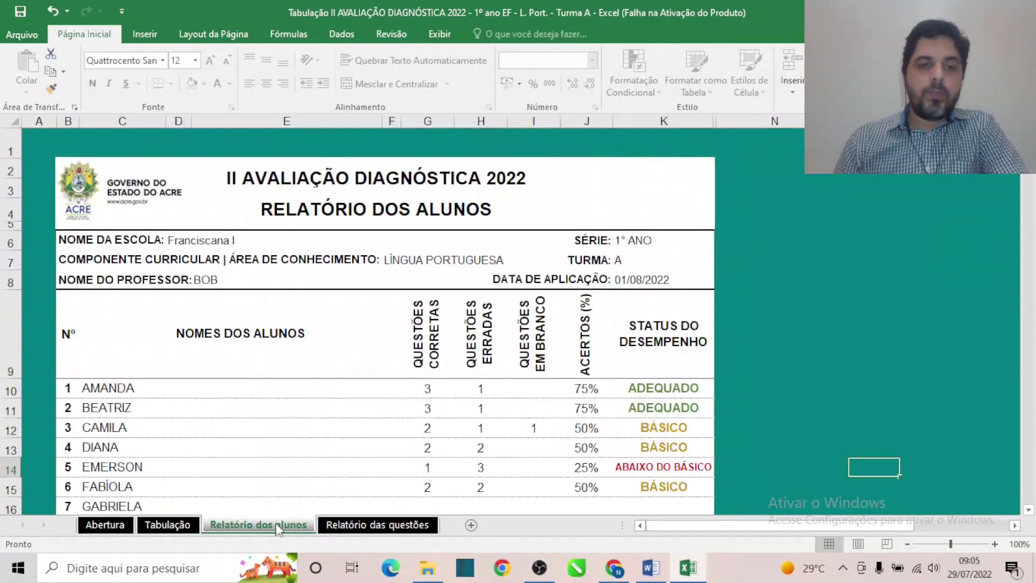
scroll(392, 343, "down", 8)
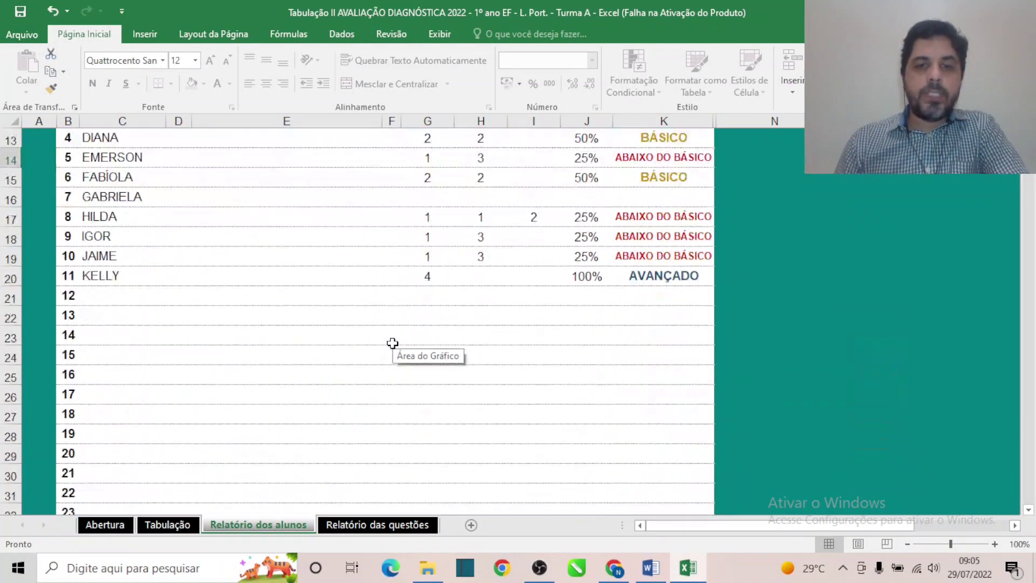
scroll(392, 344, "down", 11)
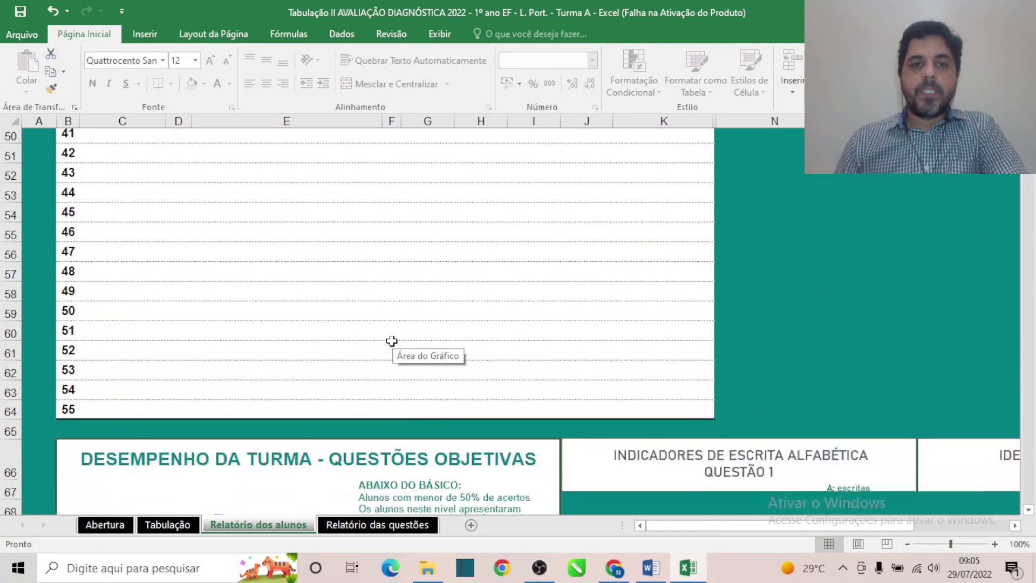
scroll(392, 344, "down", 2)
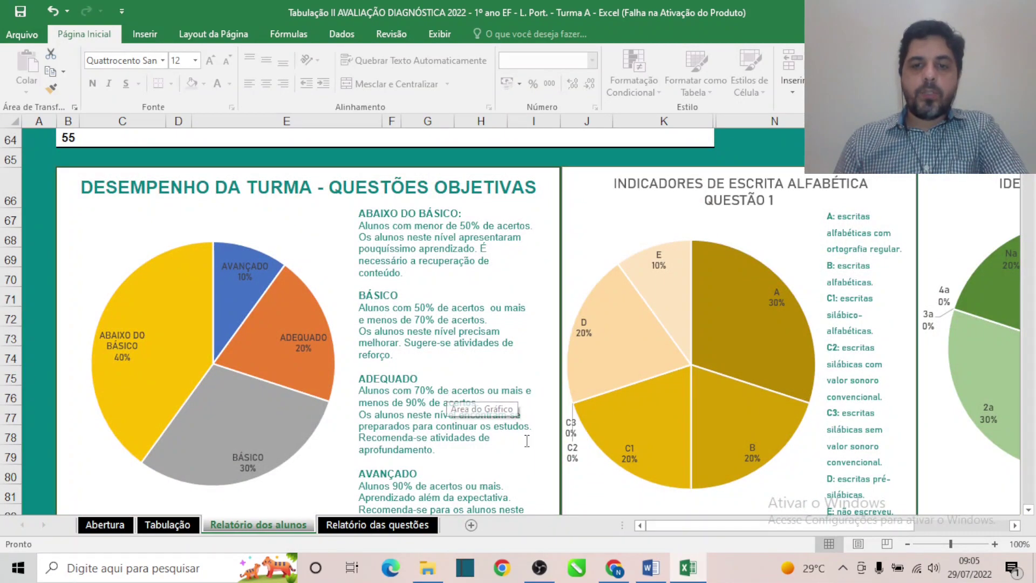
left_click_drag(668, 532, 704, 527)
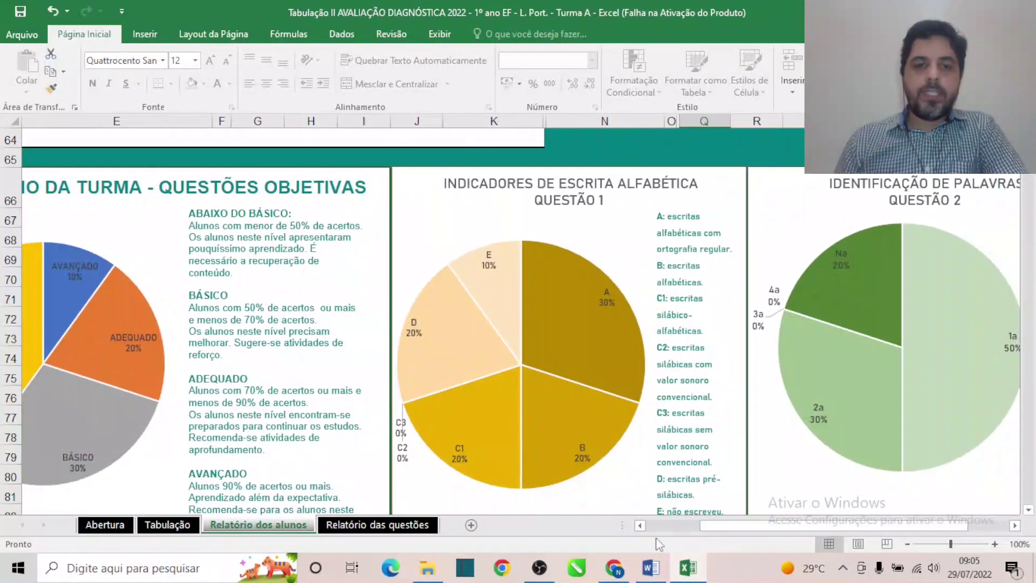
left_click(614, 568)
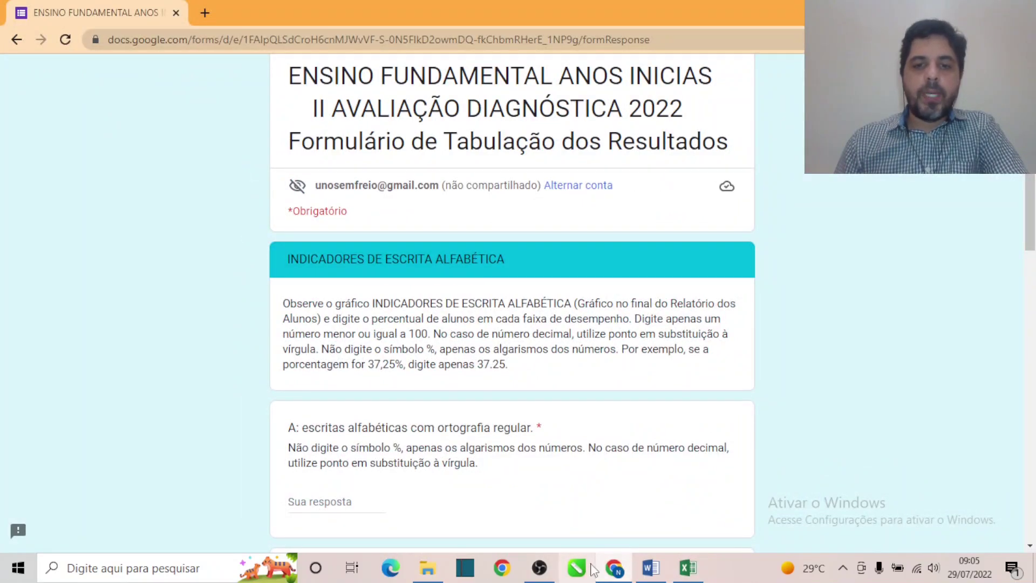
left_click(616, 570)
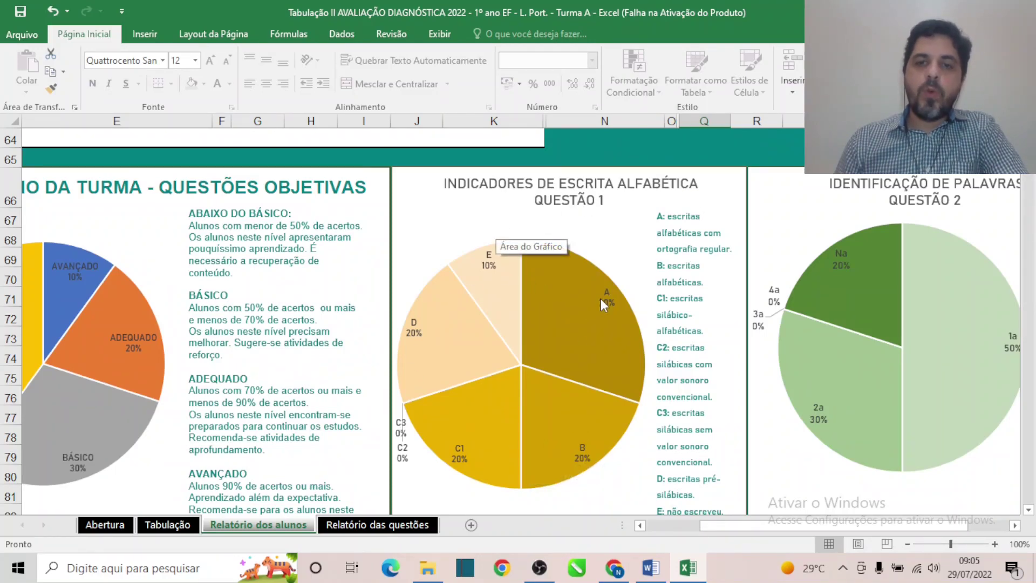
- Return to the form in Chrome and enter 30 for "A: escritas alfabéticas com ortografia regular", testing and removing a % symbol
left_click(614, 568)
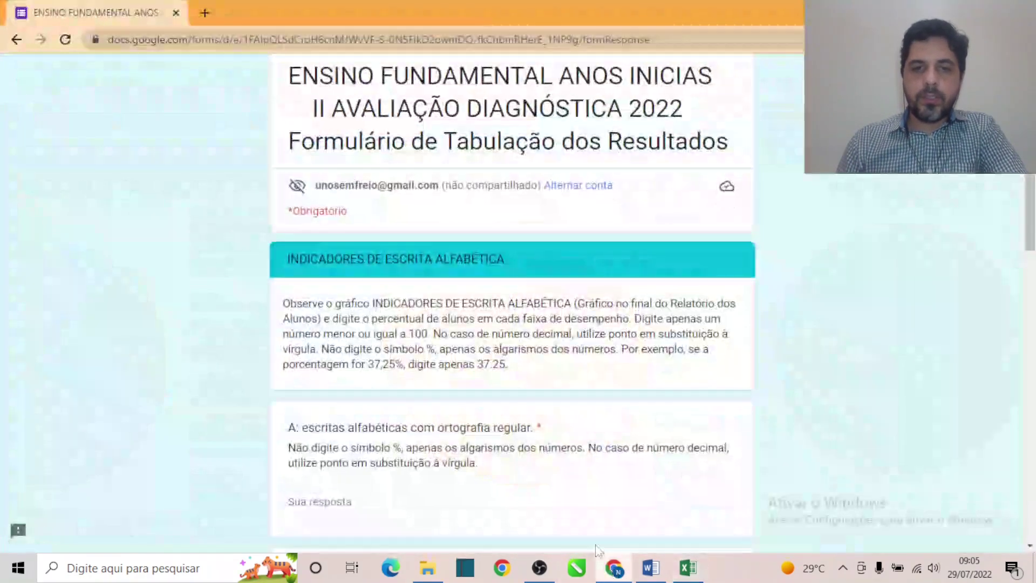
scroll(365, 304, "down", 5)
left_click(350, 271)
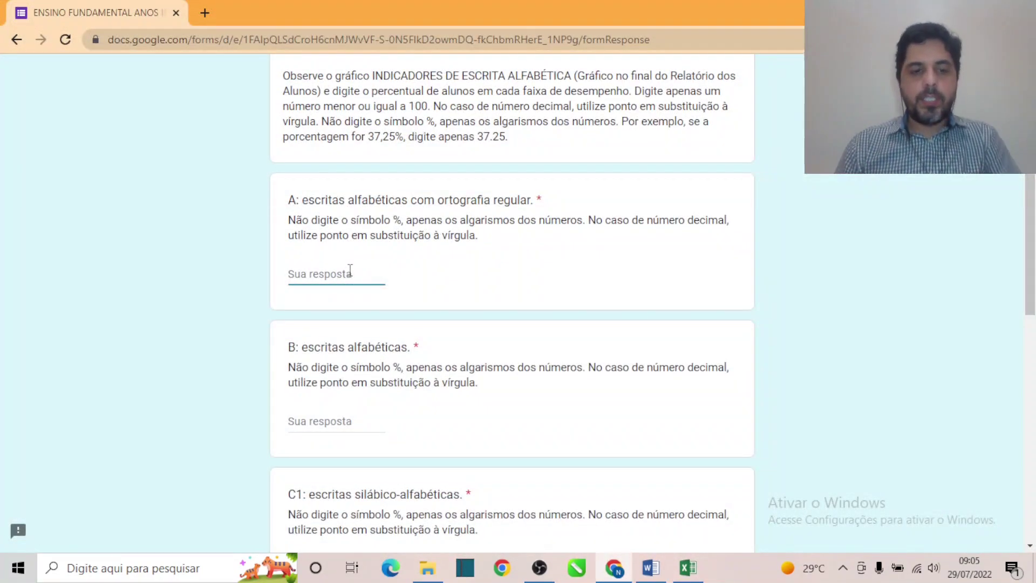
type("30")
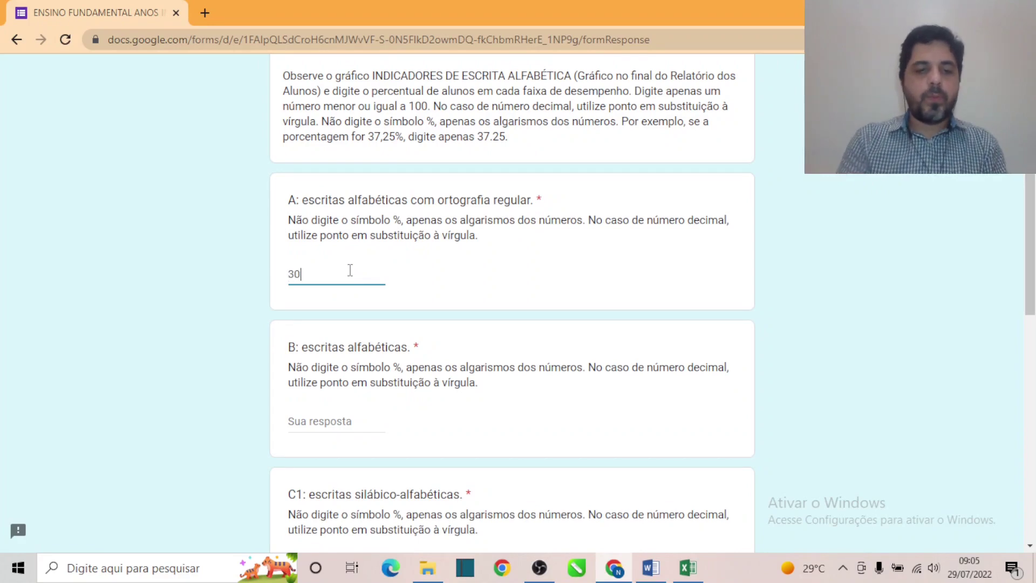
type("%")
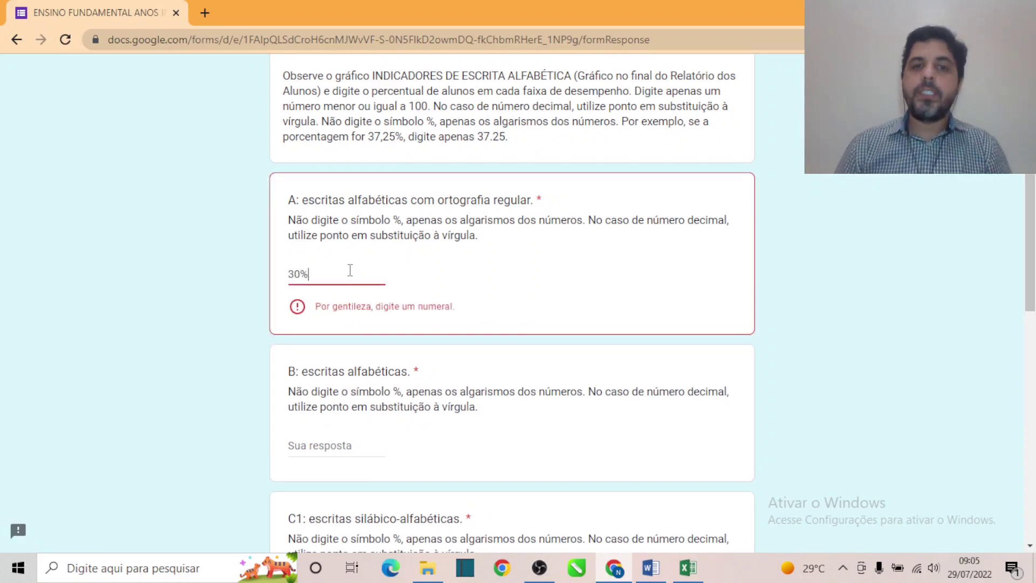
key("BackSpace")
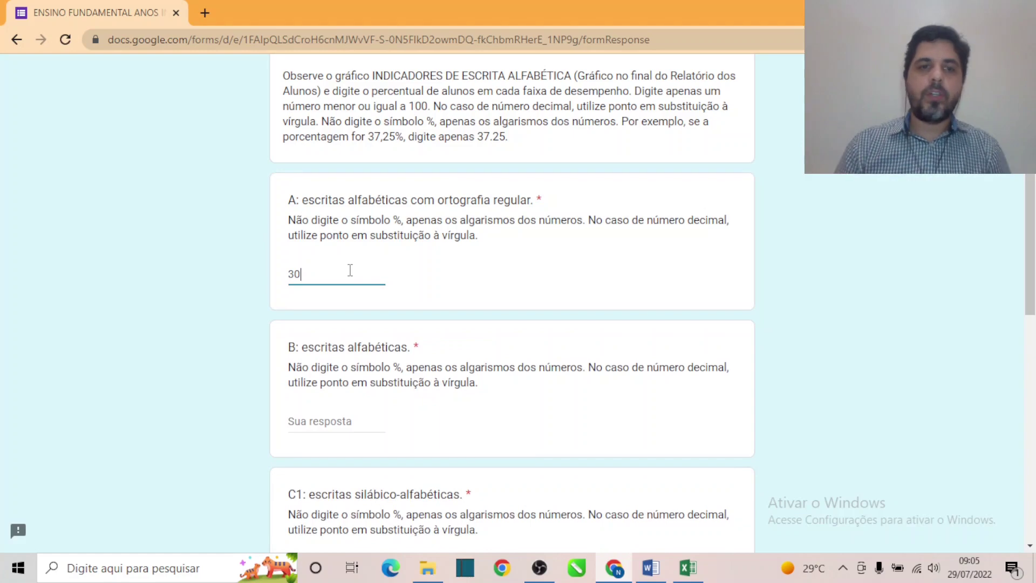
left_click(804, 273)
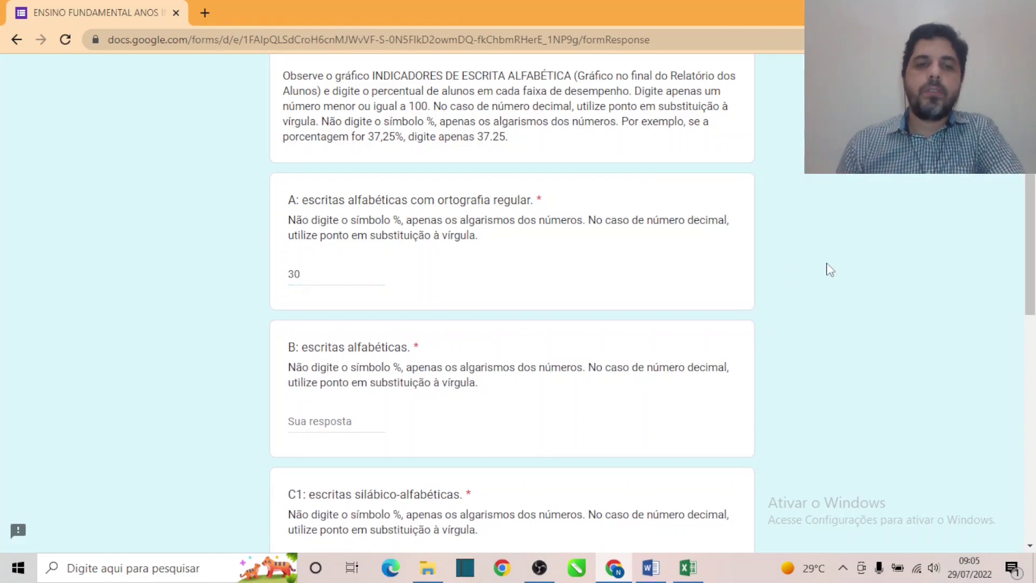
- Enter 20 for "B: escritas alfabéticas" and 20 for "C1: escritas silábico-alfabéticas" in the form
scroll(827, 269, "down", 1)
scroll(828, 272, "down", 2)
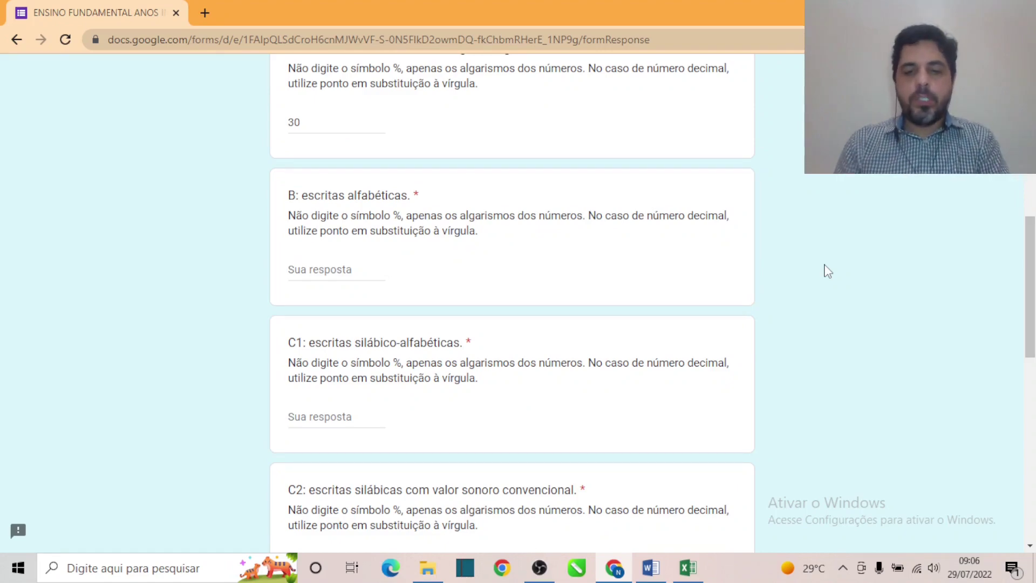
left_click(295, 271)
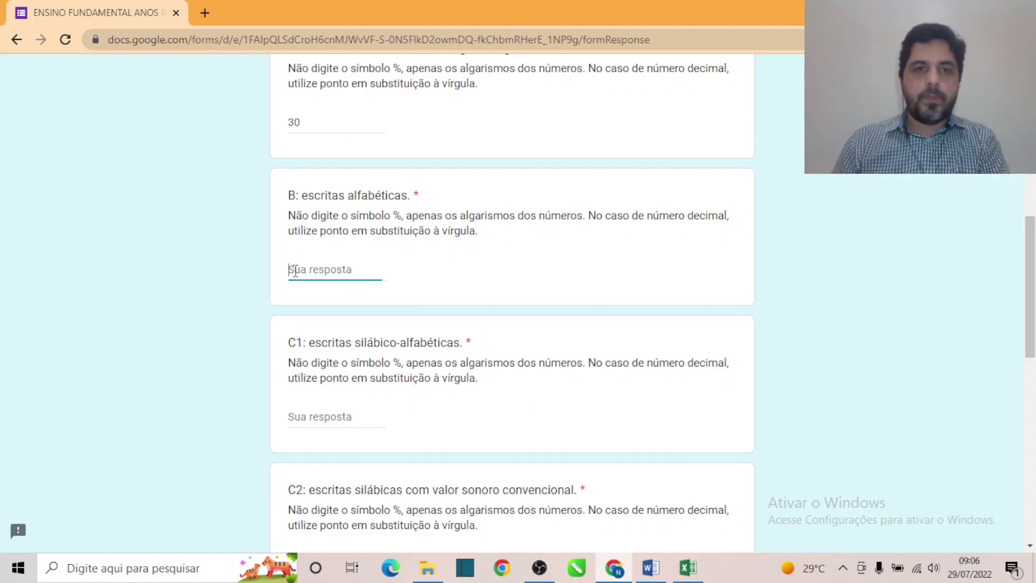
type("20")
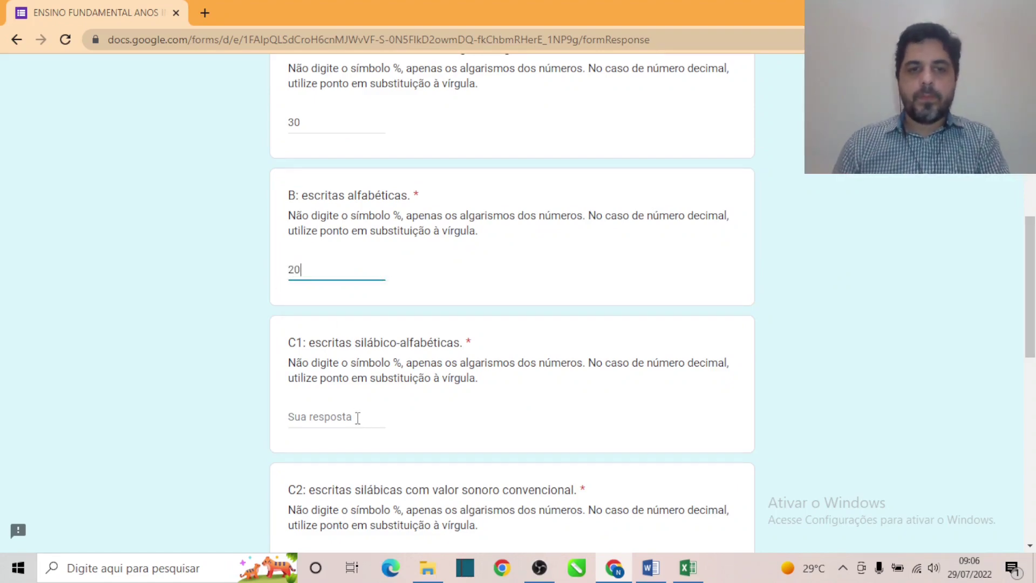
left_click(357, 416)
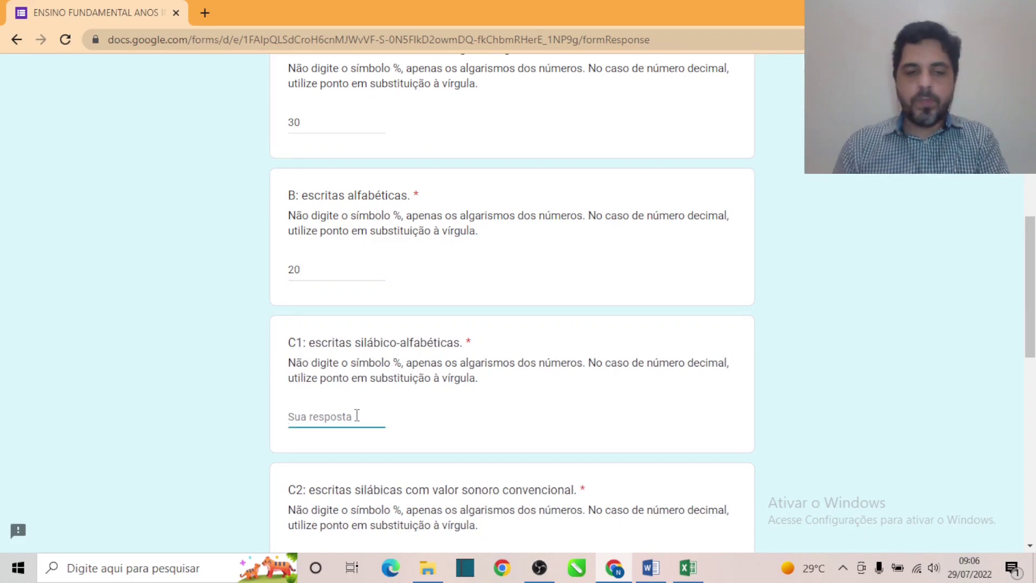
type("20")
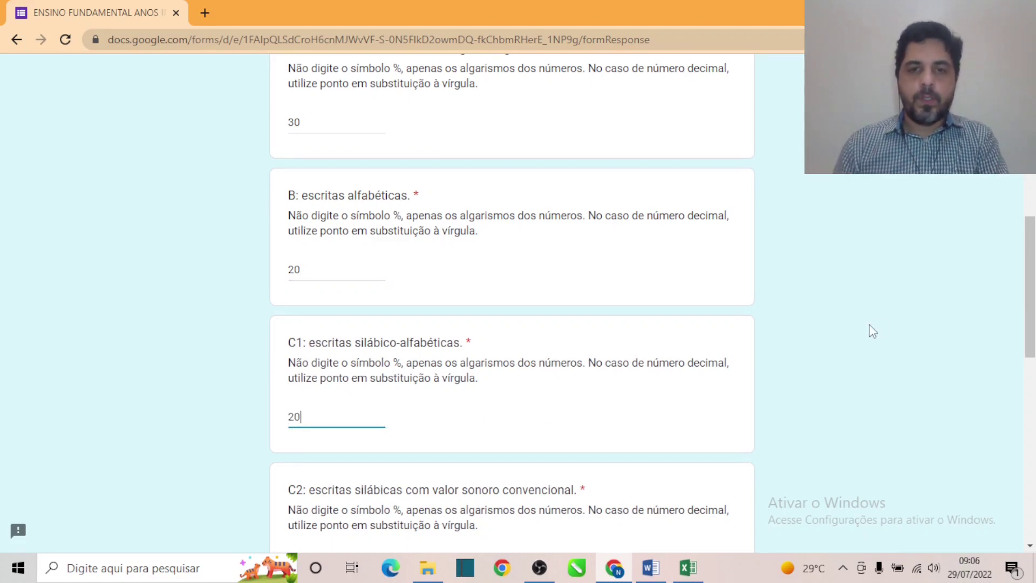
left_click(877, 327)
- Enter 0 for both "C2: escritas silábicas com valor sonoro convencional" and "C3: escritas silábicas sem valor sonoro convencional"
scroll(874, 328, "down", 3)
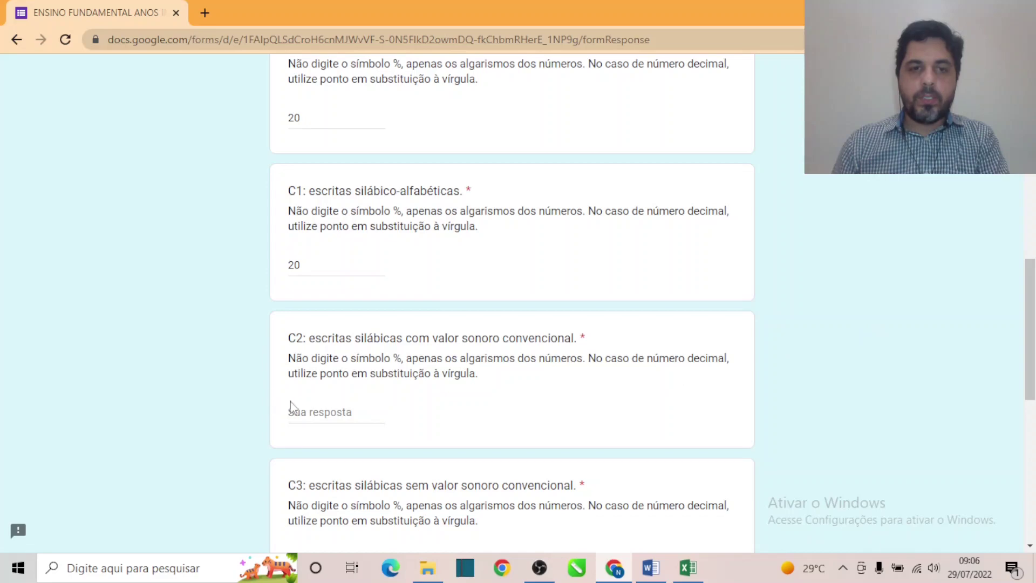
left_click(311, 410)
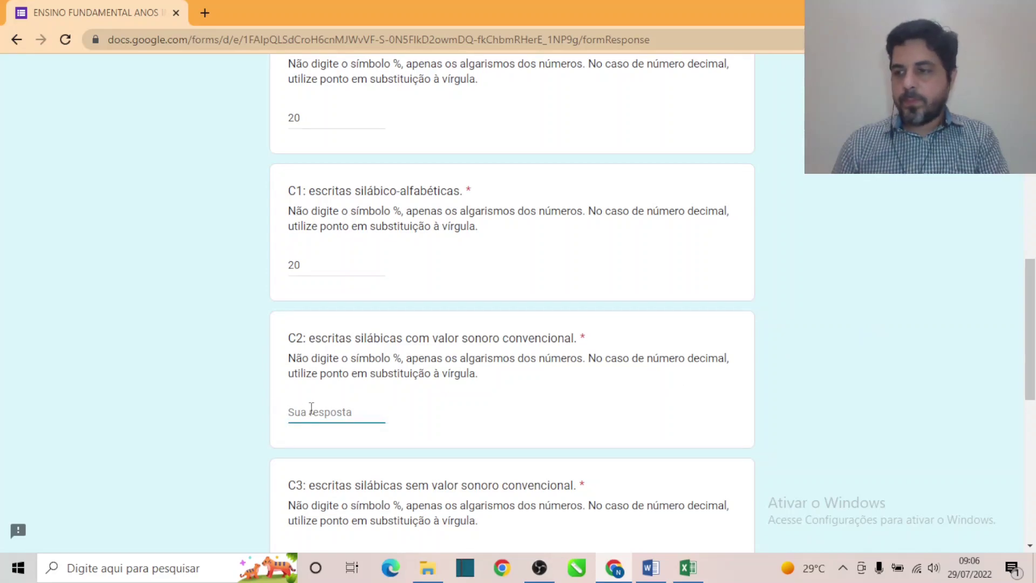
type("0")
left_click(806, 318)
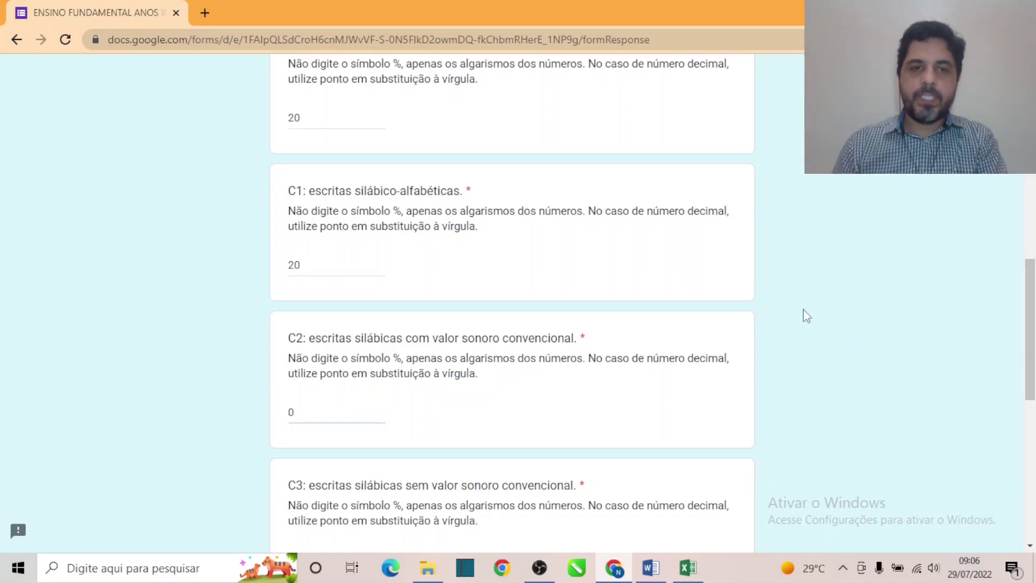
scroll(807, 324, "down", 3)
left_click(296, 407)
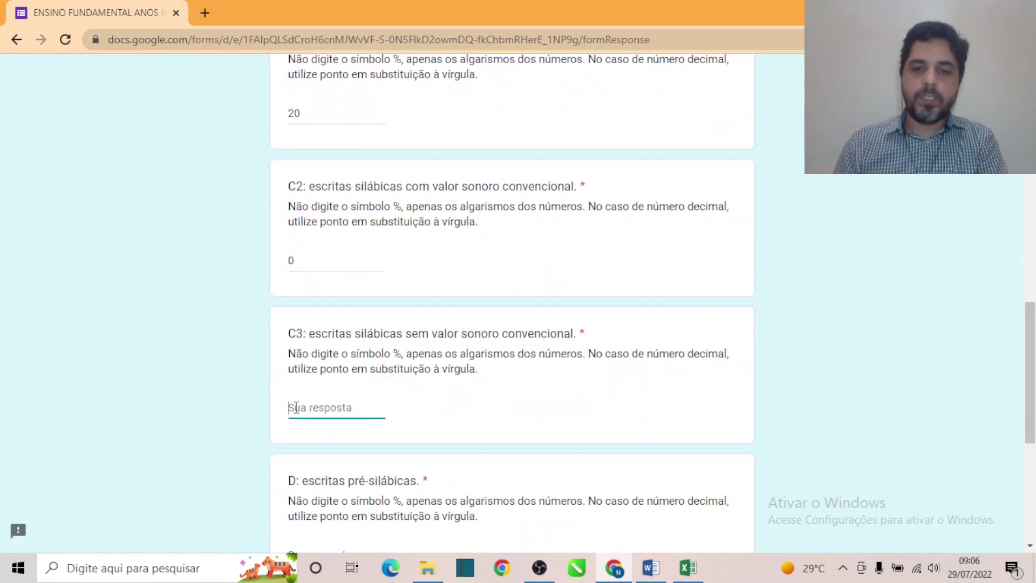
type("0")
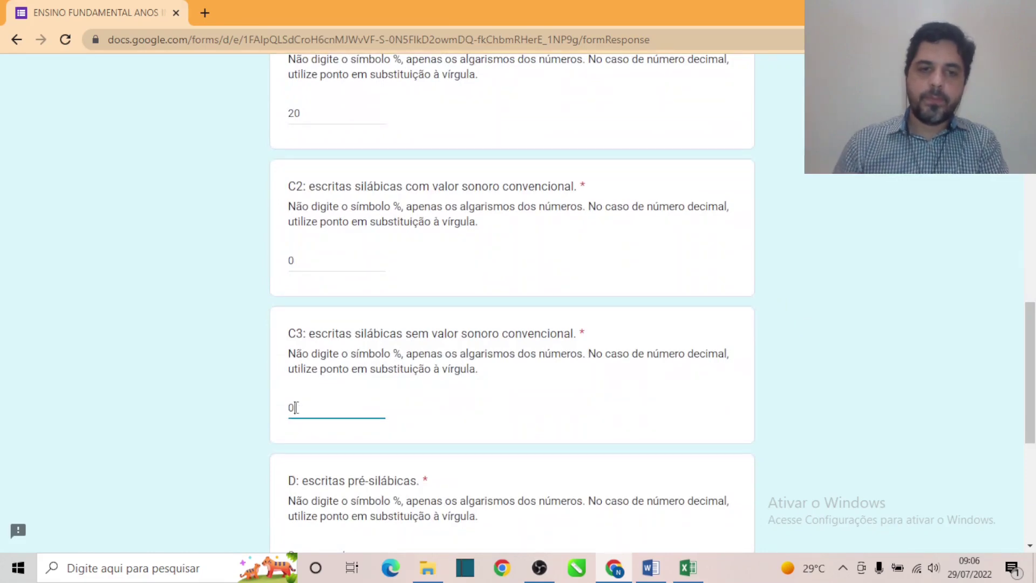
left_click(804, 326)
- Enter 20 for "D: escritas pré-silábicas" and 10 for "E: não escreveu"
scroll(804, 326, "down", 3)
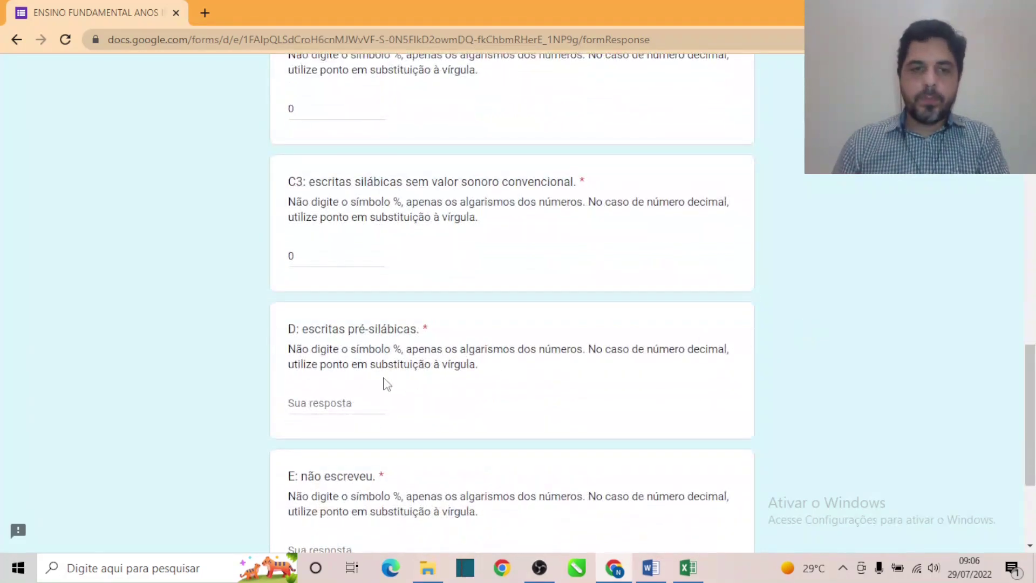
type("20")
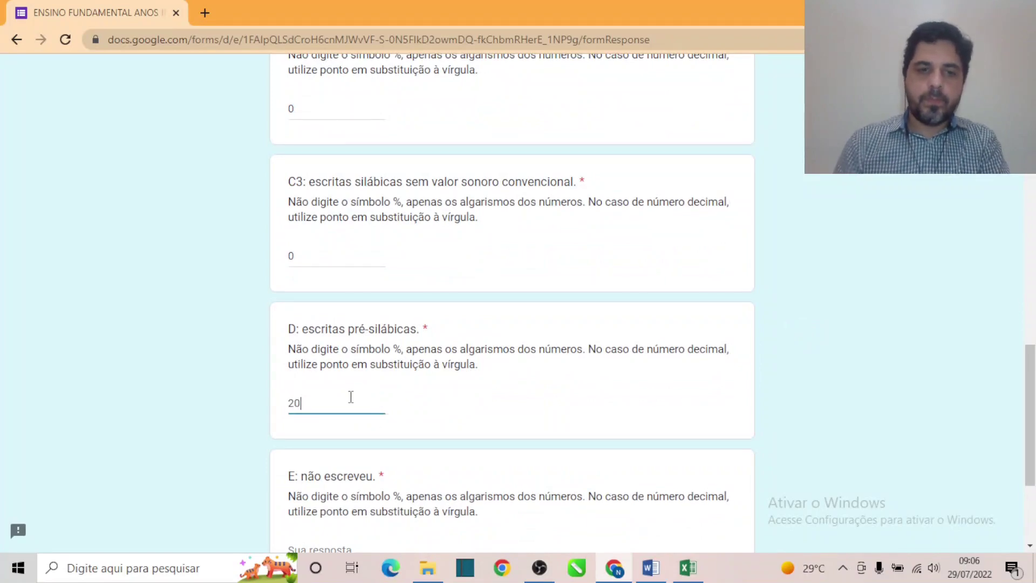
left_click(834, 324)
scroll(809, 349, "down", 2)
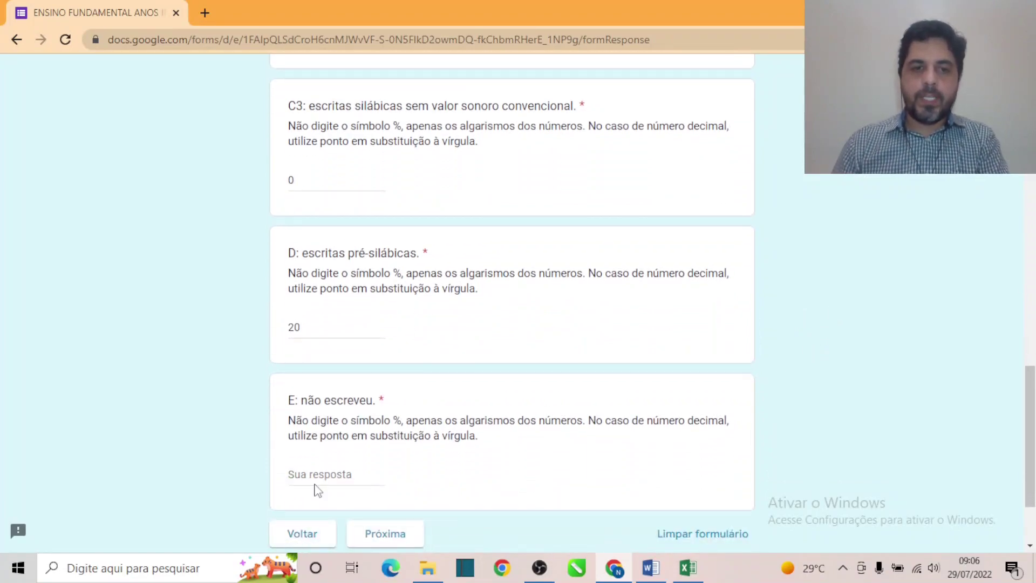
type("10")
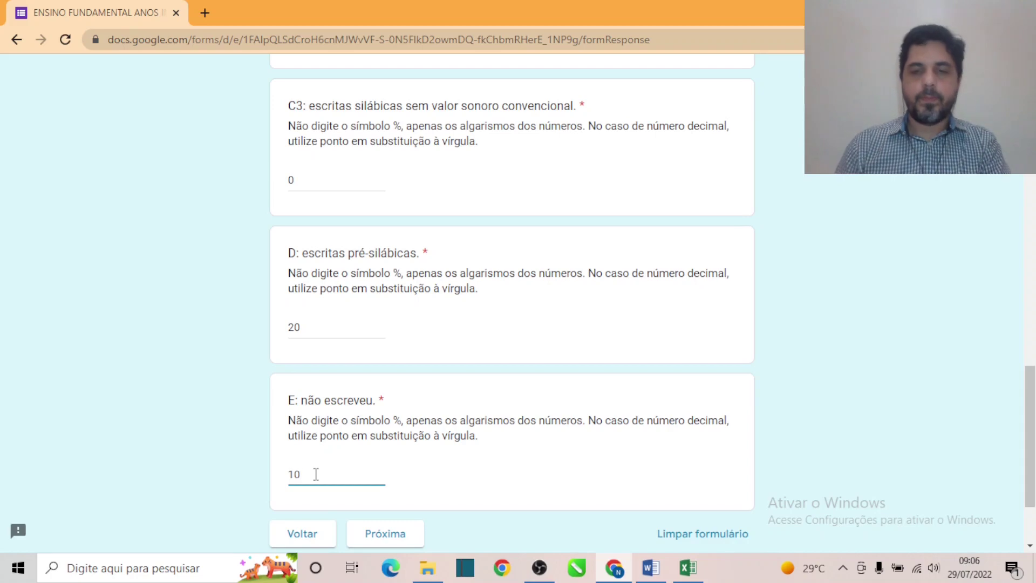
left_click(844, 402)
- Review the percentages entered for the writing indicators A to E throughout the section
scroll(832, 373, "down", 2)
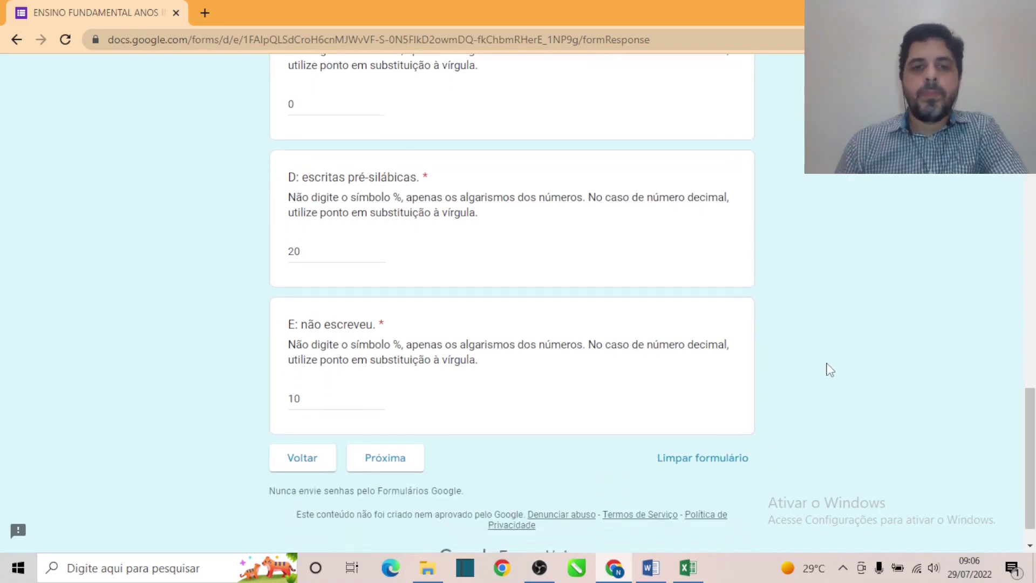
scroll(826, 371, "up", 7)
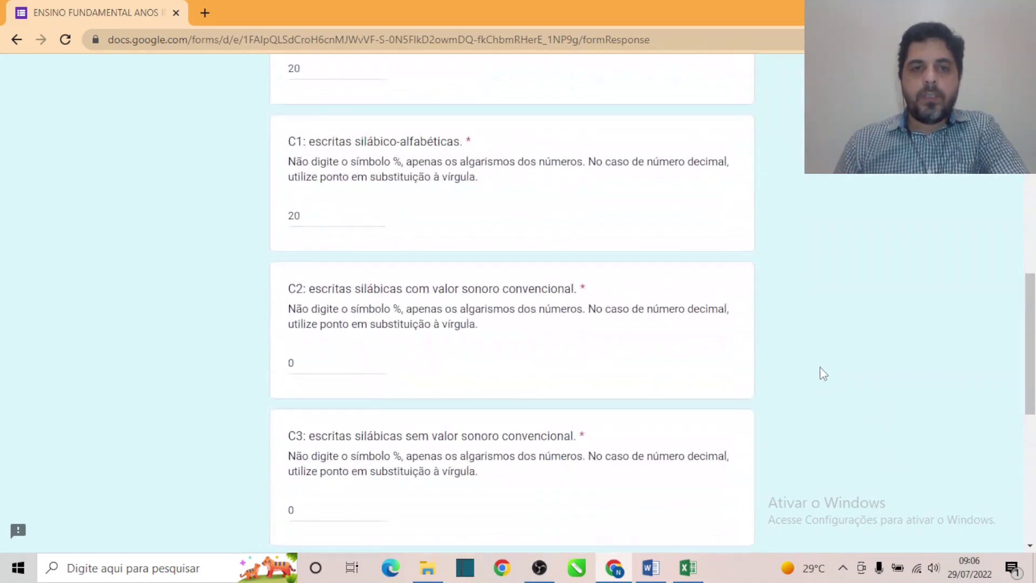
scroll(823, 373, "down", 5)
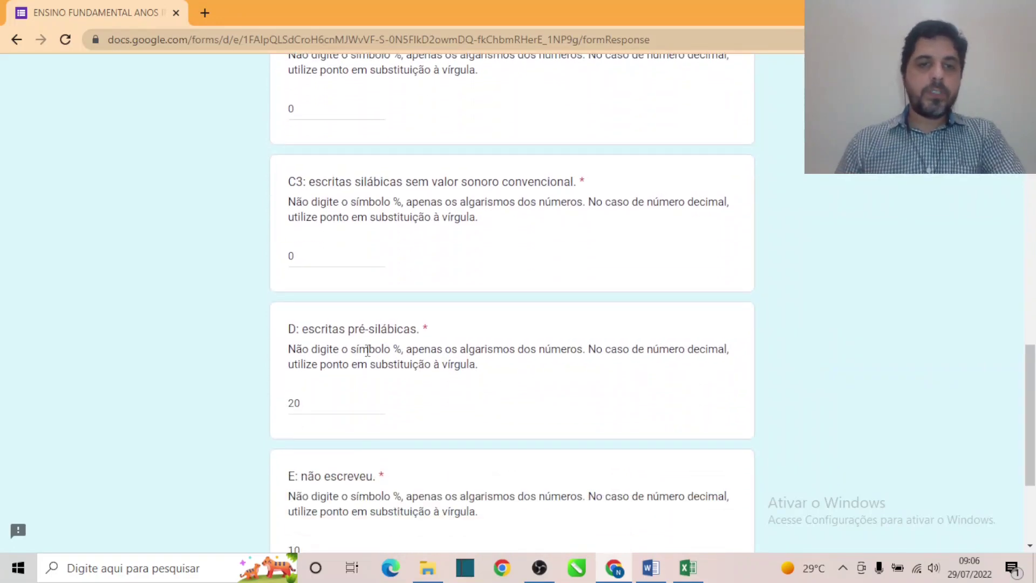
scroll(367, 352, "down", 2)
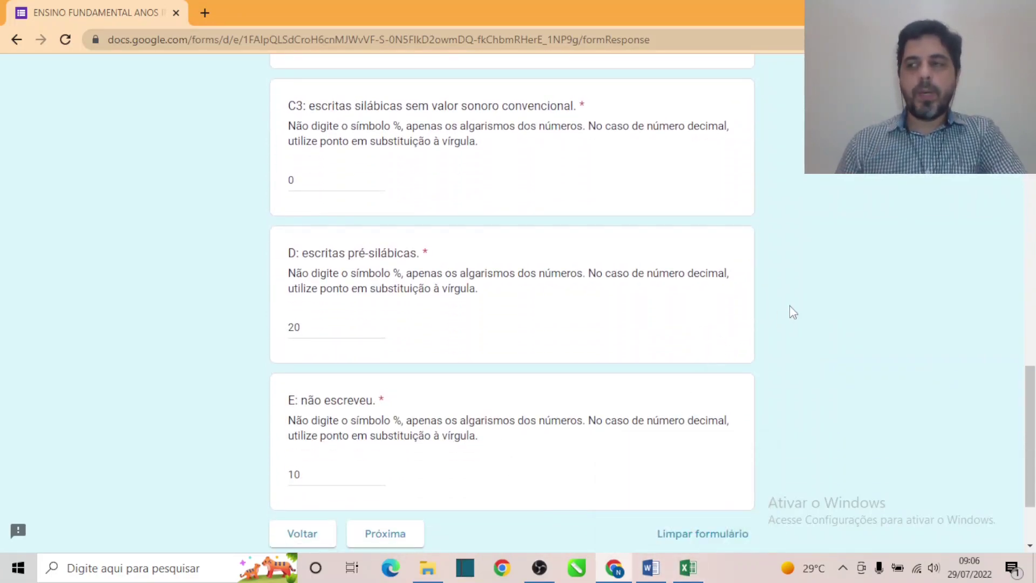
scroll(793, 324, "down", 2)
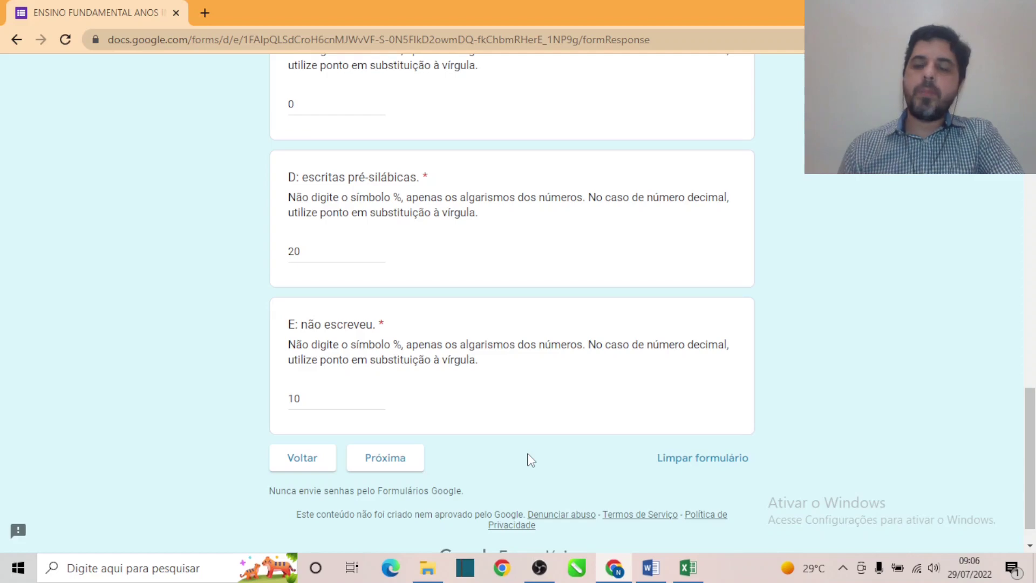
scroll(780, 350, "up", 2)
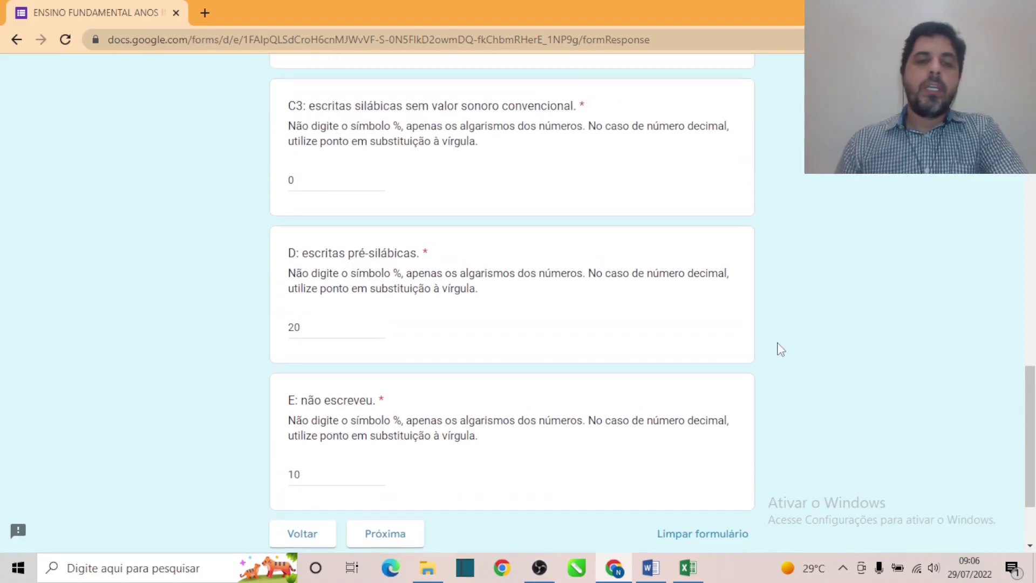
scroll(780, 348, "up", 10)
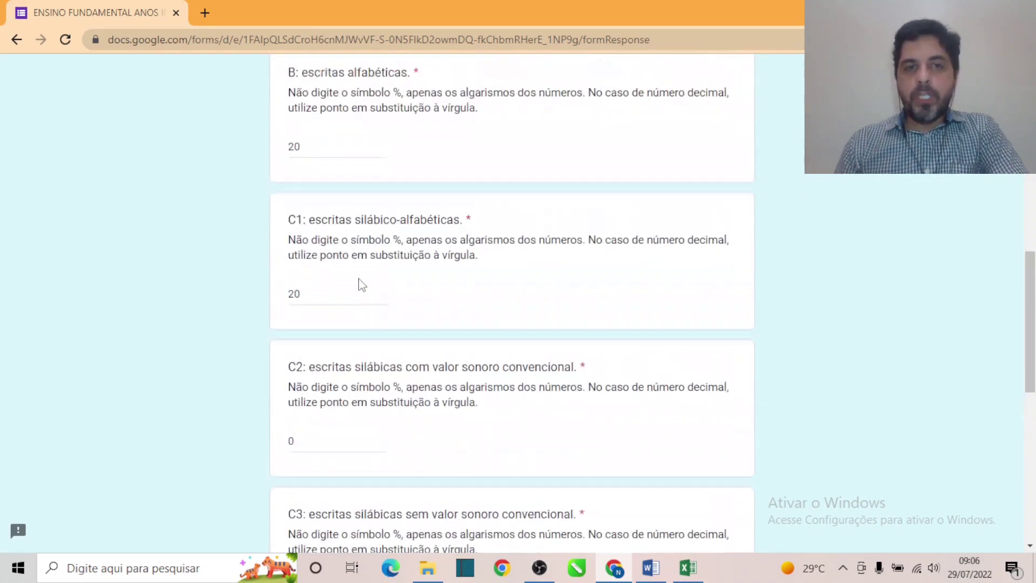
scroll(362, 285, "up", 3)
scroll(360, 279, "down", 11)
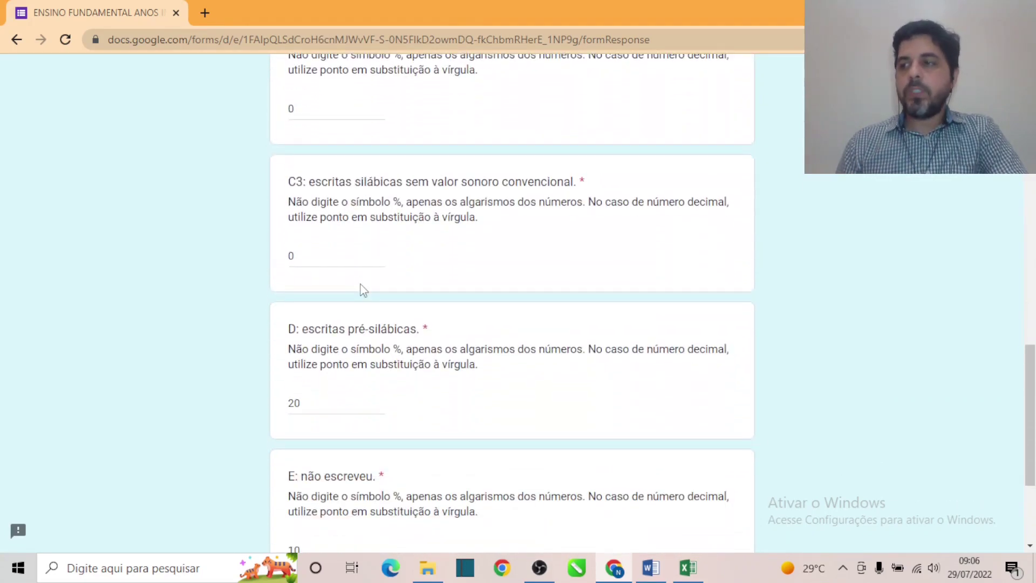
scroll(362, 290, "down", 2)
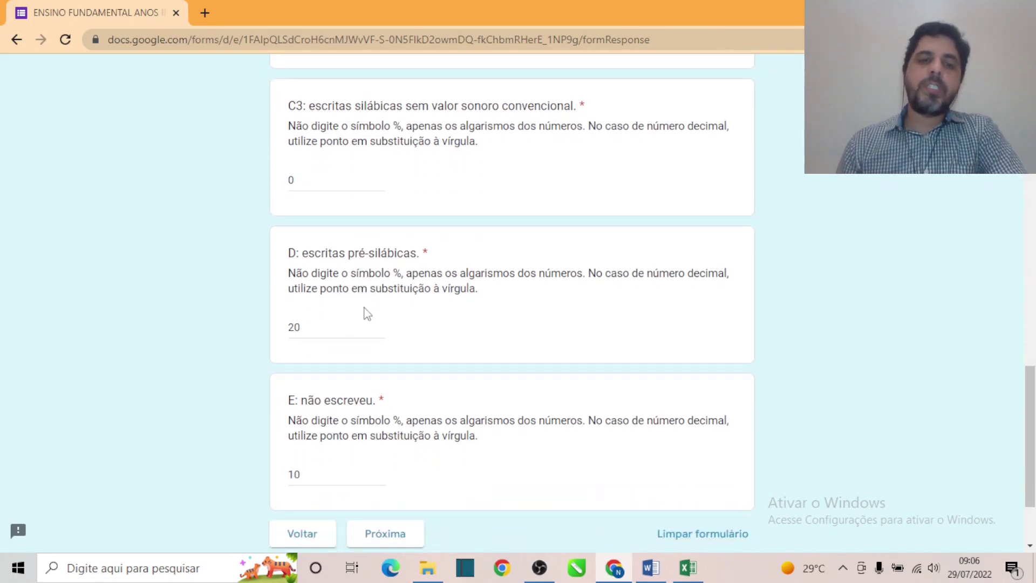
scroll(366, 313, "down", 2)
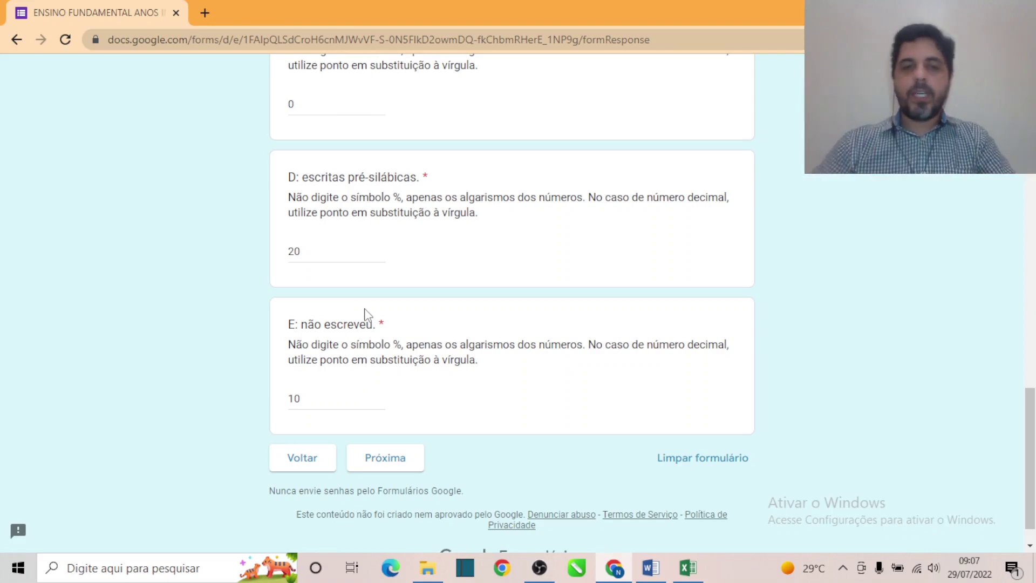
- Advance to the IDENTIFICAÇÃO DE PALAVRAS - QUESTÃO 2 section and examine the matching Questão 2 chart in the Excel student report
left_click(400, 463)
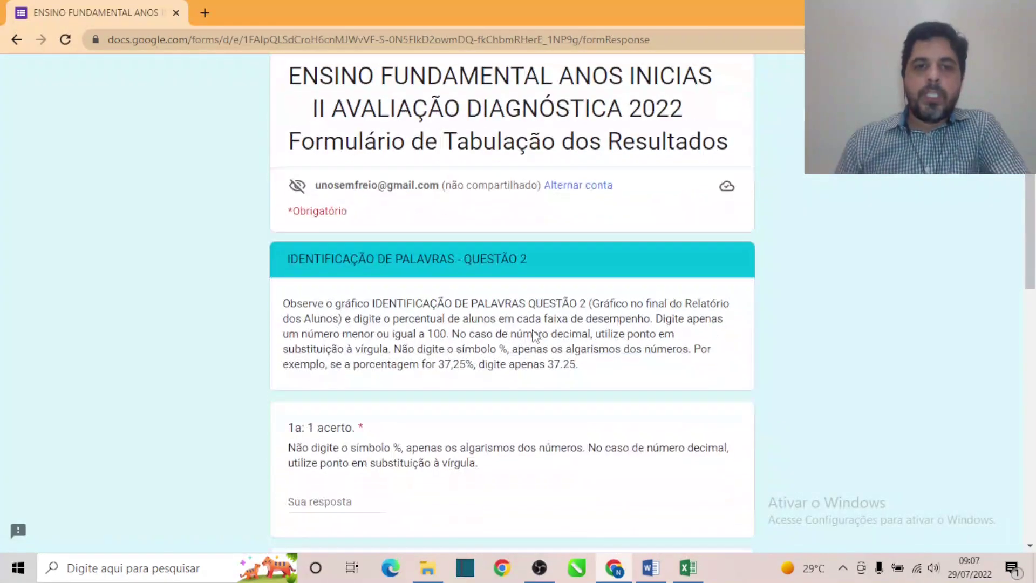
scroll(533, 335, "down", 3)
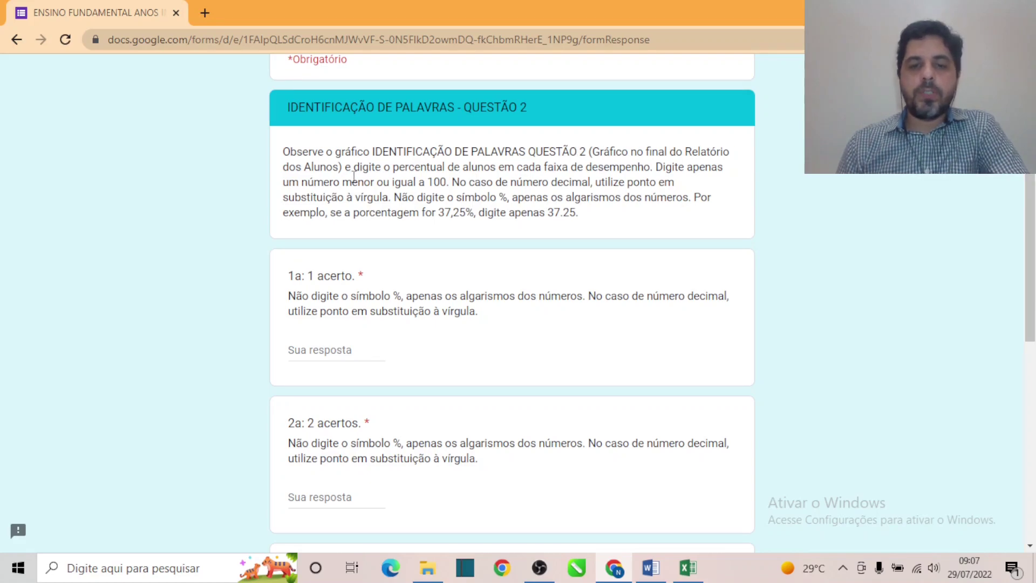
left_click(688, 568)
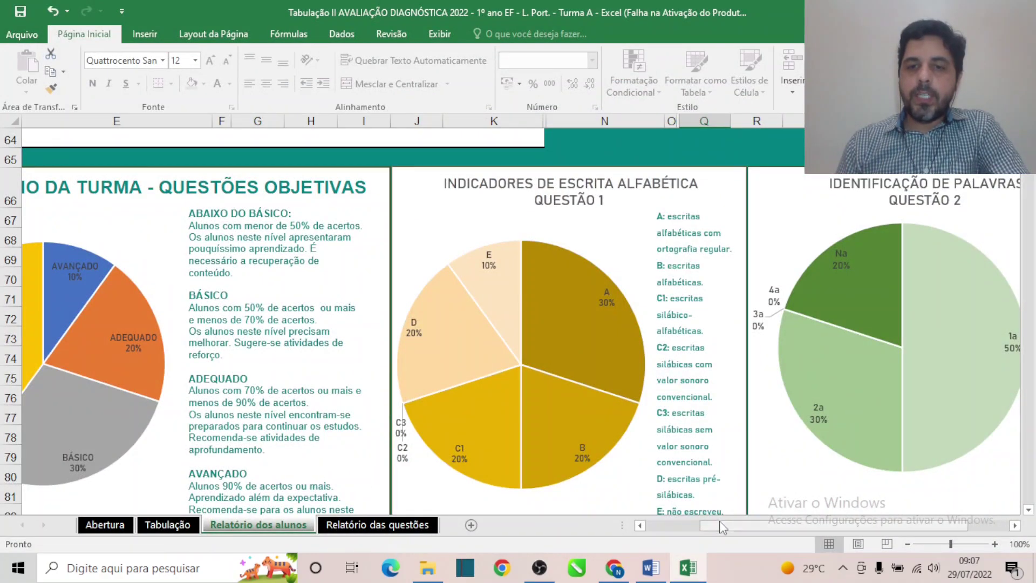
scroll(626, 214, "right", 4)
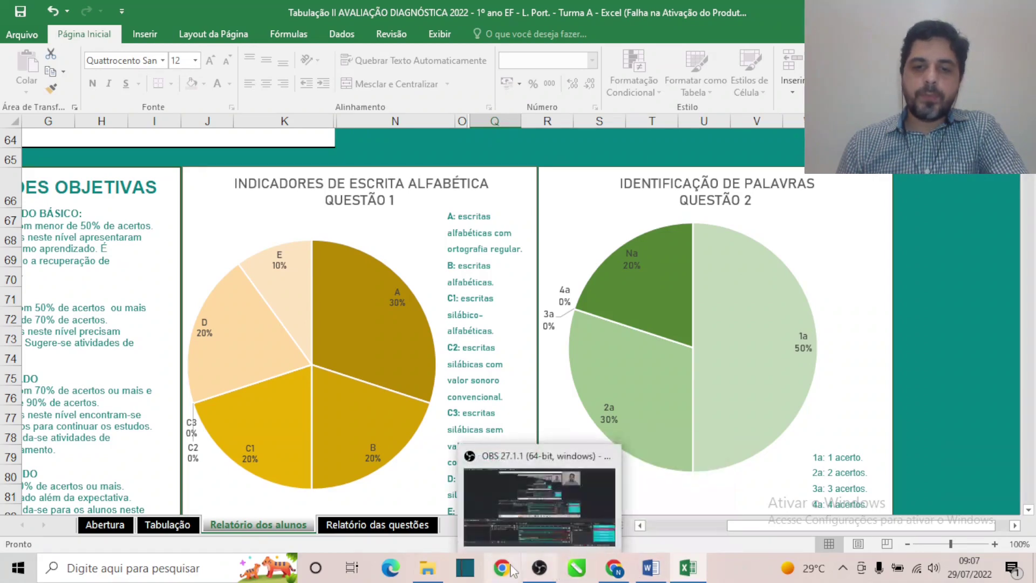
- Return to the Google Forms page in Chrome and enter 40 for "1a: 1 acerto" and 30 for "2a: 2 acertos"
left_click(621, 575)
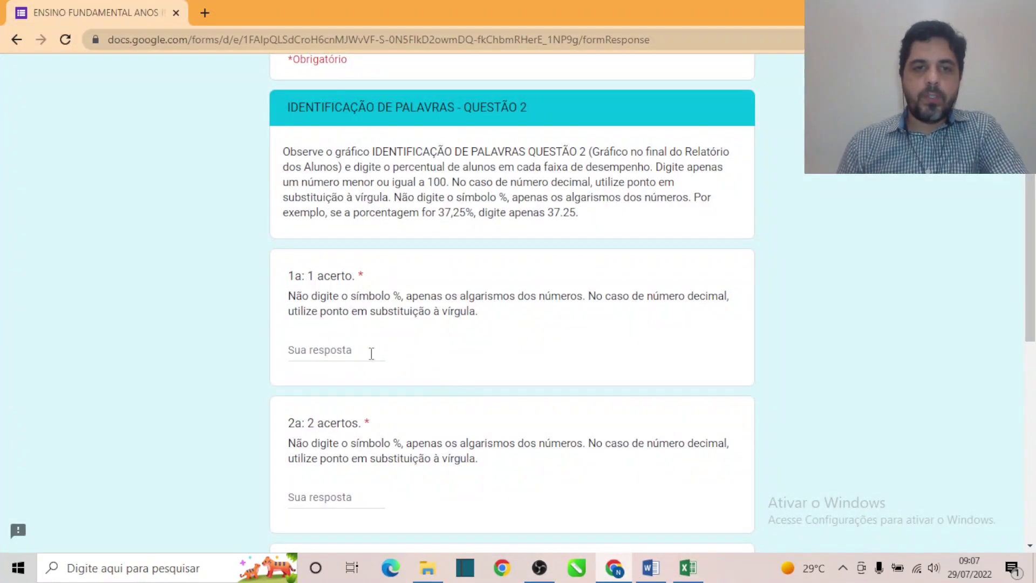
left_click(325, 350)
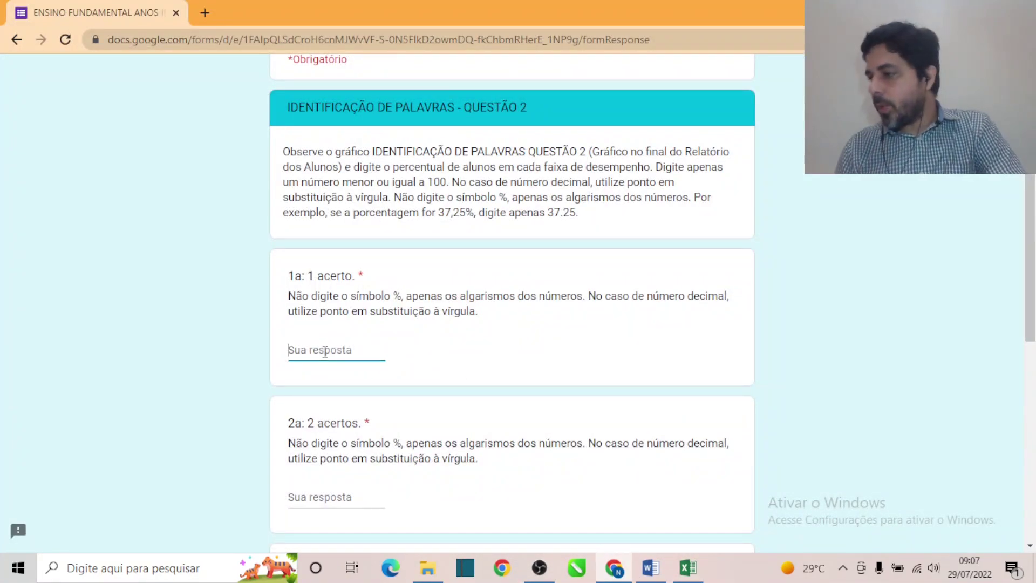
type("40")
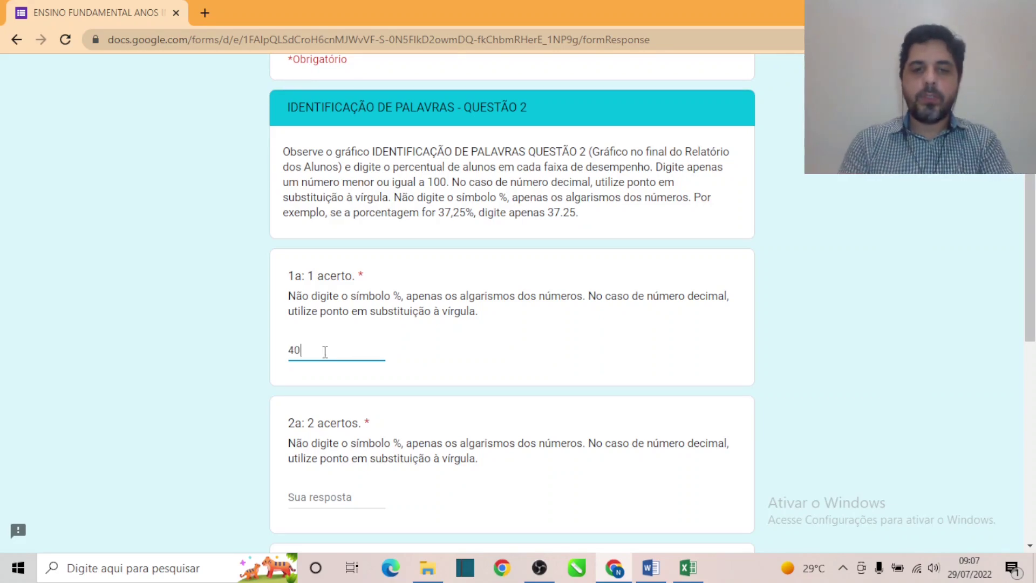
scroll(423, 358, "down", 4)
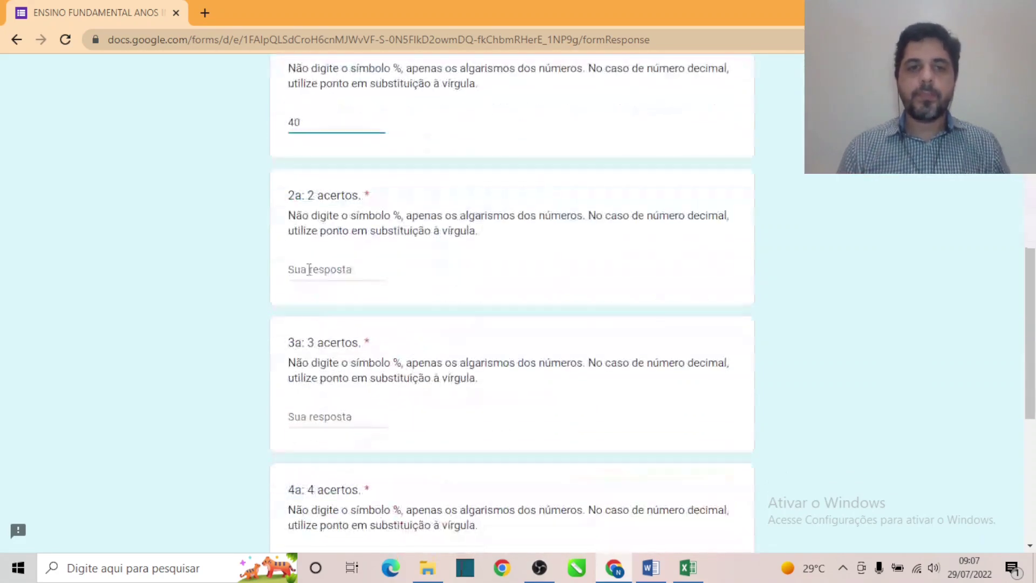
left_click(312, 268)
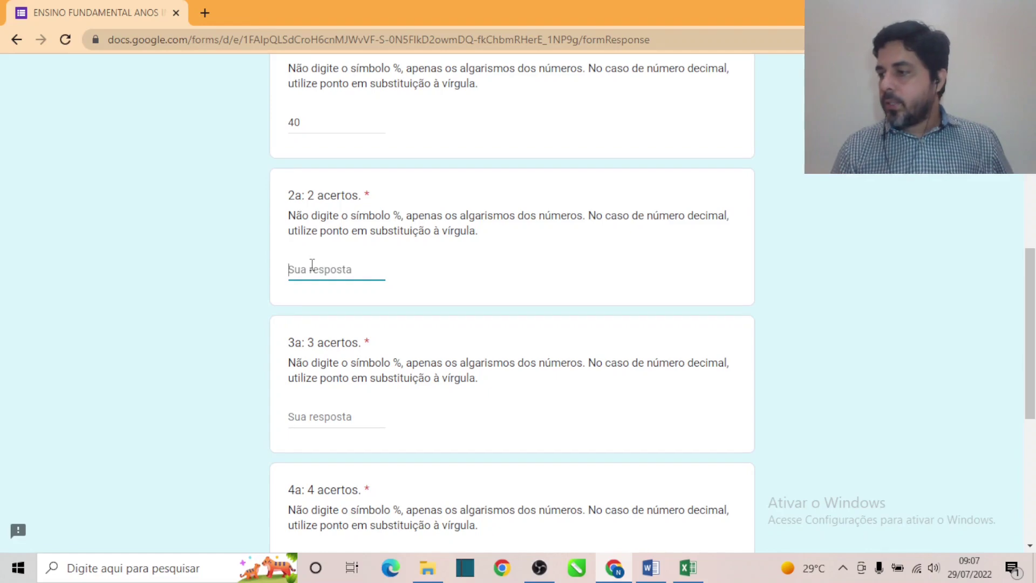
type("30")
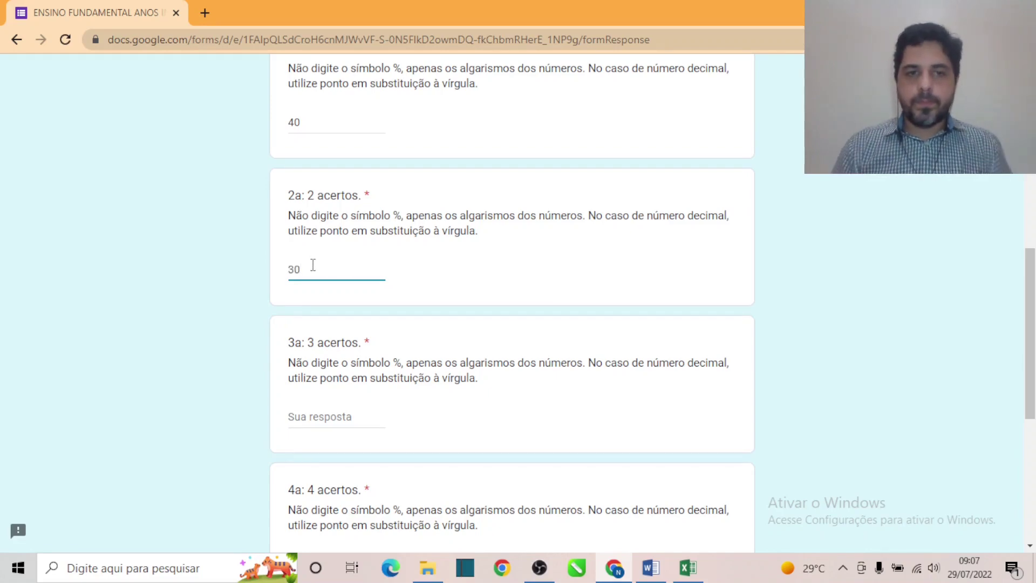
- Enter 0 for "3a: 3 acertos" and 10 for "4a: 4 acertos"
left_click(346, 413)
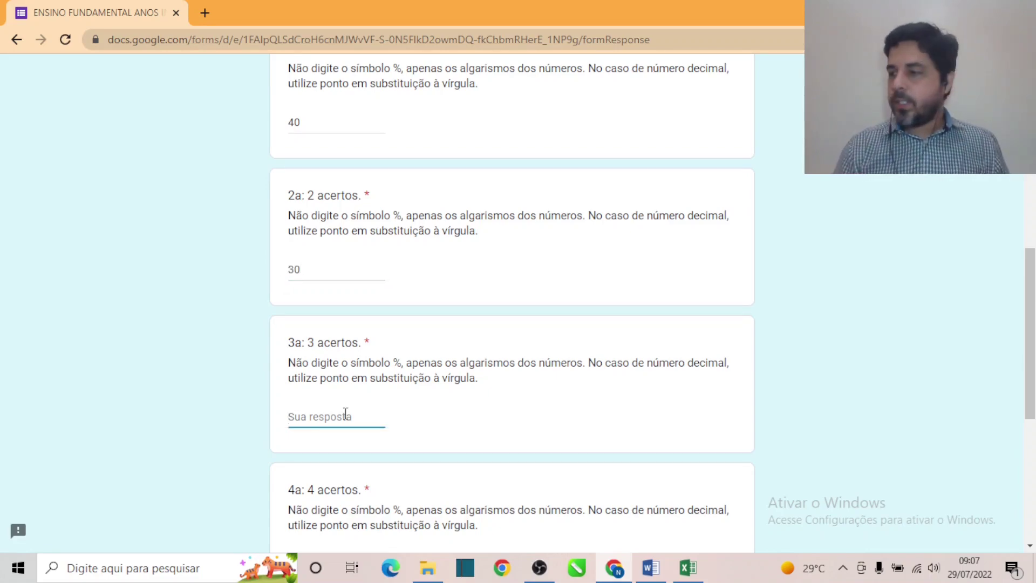
type("0")
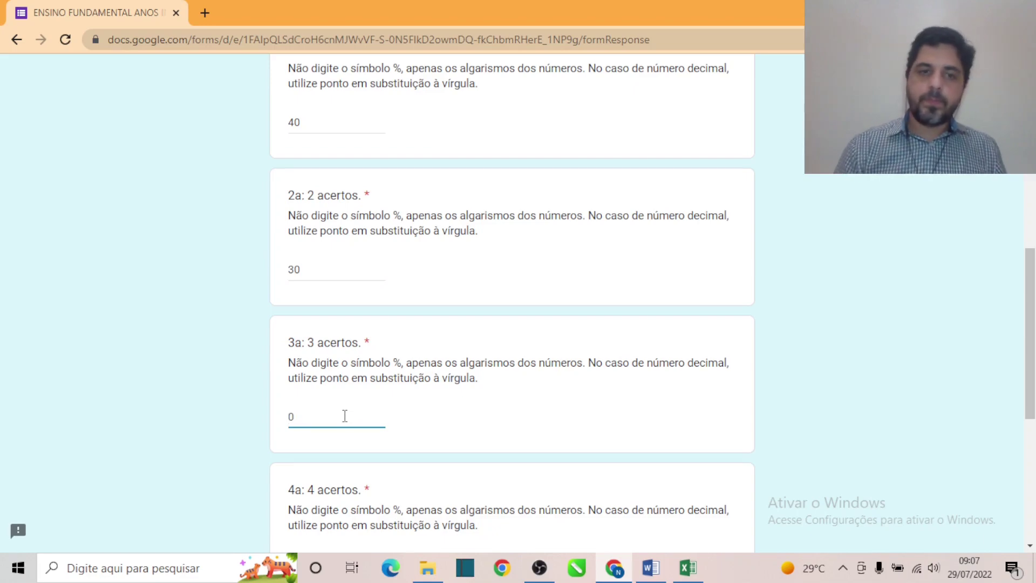
scroll(345, 416, "down", 3)
left_click(340, 419)
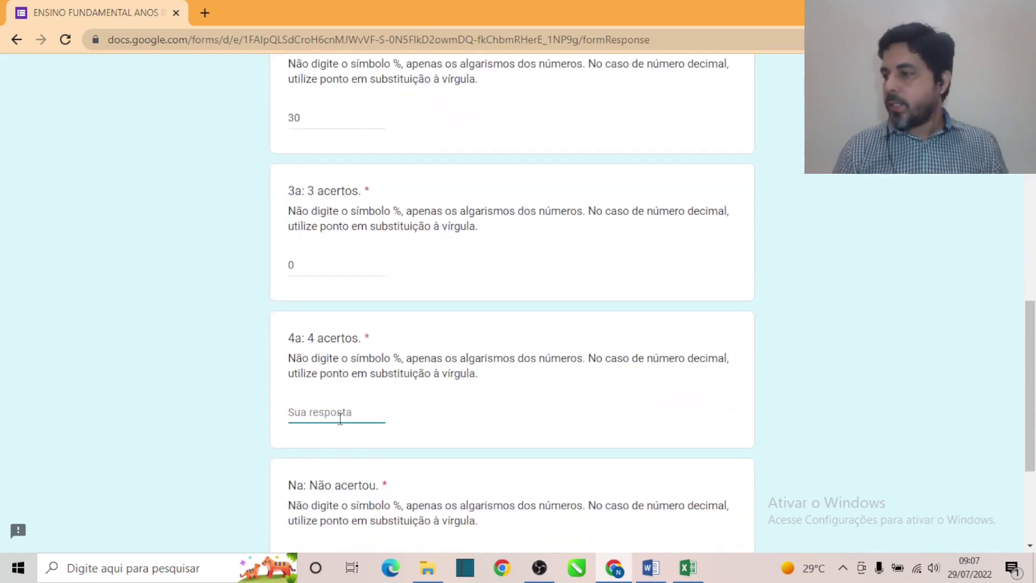
type("10")
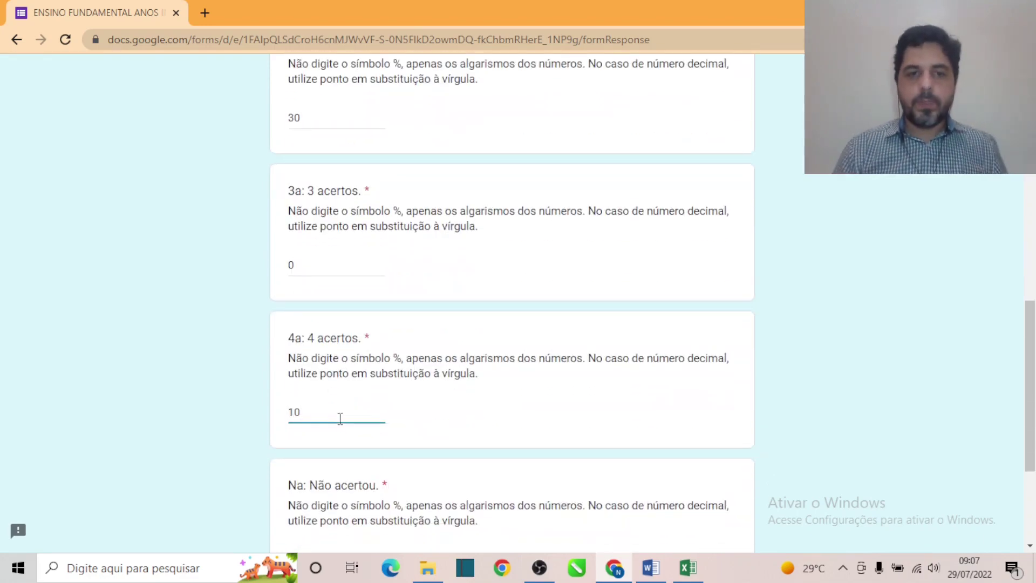
- Enter 20 for "Na: Não acertou" and review the percentages entered for Questão 2
scroll(356, 424, "down", 3)
left_click(362, 412)
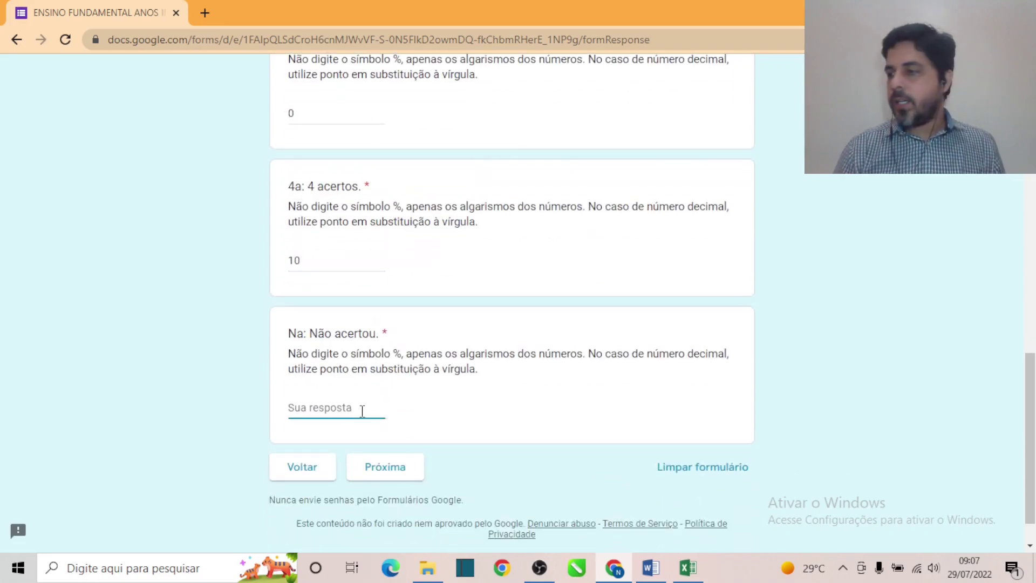
type("20")
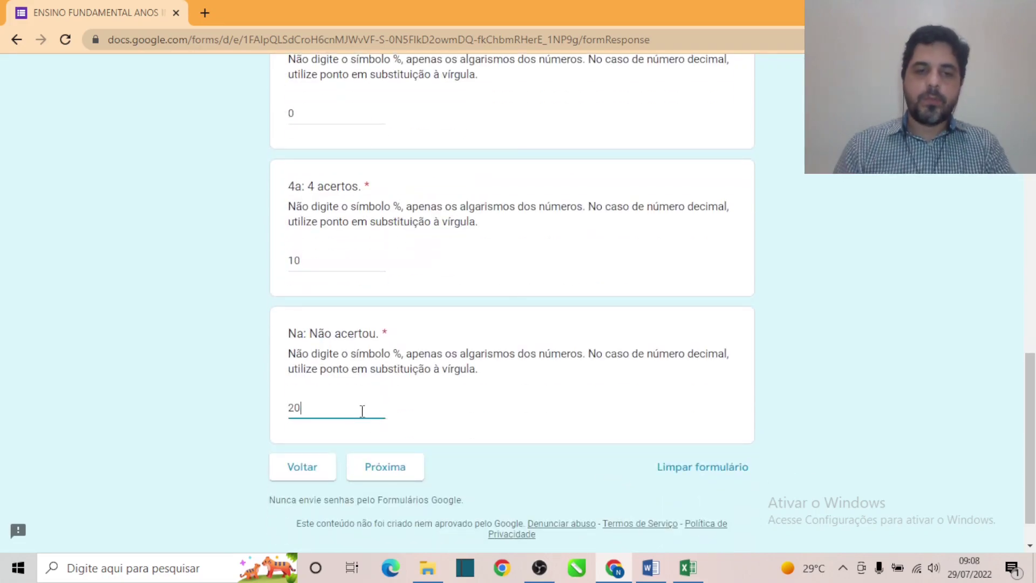
left_click(778, 298)
scroll(778, 297, "up", 2)
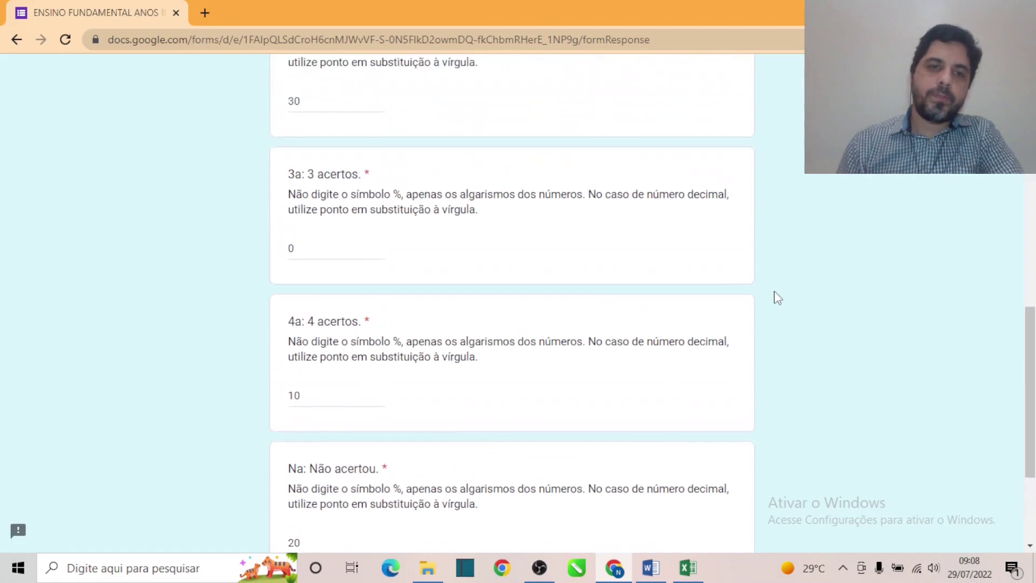
scroll(777, 300, "down", 3)
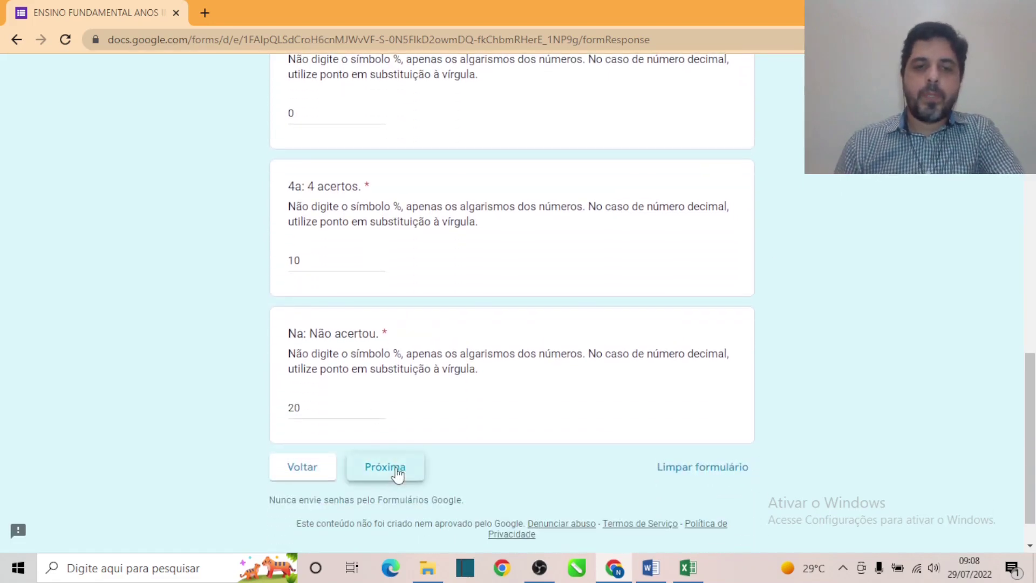
- Advance to the DESEMPENHO DA TURMA section and bring the matching class performance chart into view in the Excel student report
left_click(397, 473)
scroll(532, 327, "down", 3)
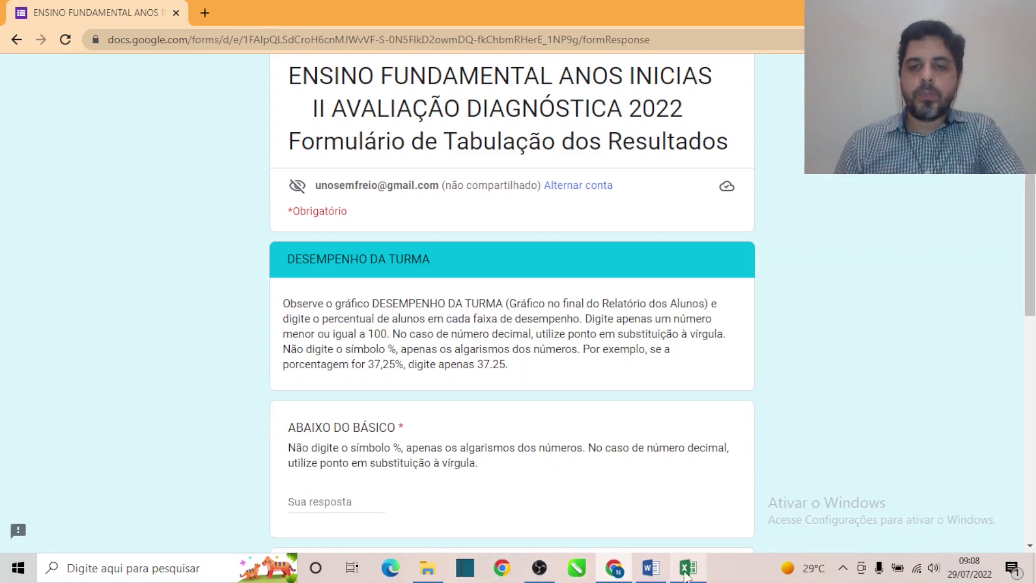
left_click(685, 576)
left_click_drag(748, 526, 656, 529)
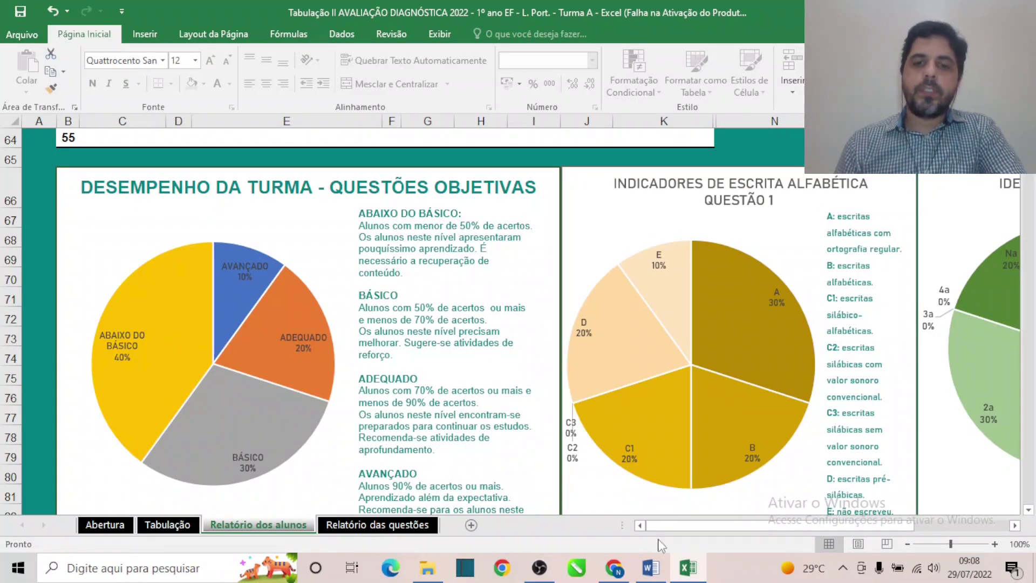
- Return to the form in Chrome and enter 40 for ABAIXO DO BÁSICO and 30 for BÁSICO
left_click(613, 567)
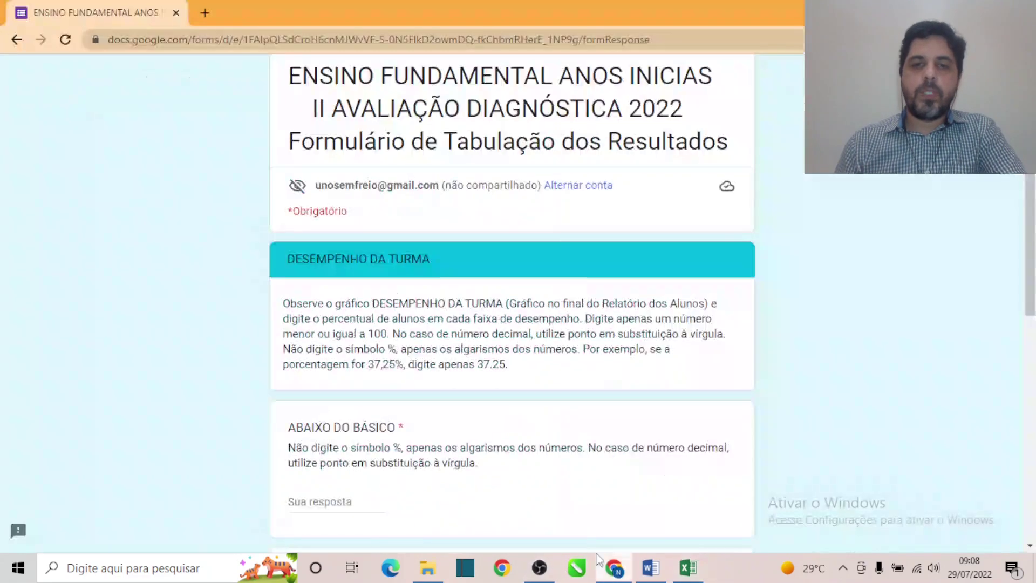
scroll(367, 422, "down", 1)
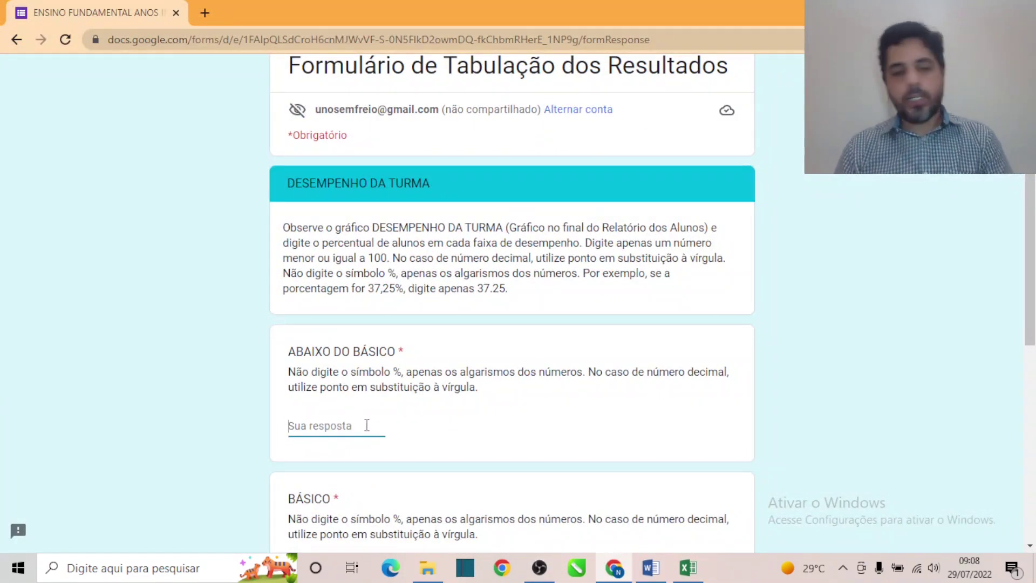
type("40")
scroll(367, 425, "down", 2)
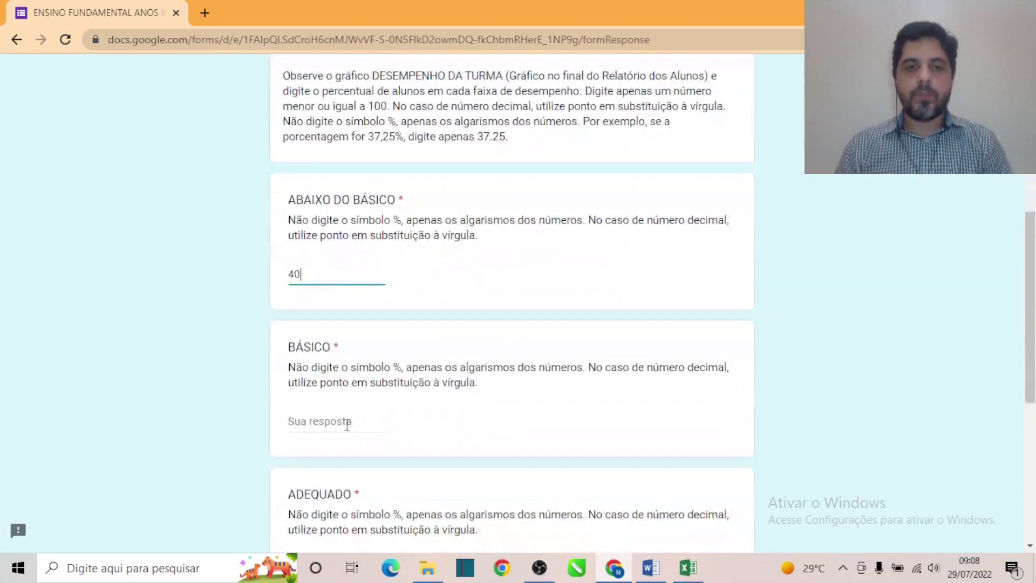
left_click(359, 420)
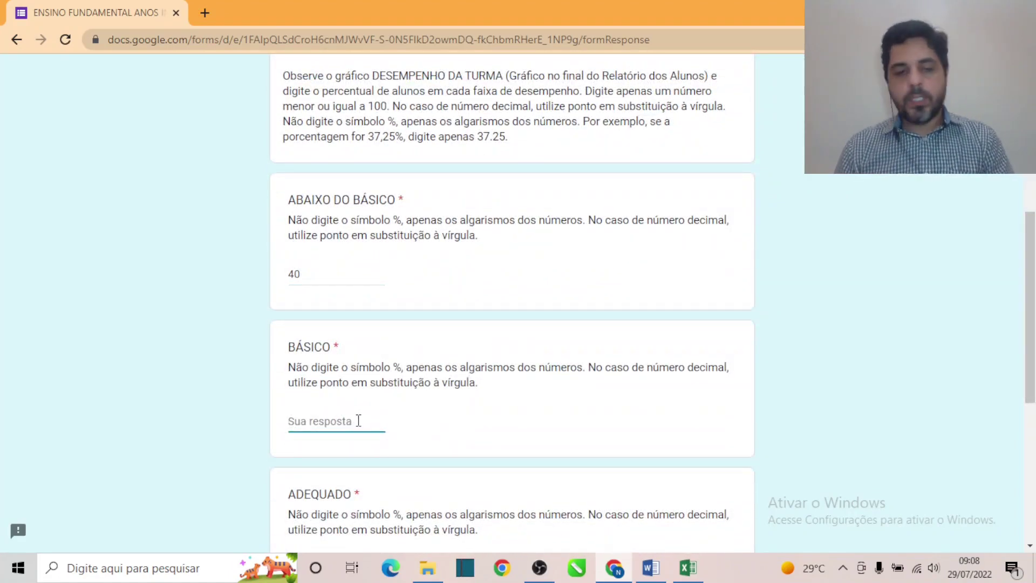
type("30")
- Enter 20 for ADEQUADO and 10 for AVANÇADO in the class performance section
scroll(351, 418, "down", 2)
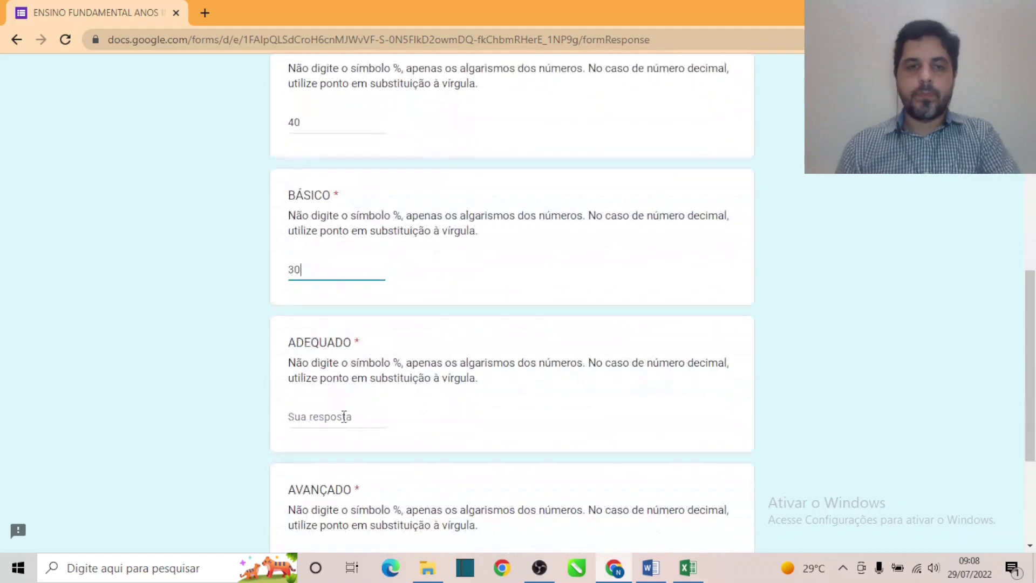
left_click(337, 415)
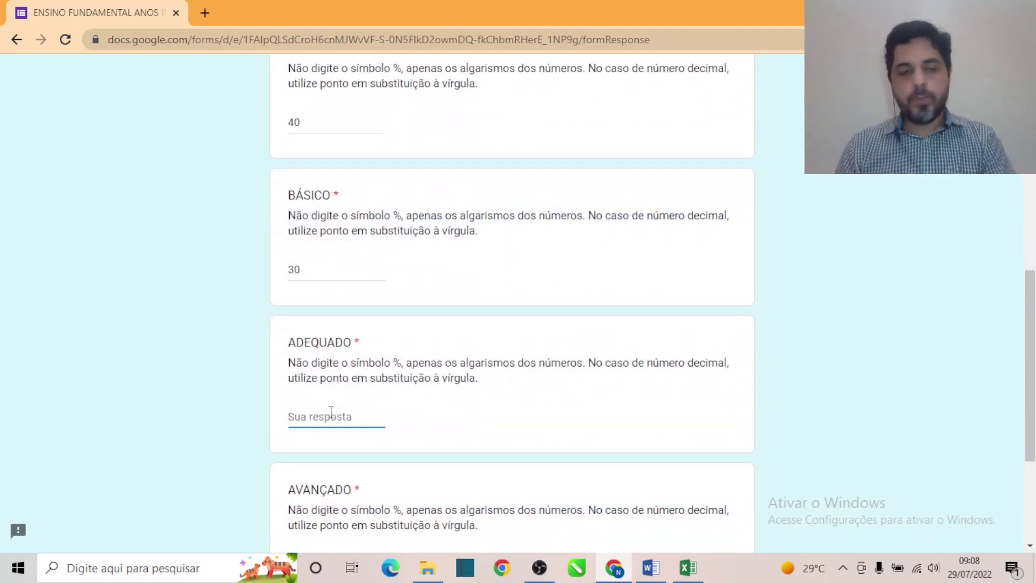
type("20")
scroll(353, 394, "down", 2)
left_click(343, 411)
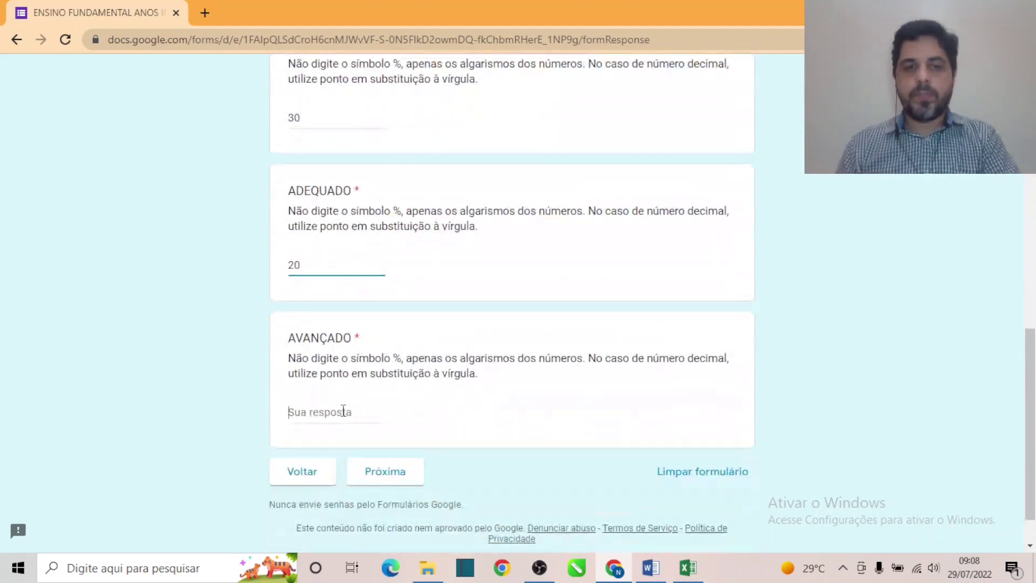
type("10")
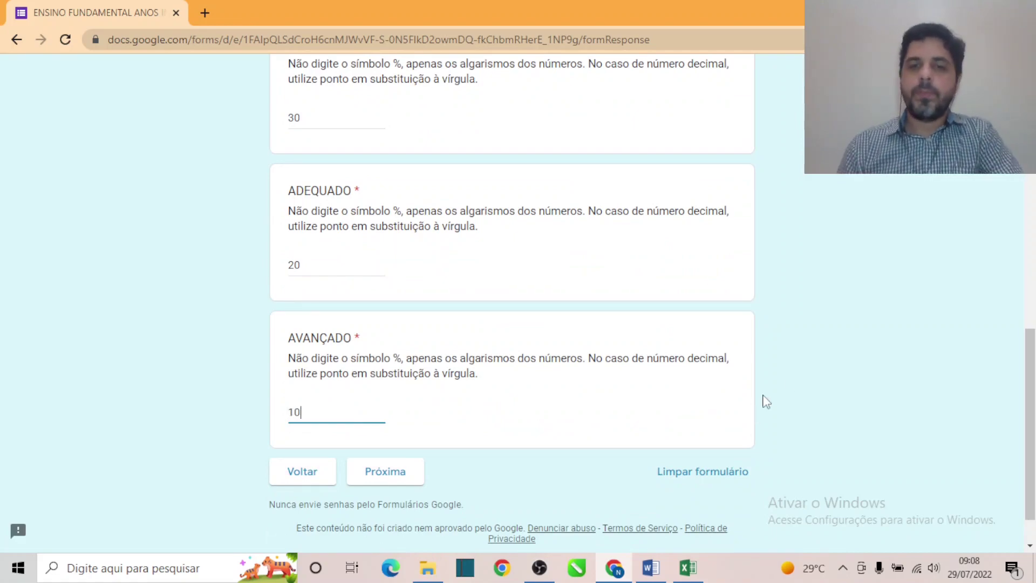
left_click(799, 367)
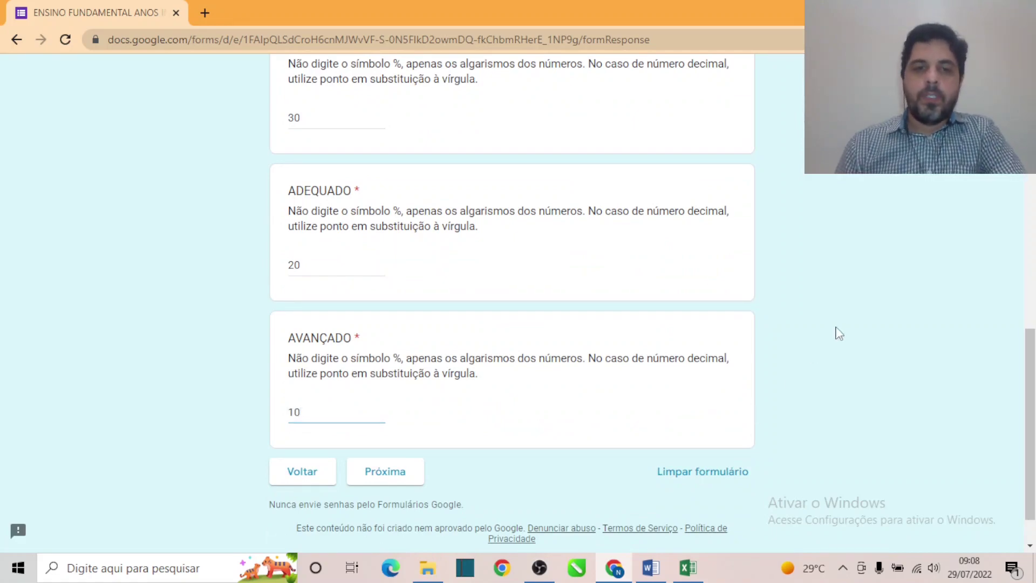
- Advance to the FINALIZAÇÃO section and enter the full name of the person responsible for sending the information
left_click(388, 473)
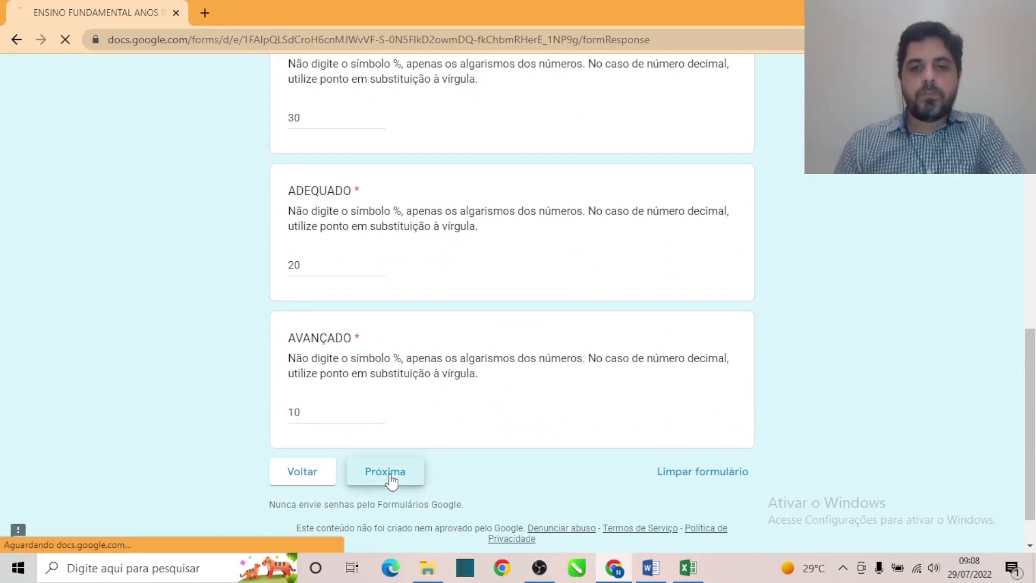
scroll(468, 409, "down", 3)
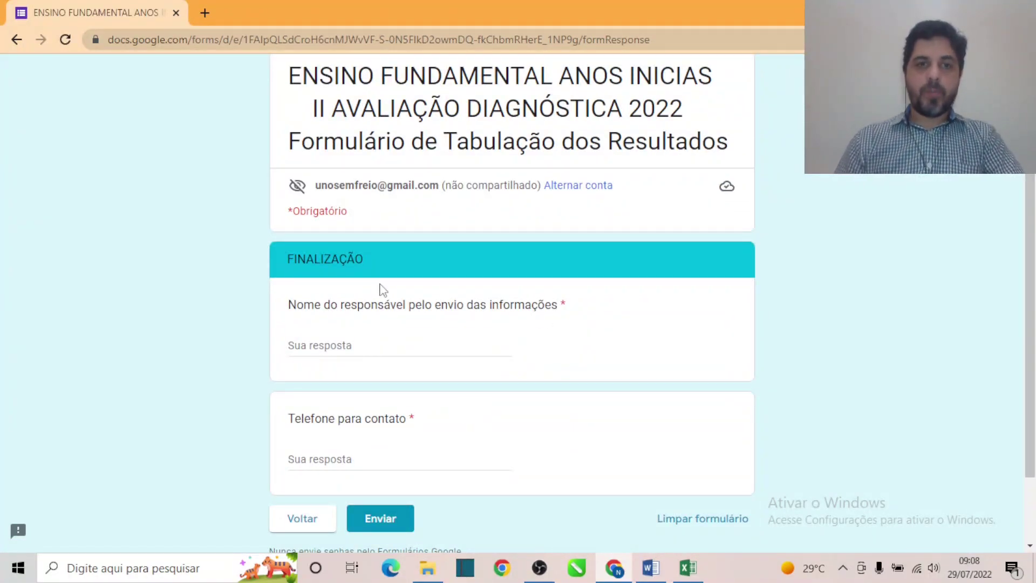
left_click(372, 342)
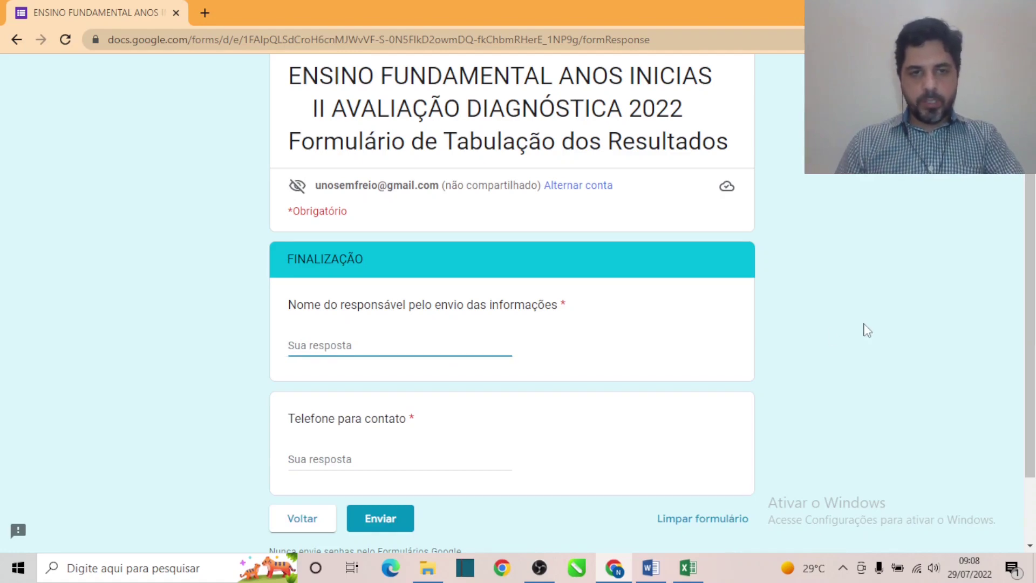
type("Franc")
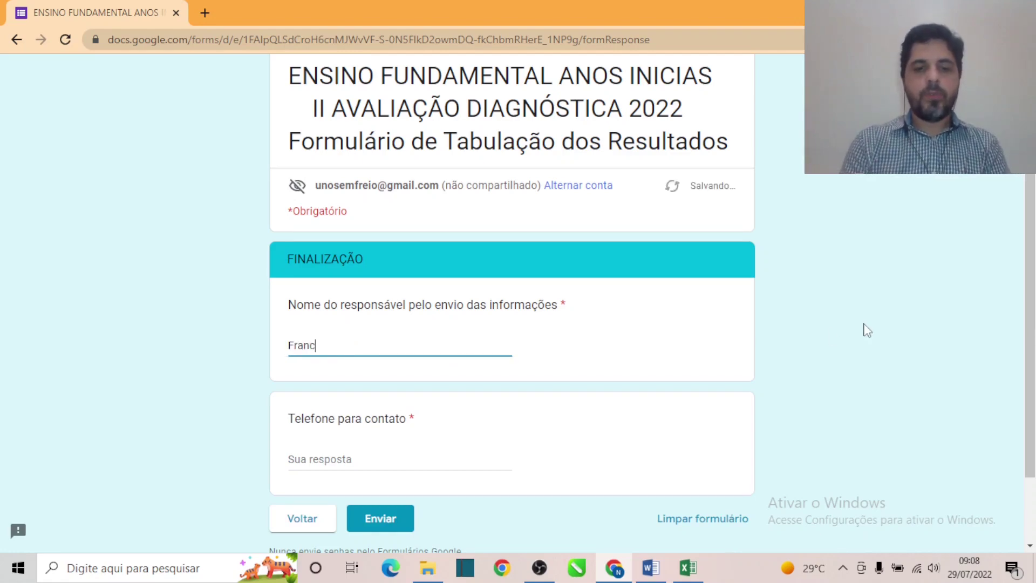
type("isco Tes")
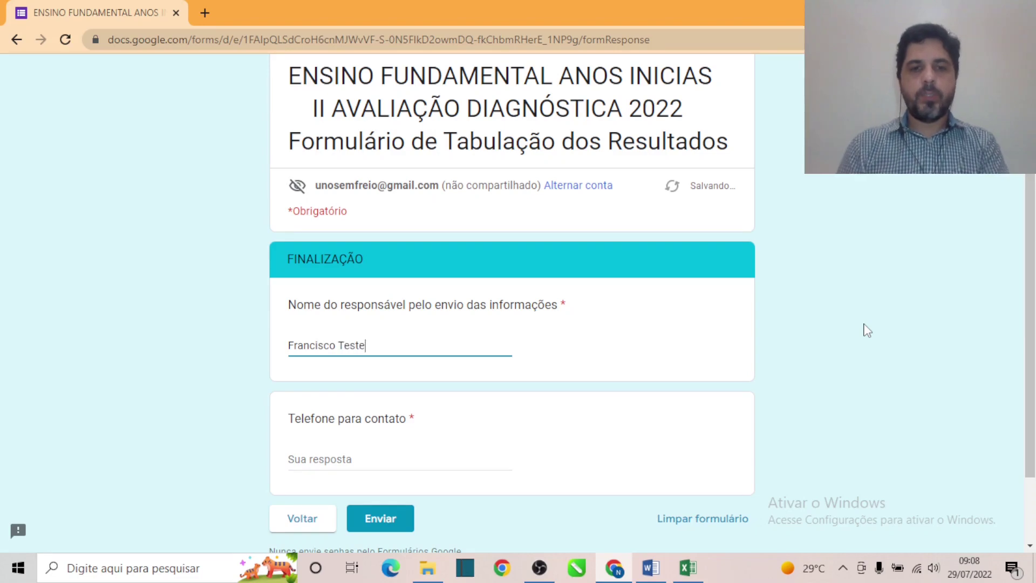
type("te")
left_click(868, 330)
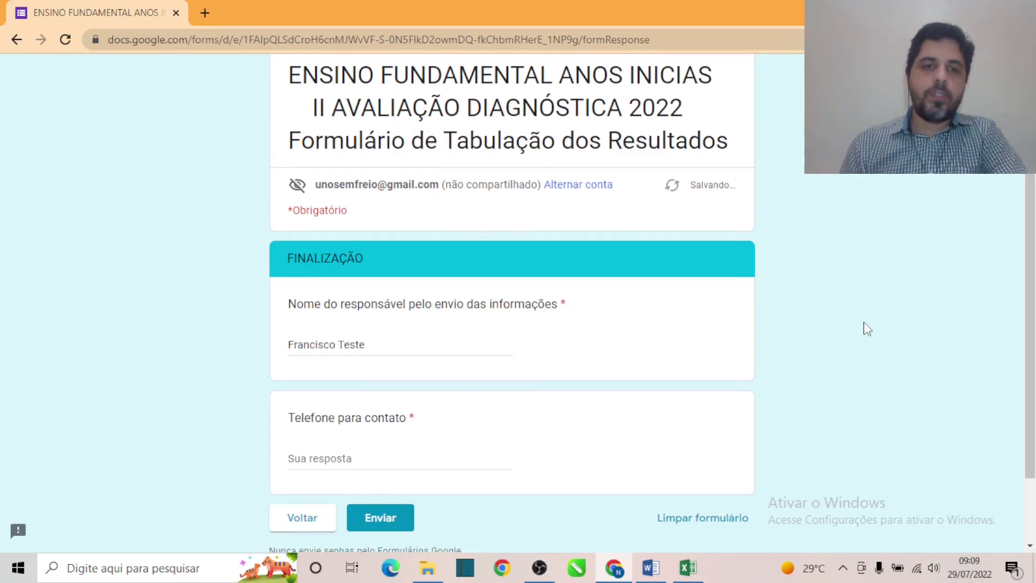
- Fill in the contact phone number and review the FINALIZAÇÃO answers before submission
scroll(864, 329, "down", 2)
left_click(335, 362)
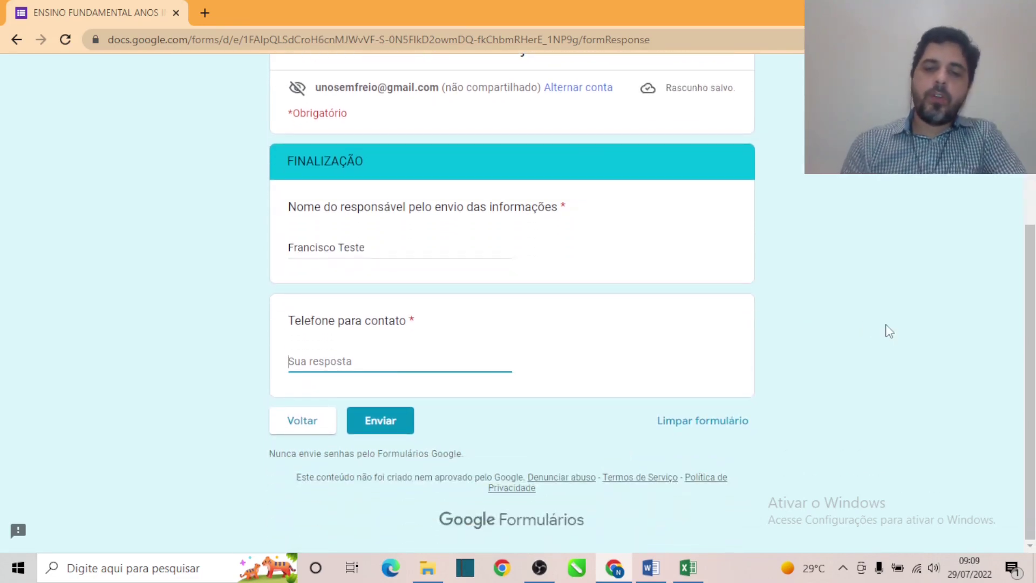
type("999999999")
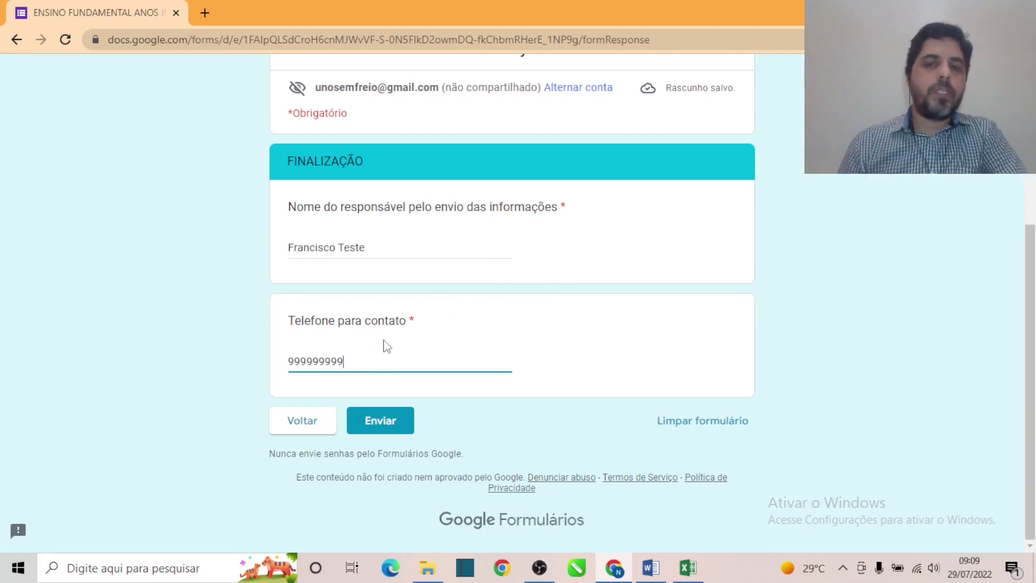
scroll(809, 281, "up", 2)
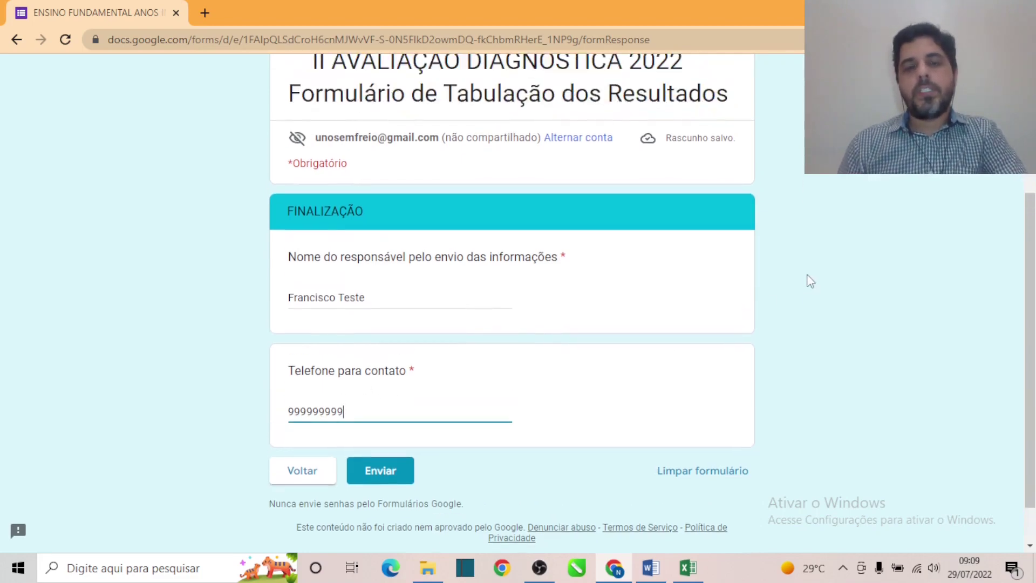
scroll(809, 280, "down", 2)
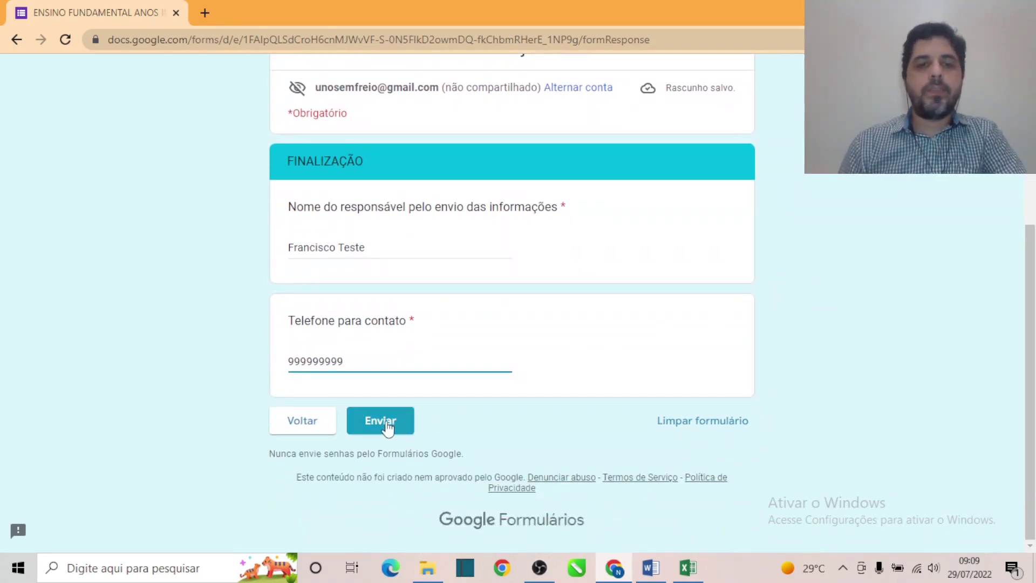
- Submit the completed results form, start another response and review the introductory instructions of the blank form
left_click(387, 424)
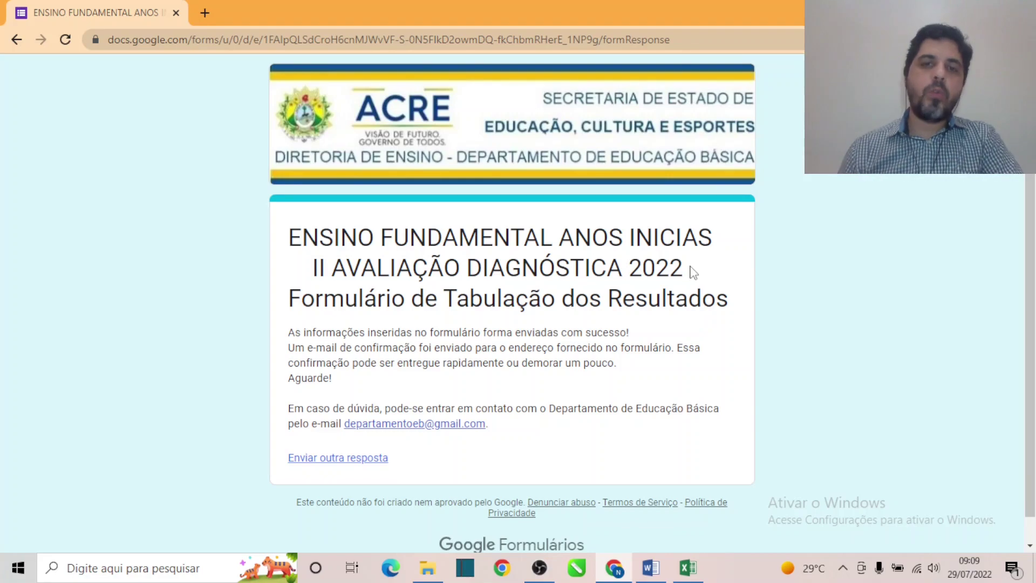
left_click(371, 458)
scroll(535, 308, "down", 6)
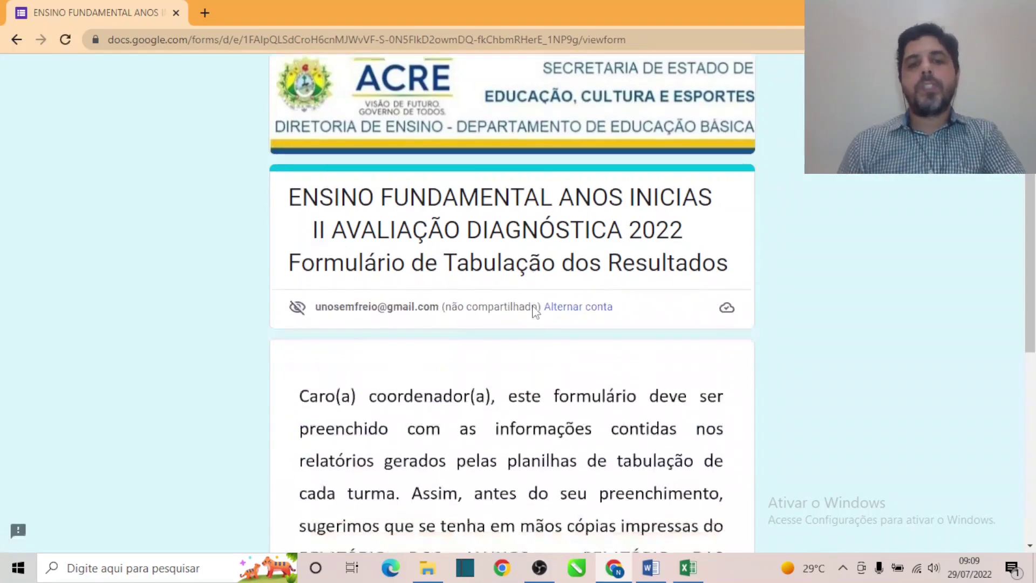
scroll(536, 311, "down", 1)
scroll(535, 310, "up", 3)
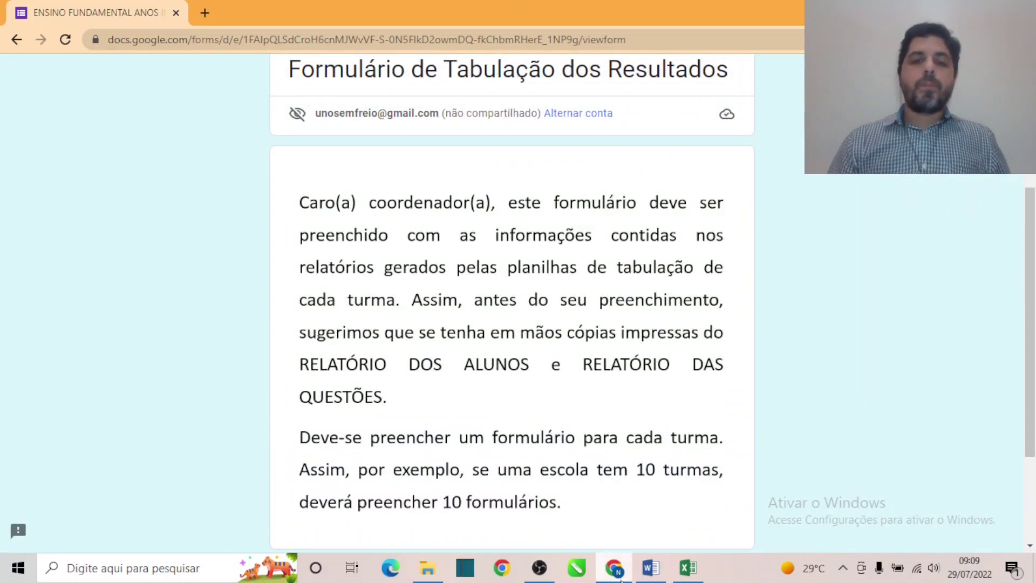
- Open the PDF Tabela Auxiliar Anos Iniciais from the folder ANOS INICIAIS - TABULAÇÕES II AVALIAÇÕES DIAGNÓSTICAS 2022 in File Explorer
left_click(684, 572)
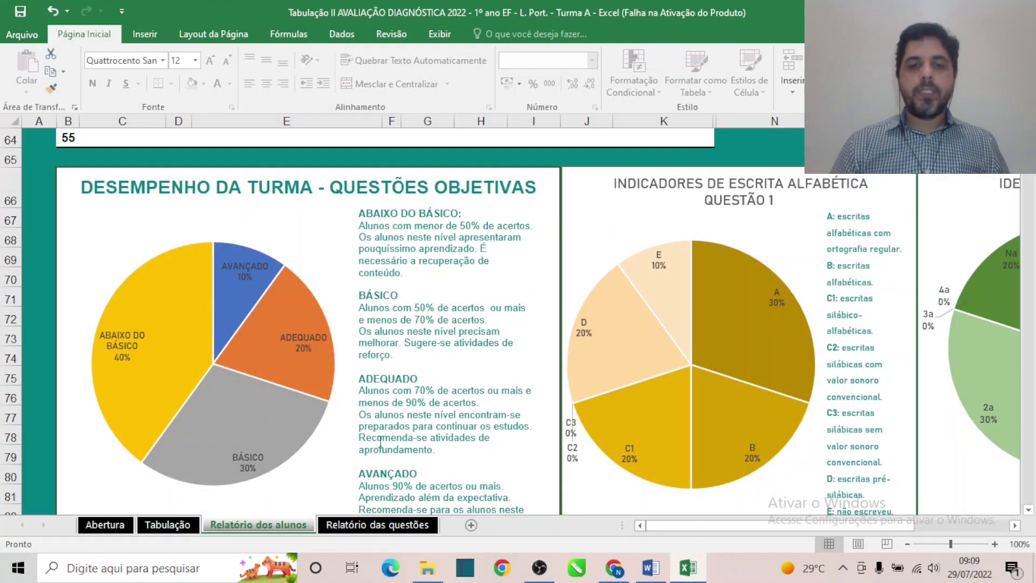
left_click(427, 568)
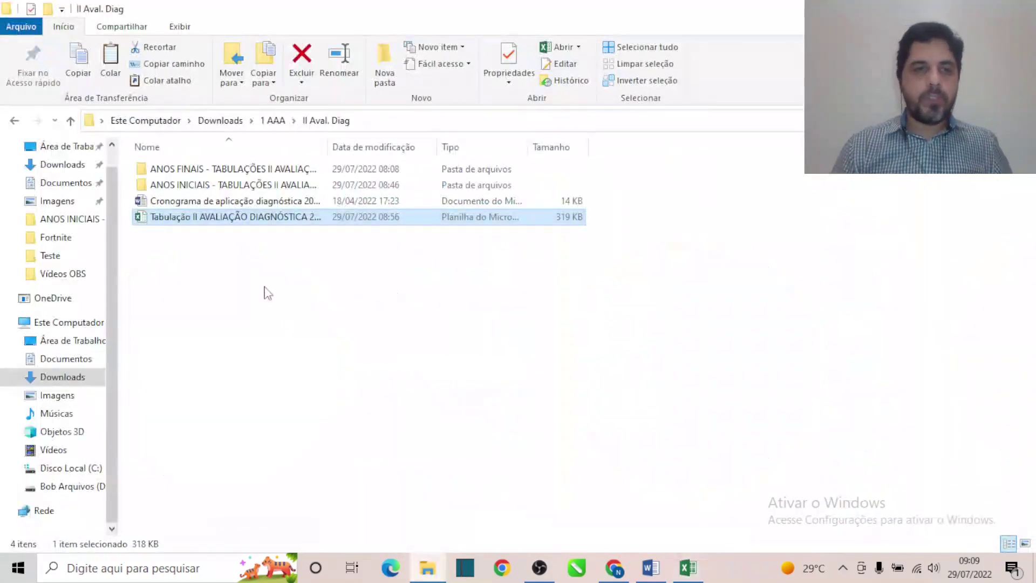
double_click(212, 186)
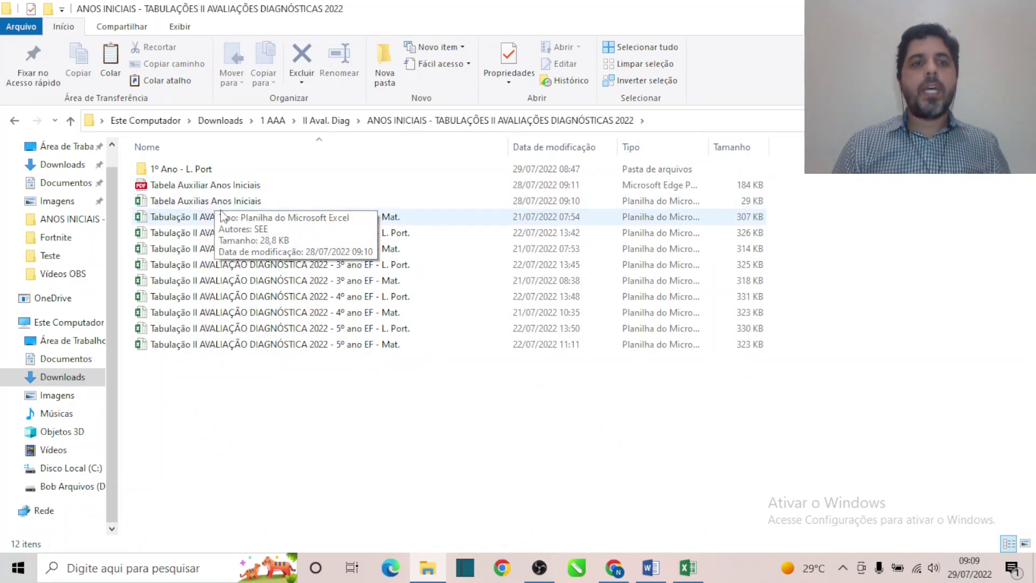
left_click(233, 189)
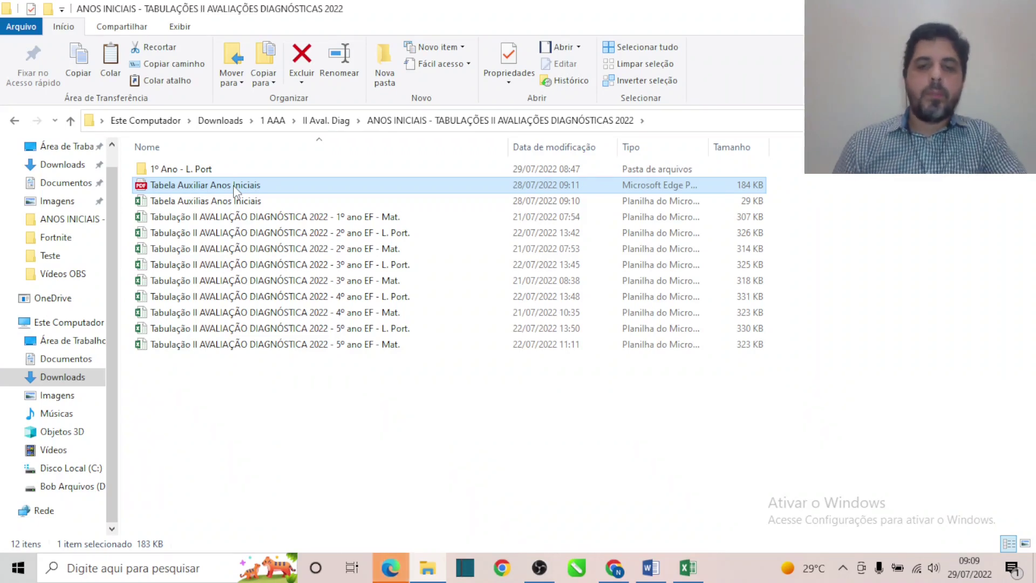
left_click(390, 567)
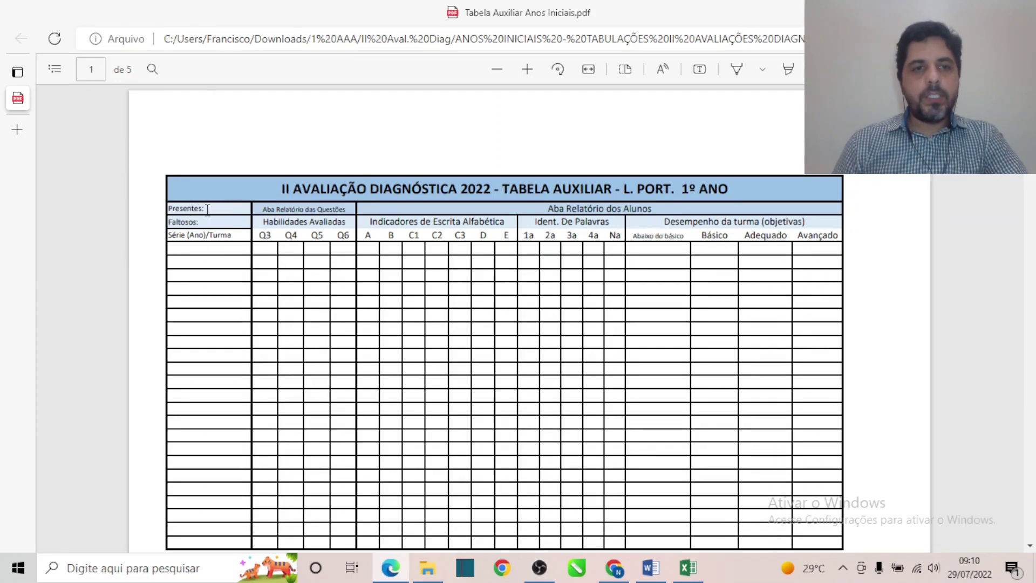
- Examine the auxiliary L. PORT. tables in the PDF, from the 1º ANO page through the 4º E 5º ANOS page
left_click_drag(215, 222, 236, 221)
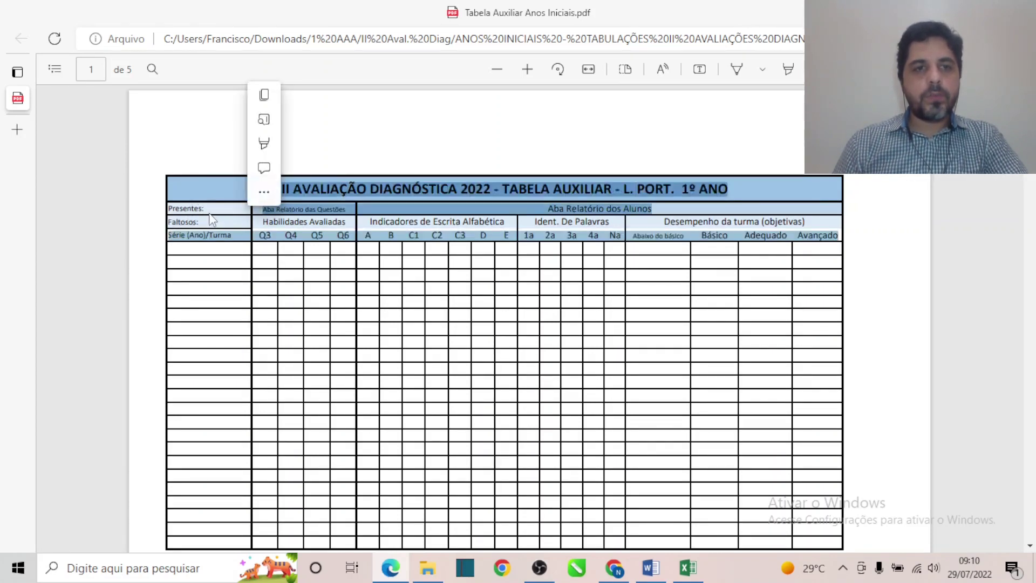
left_click(213, 220)
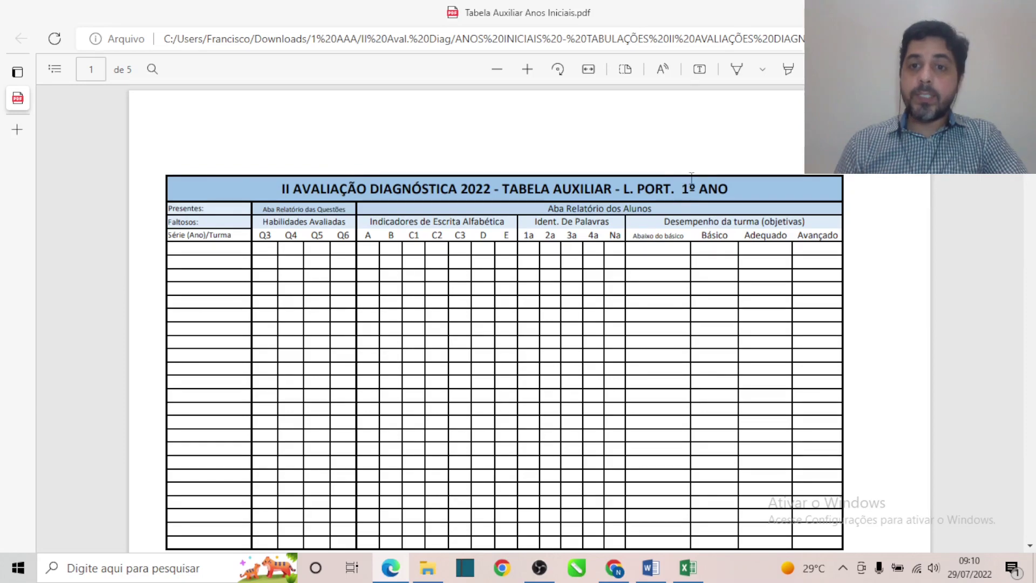
scroll(688, 188, "down", 10)
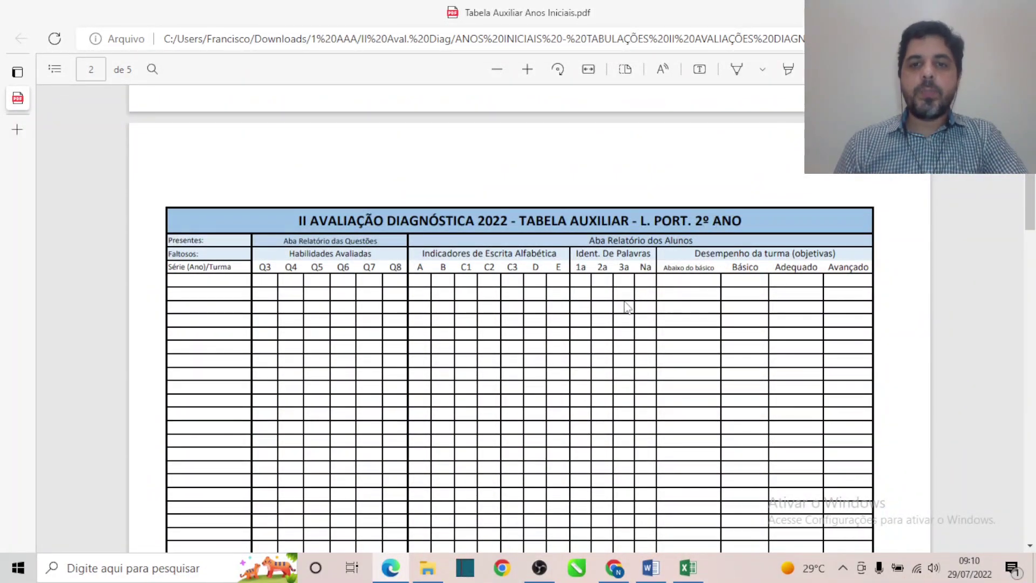
scroll(618, 312, "up", 10)
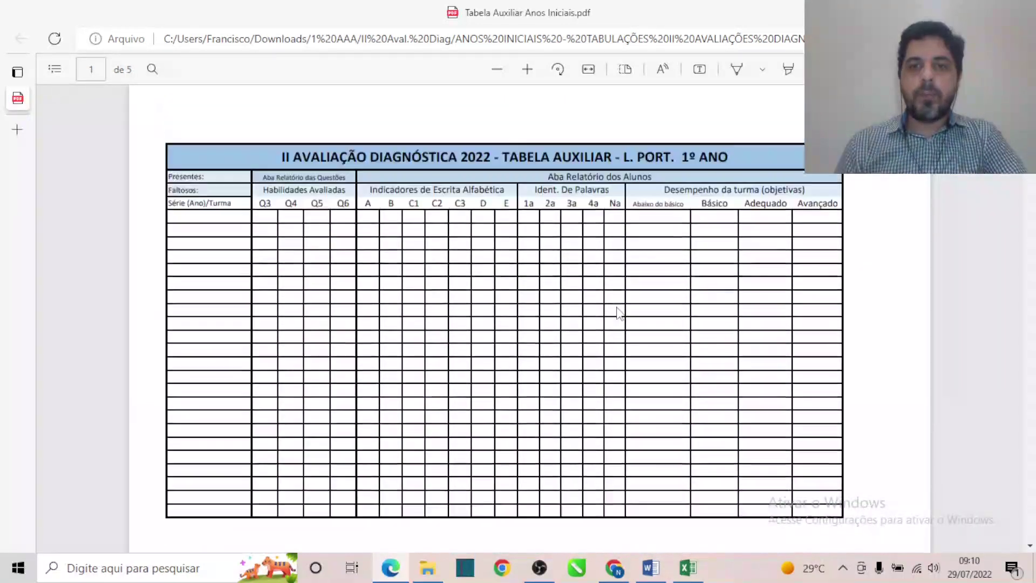
scroll(596, 241, "down", 3)
scroll(596, 240, "up", 3)
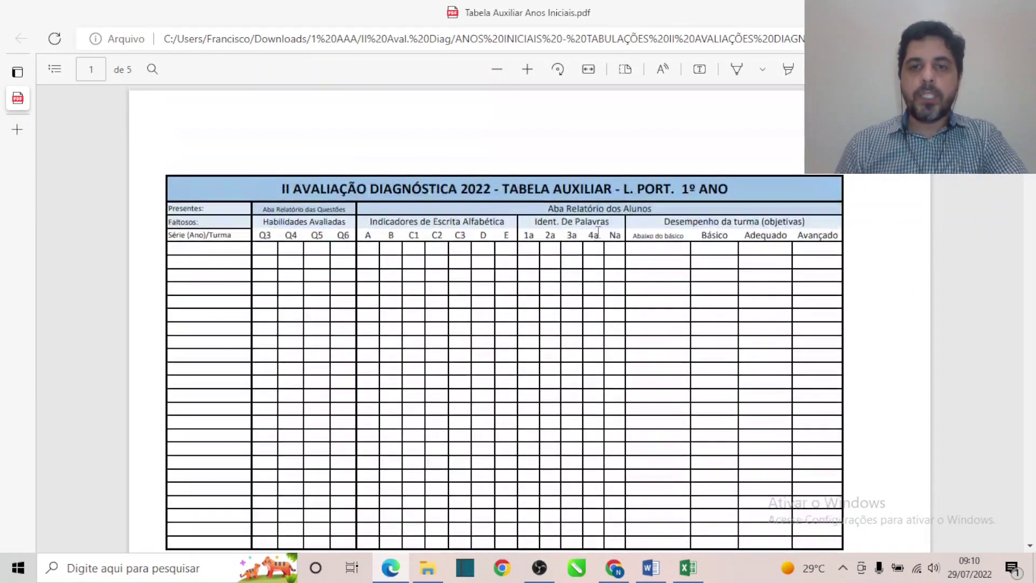
scroll(597, 248, "down", 10)
scroll(627, 140, "down", 10)
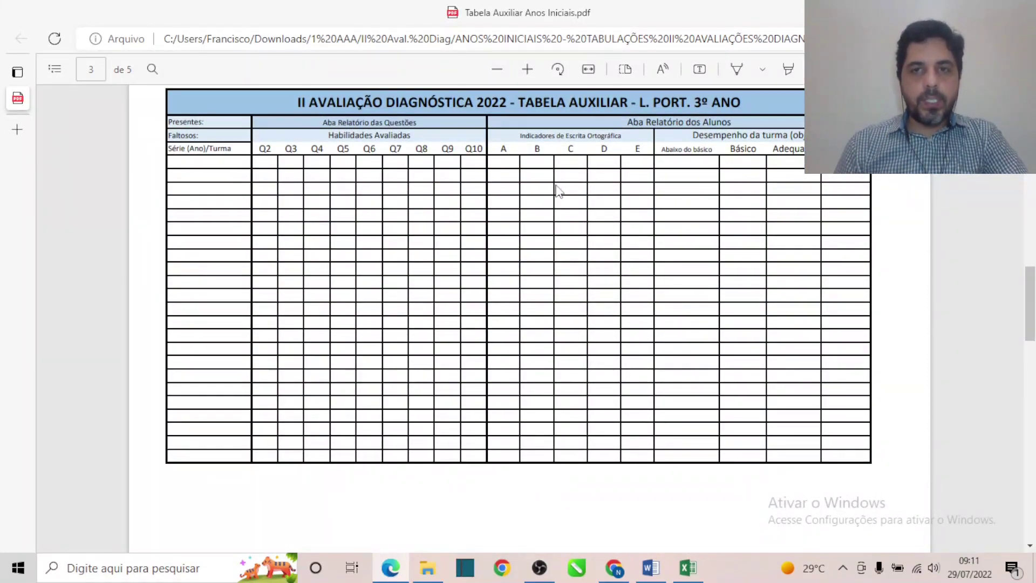
scroll(558, 190, "down", 10)
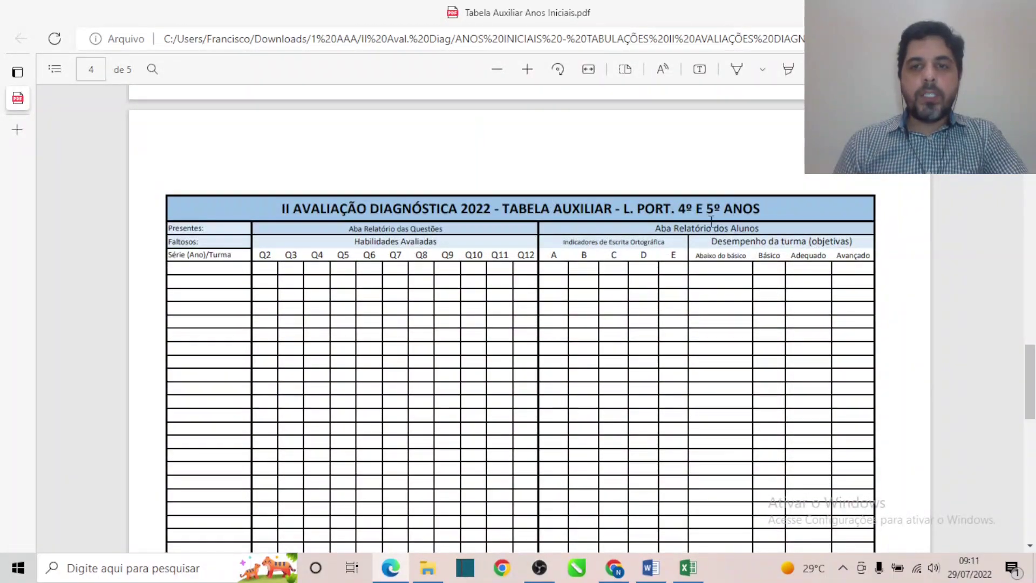
scroll(652, 304, "down", 2)
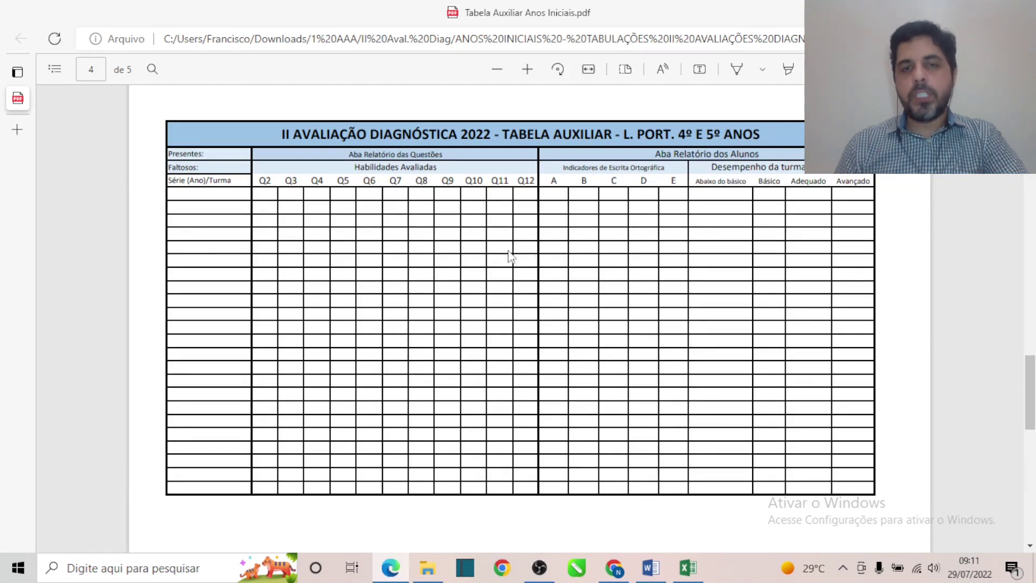
- Review the blank form's coordinator instructions in Chrome and the class performance charts of Relatório dos alunos in Excel
left_click(615, 568)
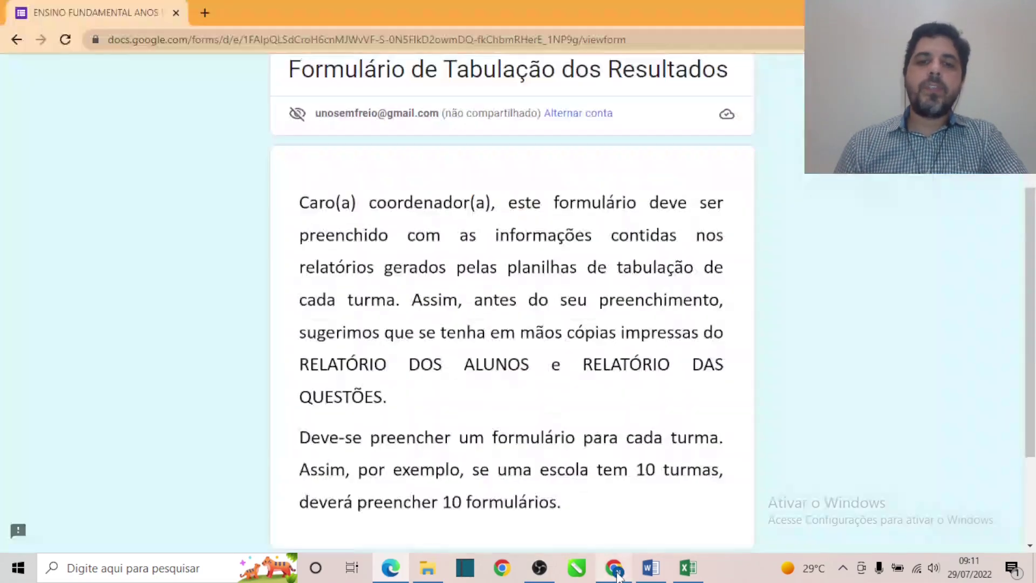
scroll(379, 204, "up", 4)
scroll(379, 204, "up", 1)
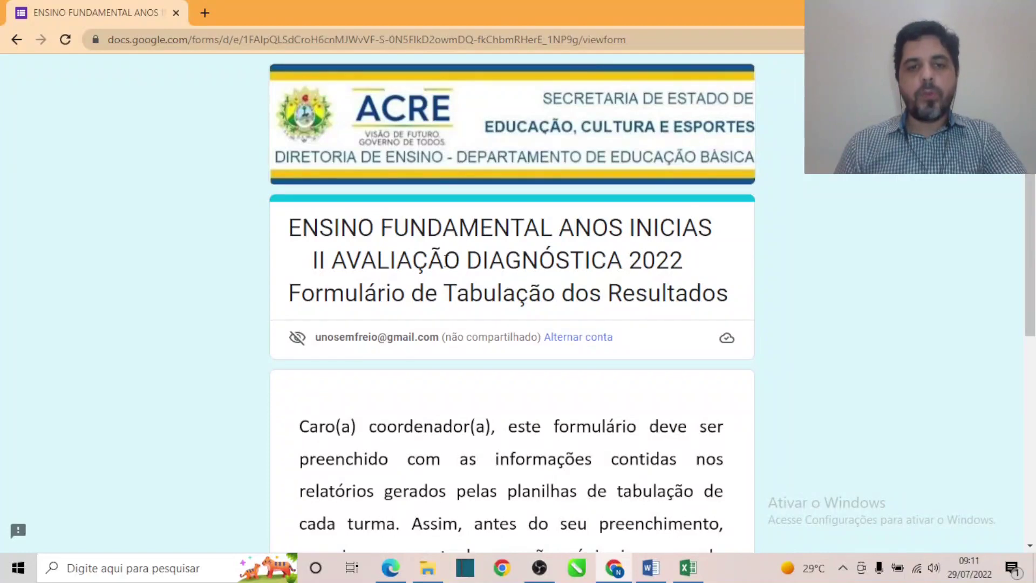
scroll(447, 270, "down", 3)
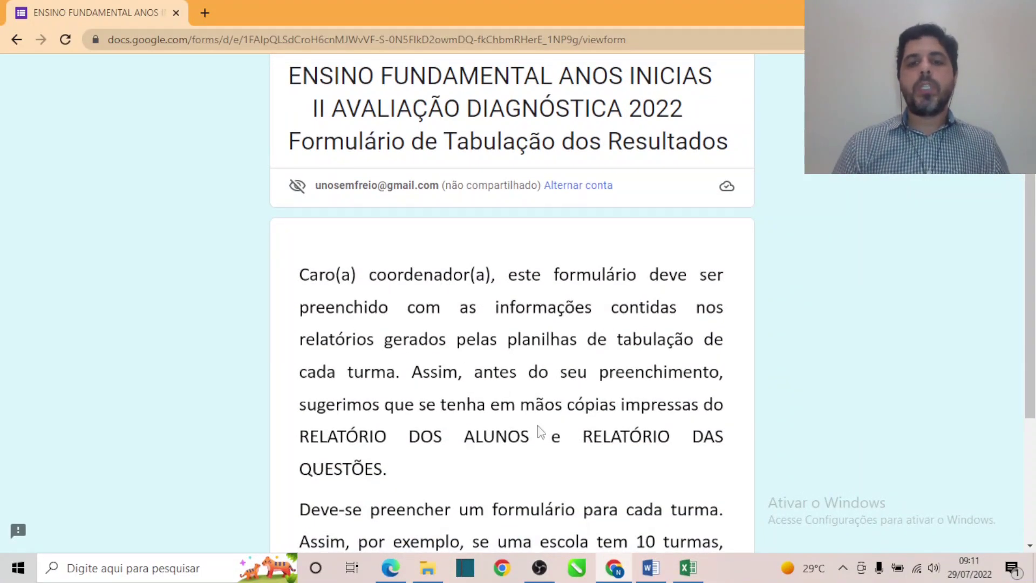
left_click(689, 568)
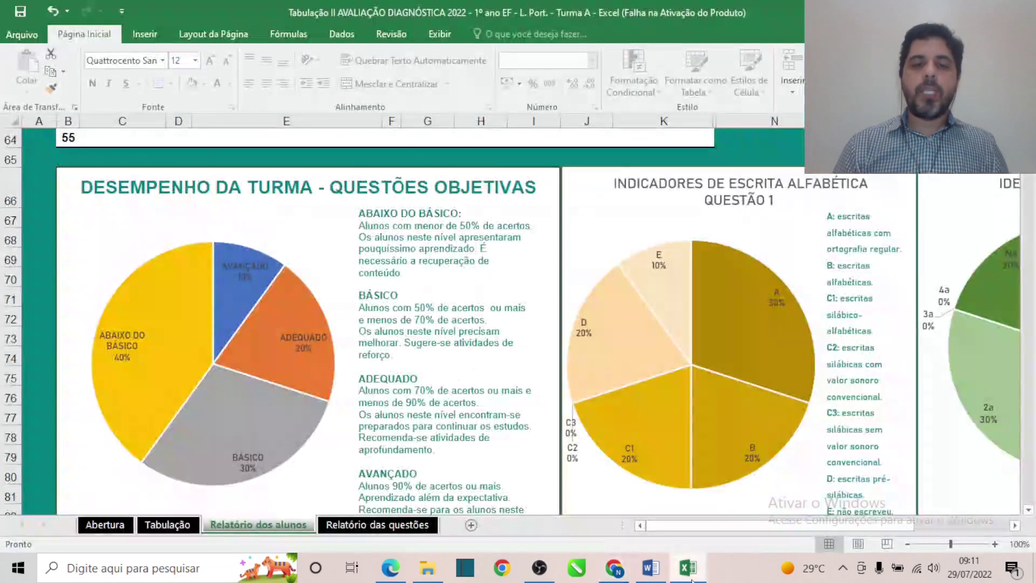
left_click(614, 568)
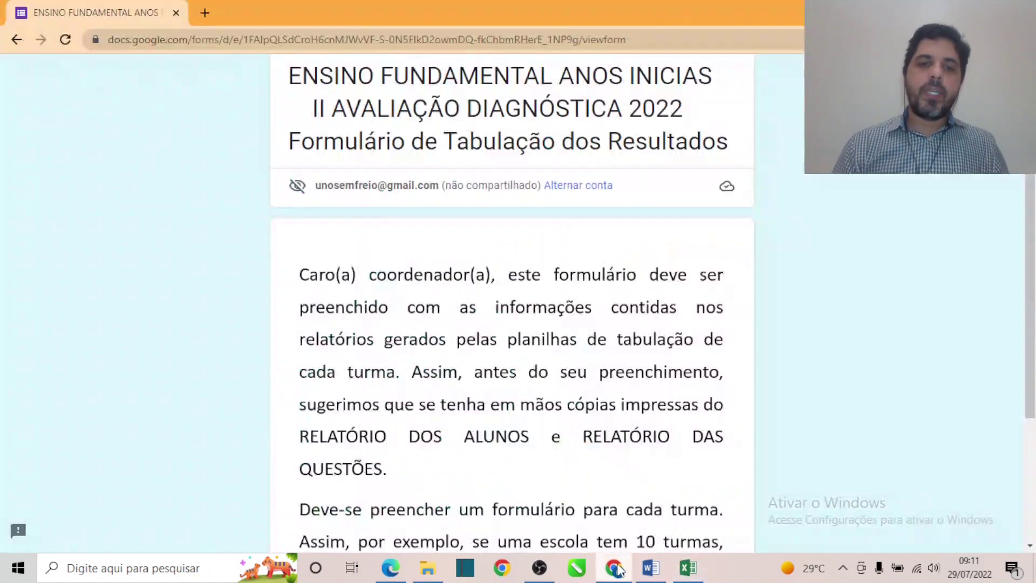
scroll(432, 246, "up", 3)
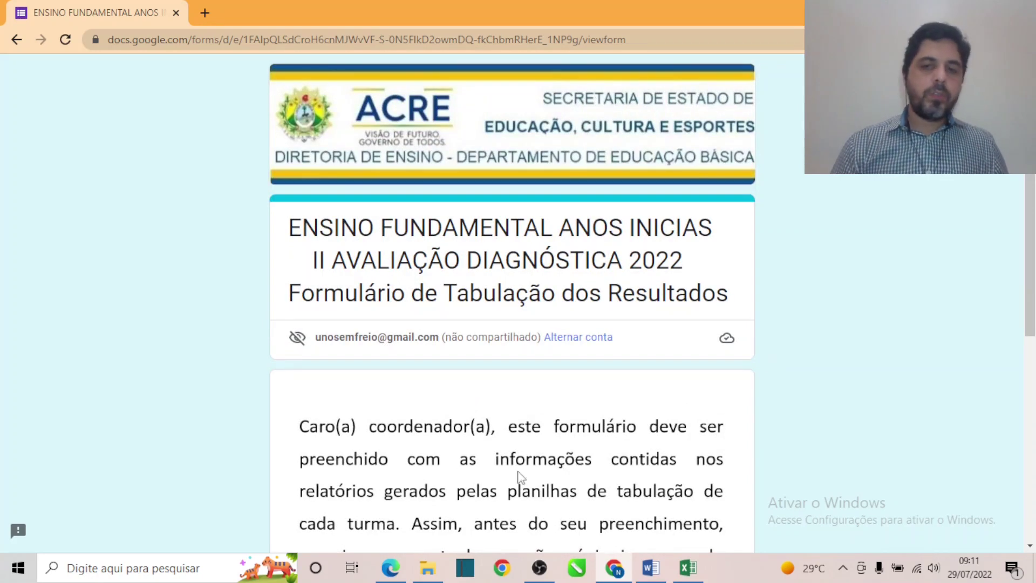
mouse_move(688, 572)
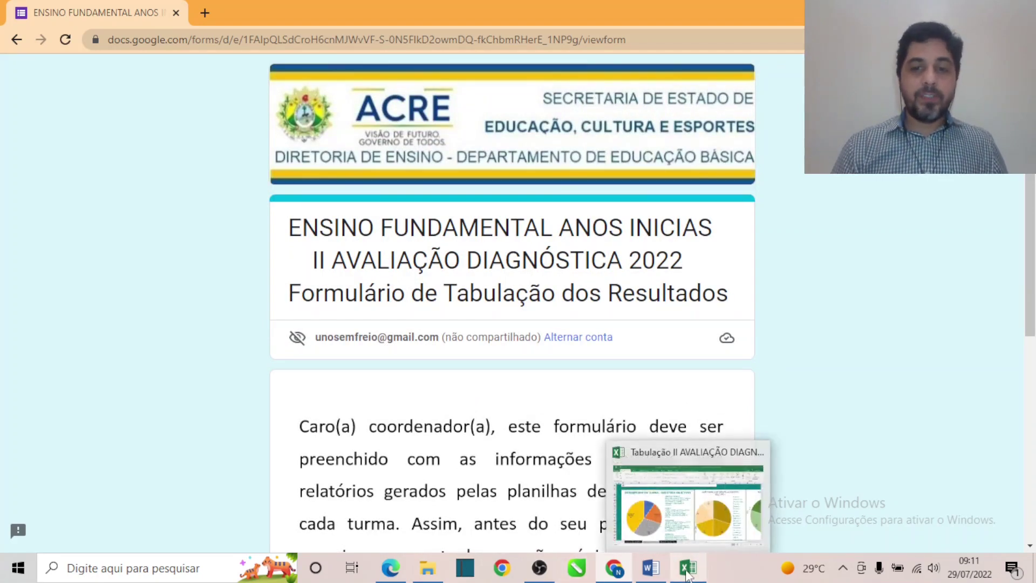
left_click(691, 488)
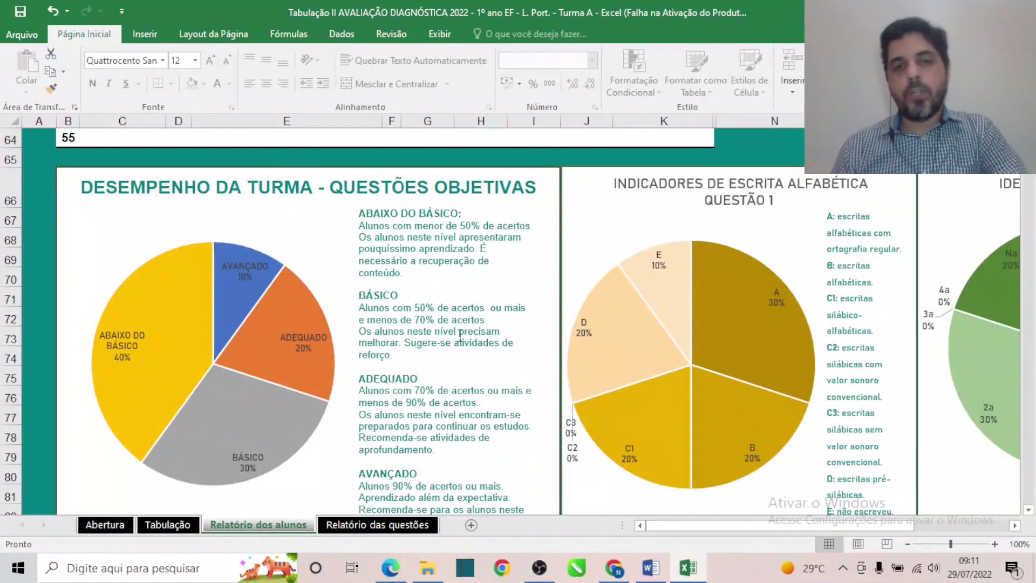